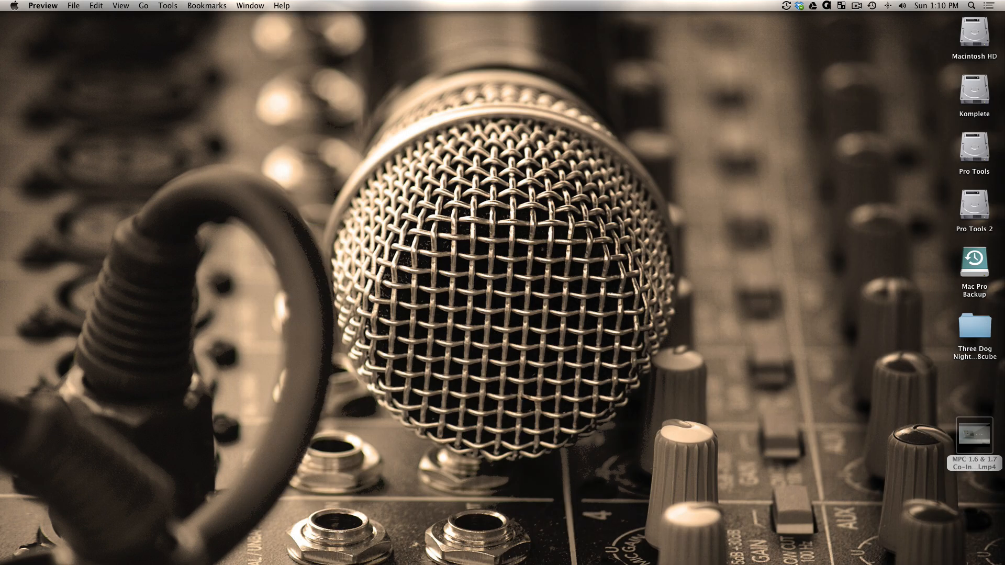
Launch the MPC software and maximize its main window
mouse_move(287, 547)
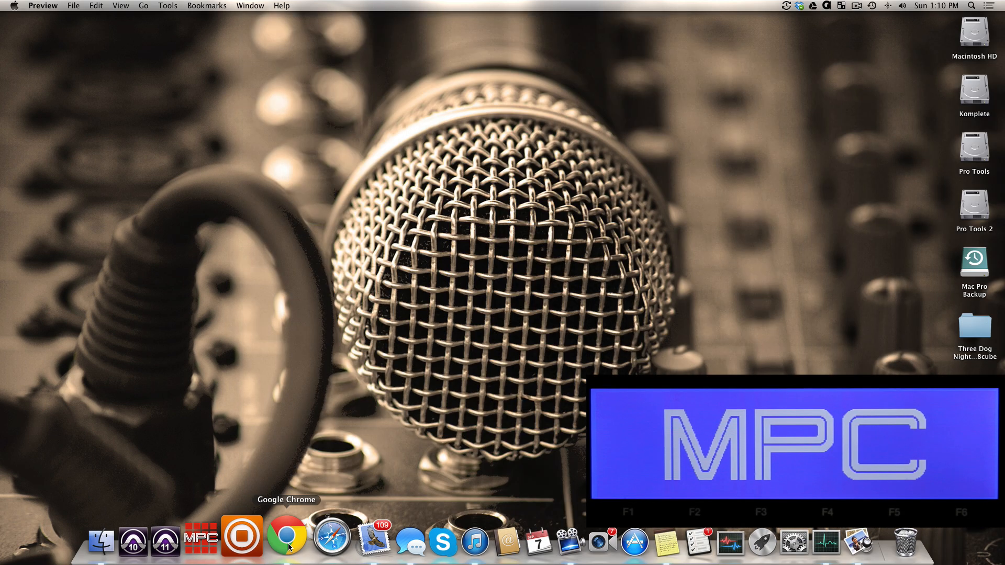
click(235, 545)
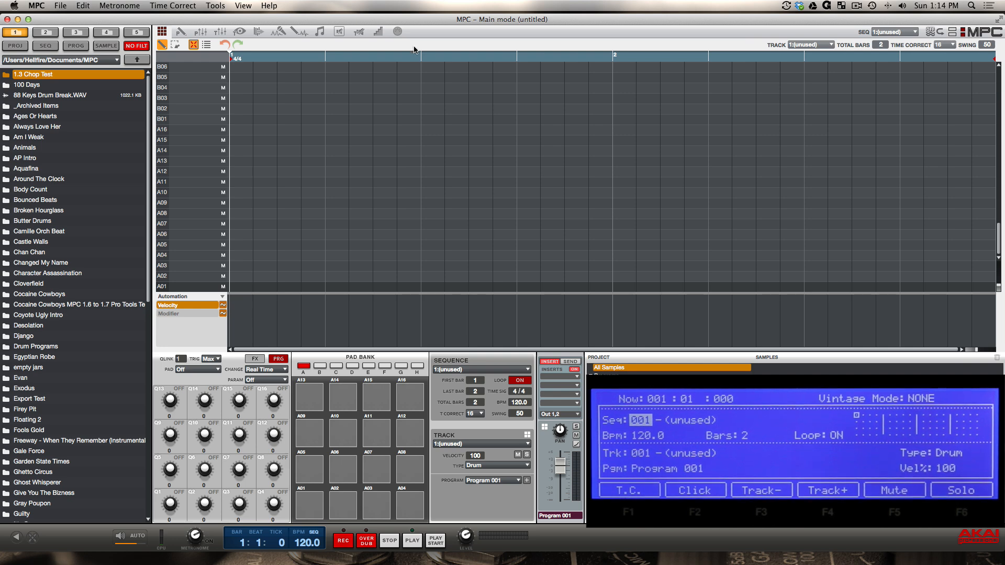
double_click(419, 19)
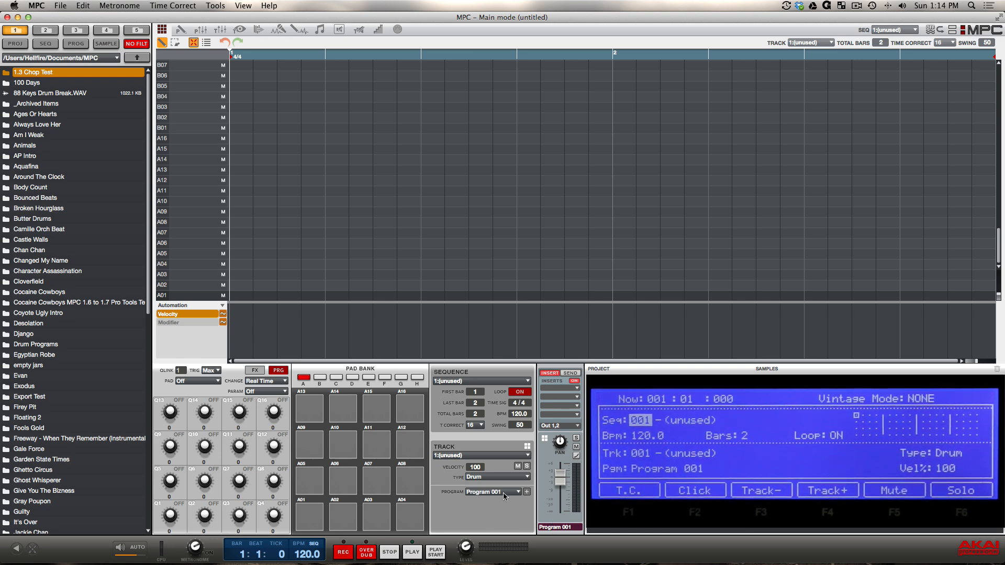
Try the Program 001 channel fader at +6.00 dB and its pan at 32L, resetting each to its default
click(562, 529)
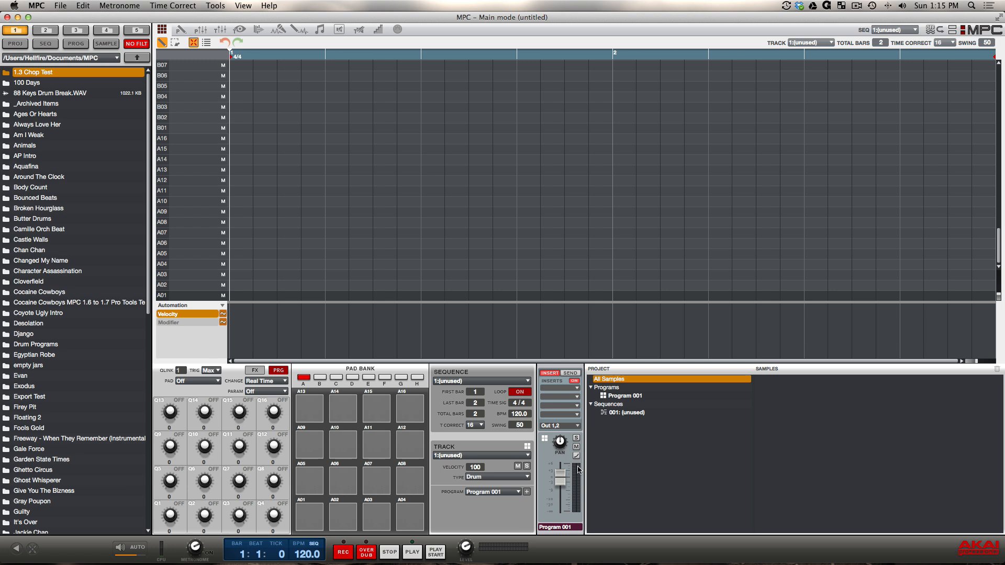
mouse_move(558, 481)
mouse_move(561, 482)
mouse_down()
mouse_move(564, 517)
mouse_move(563, 465)
mouse_up()
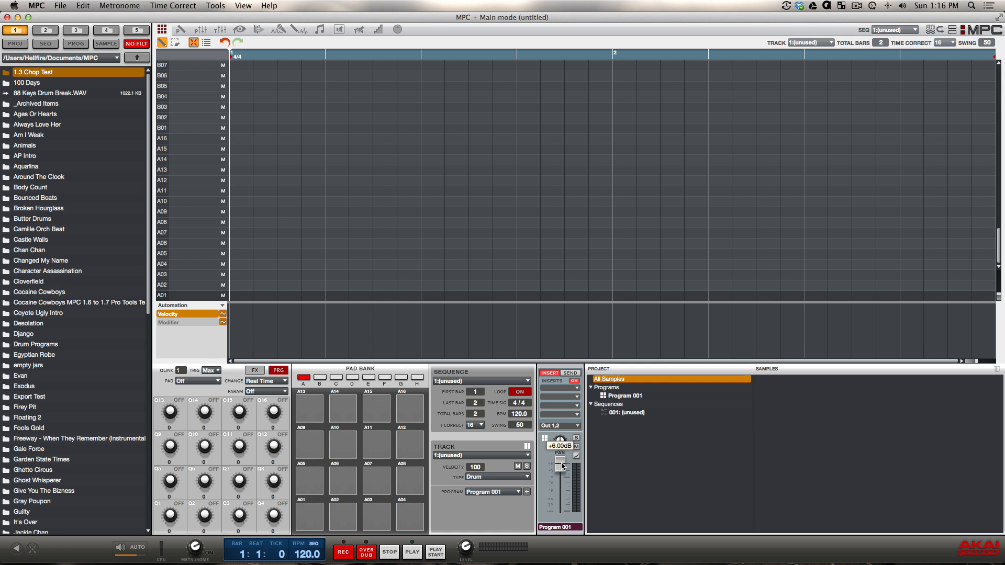
double_click(562, 465)
drag(559, 441, 560, 454)
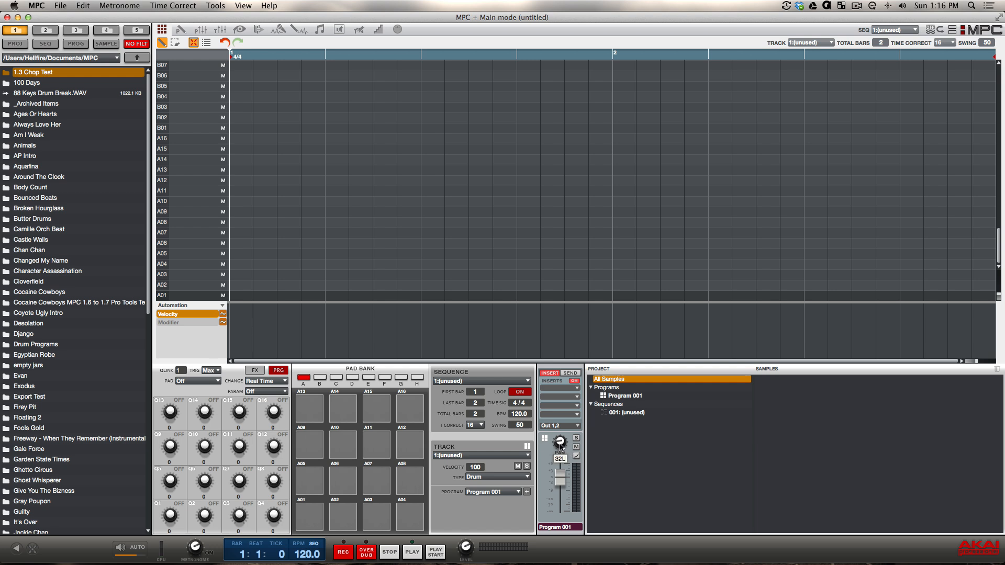
double_click(559, 444)
Try adjusting the master output level and the metronome volume
drag(465, 545, 465, 560)
mouse_move(467, 554)
mouse_move(197, 548)
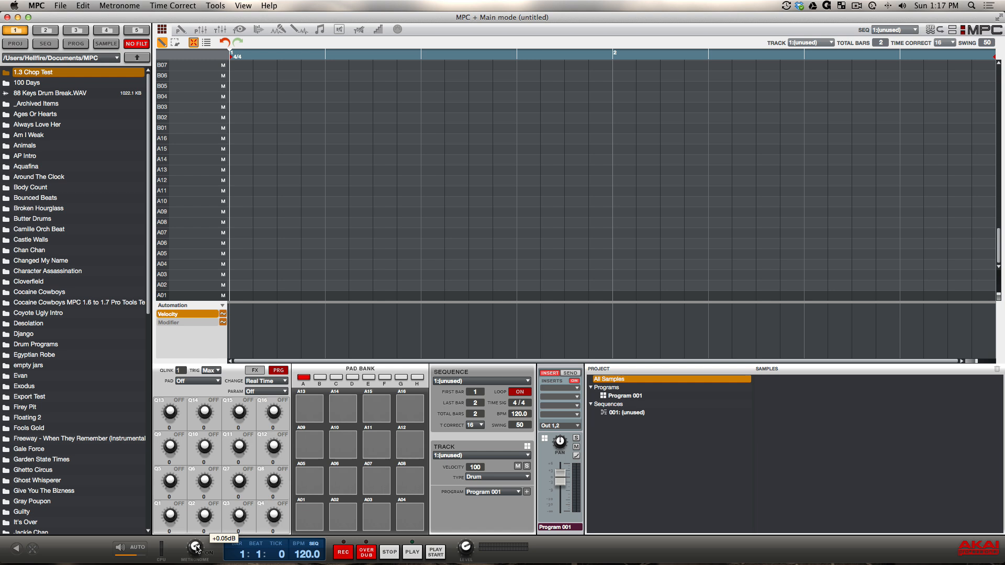
mouse_move(197, 548)
mouse_down()
mouse_move(197, 539)
mouse_move(198, 549)
mouse_up()
Load the Animals.xpj project from the Animals folder in the file browser
scroll(77, 121, down, 2)
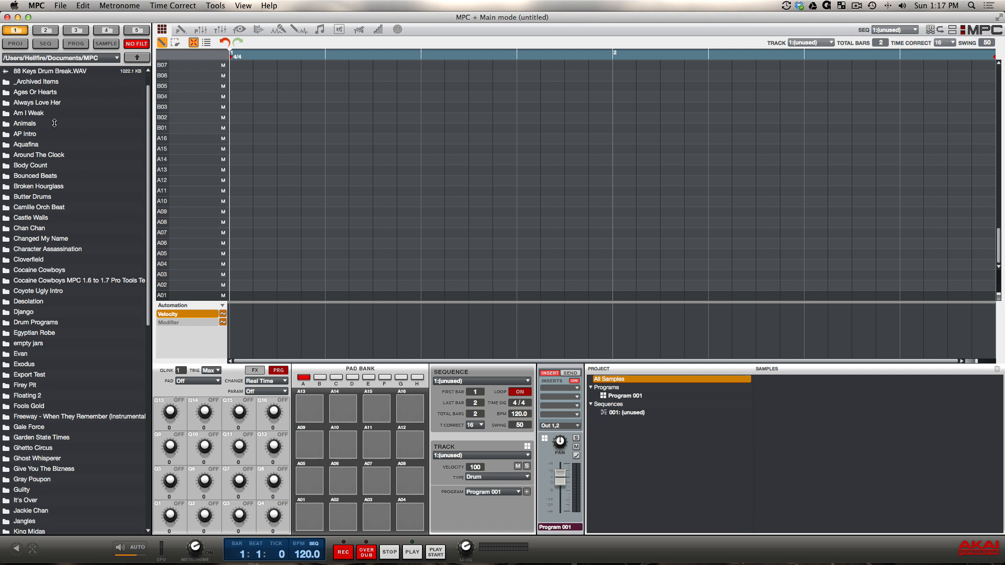
double_click(25, 124)
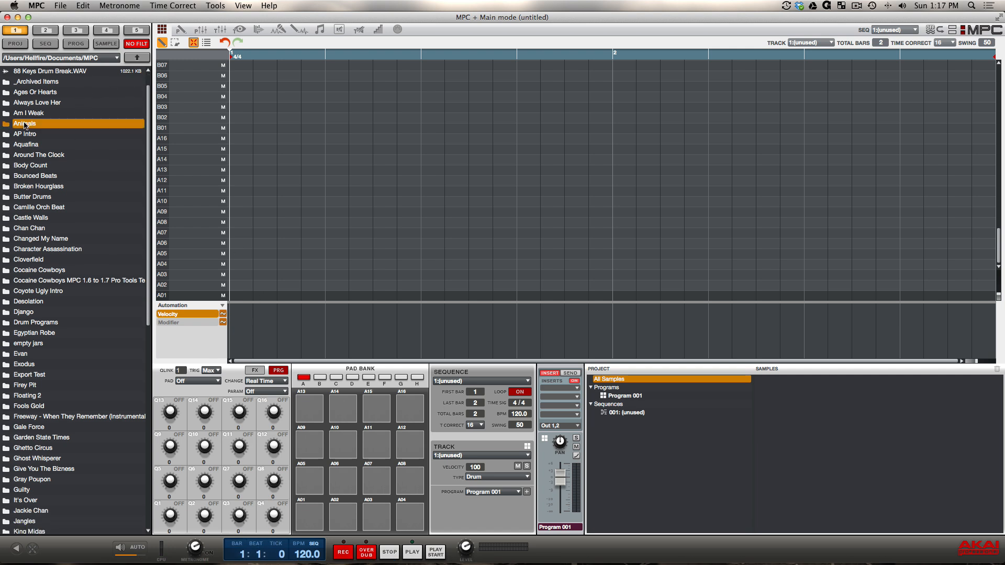
double_click(28, 75)
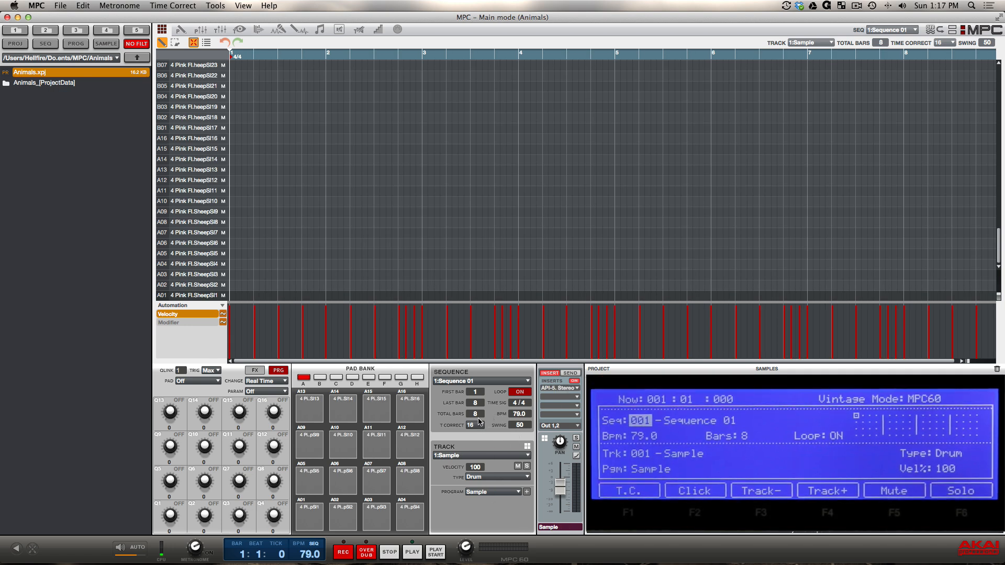
Examine the sample slices assigned to the pads across the banks in the sequence grid
scroll(214, 230, up, 10)
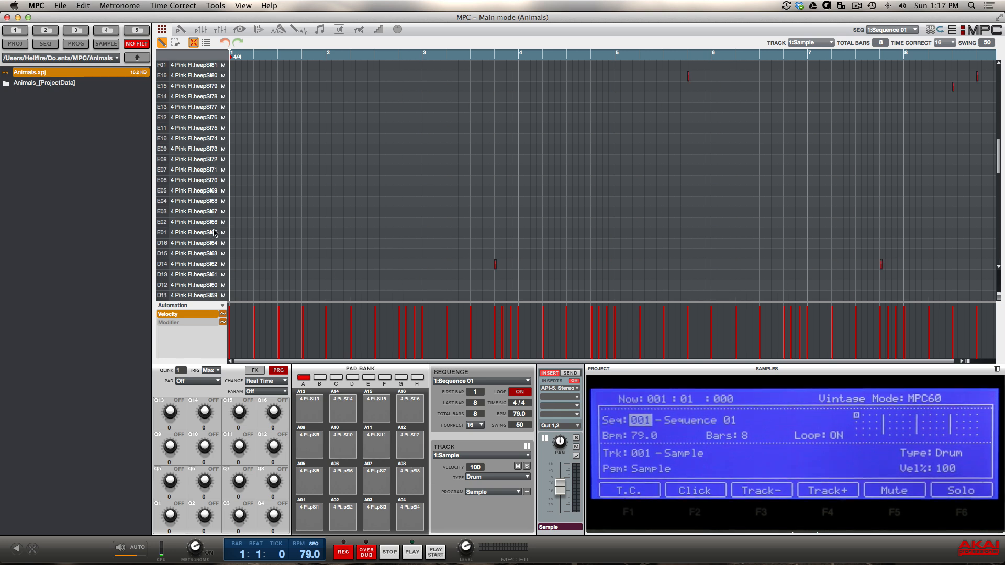
scroll(213, 232, down, 10)
scroll(214, 232, up, 8)
scroll(213, 232, down, 2)
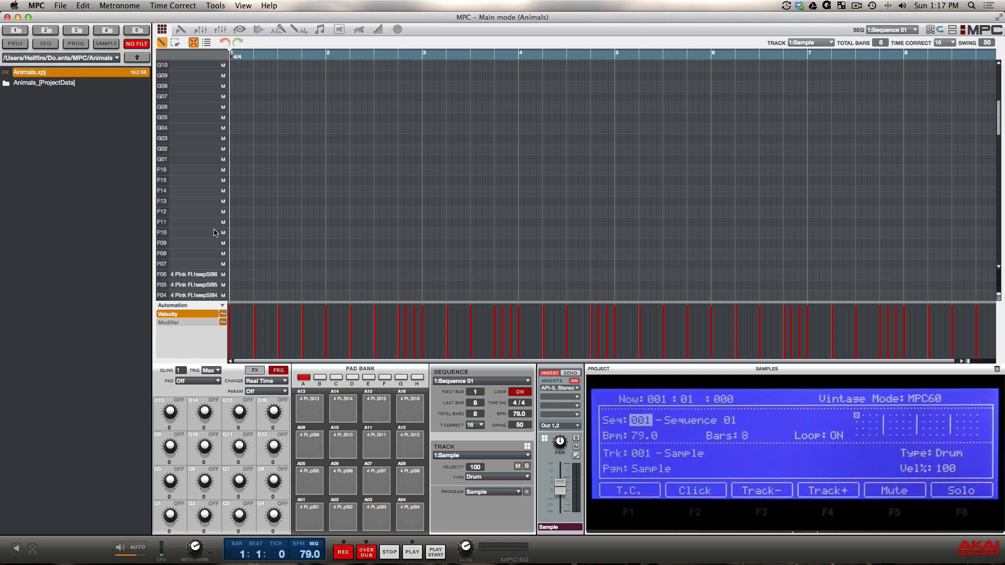
scroll(214, 232, down, 10)
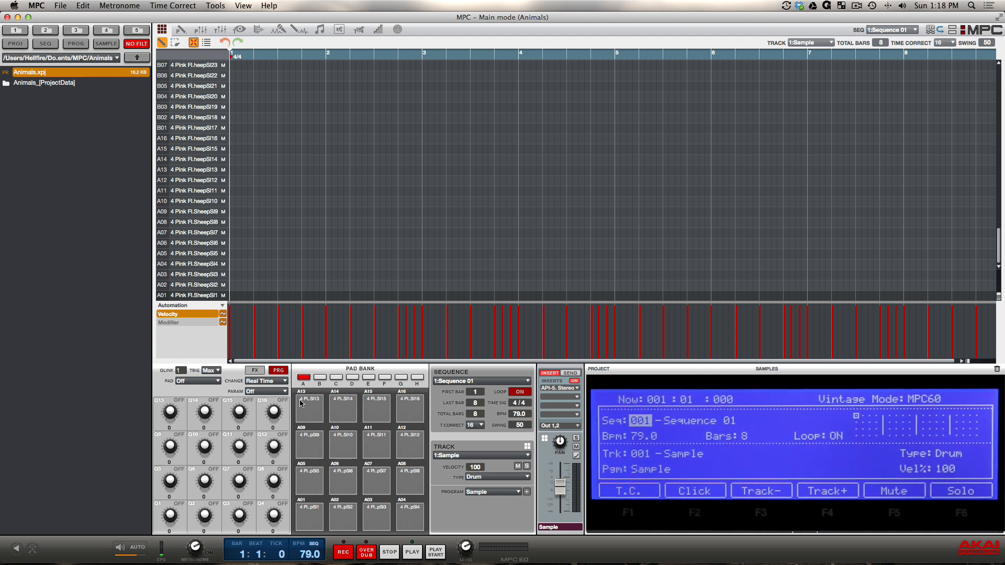
Switch to the pad mixer and audition the samples on pads A01, A02 and A03
mouse_move(554, 442)
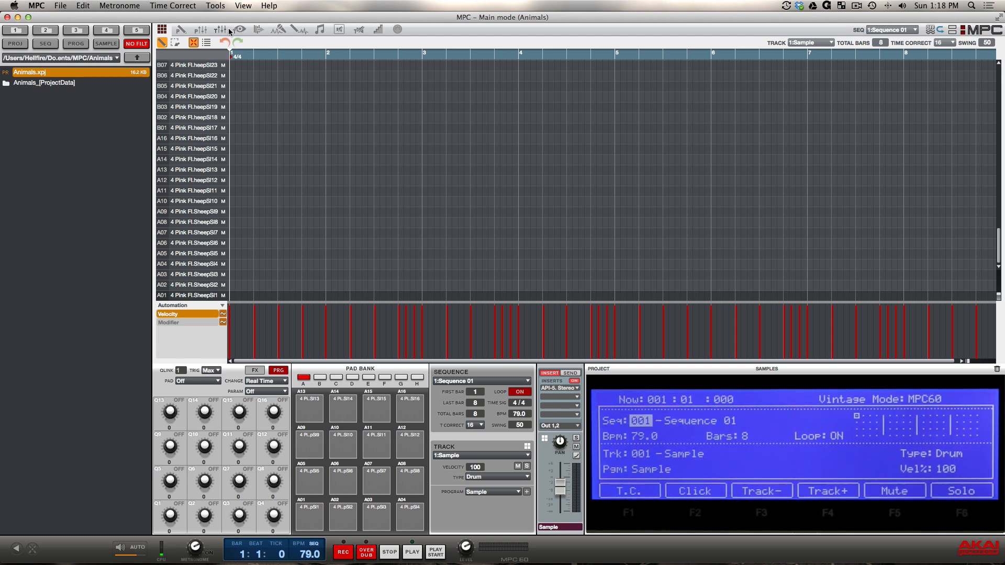
click(201, 31)
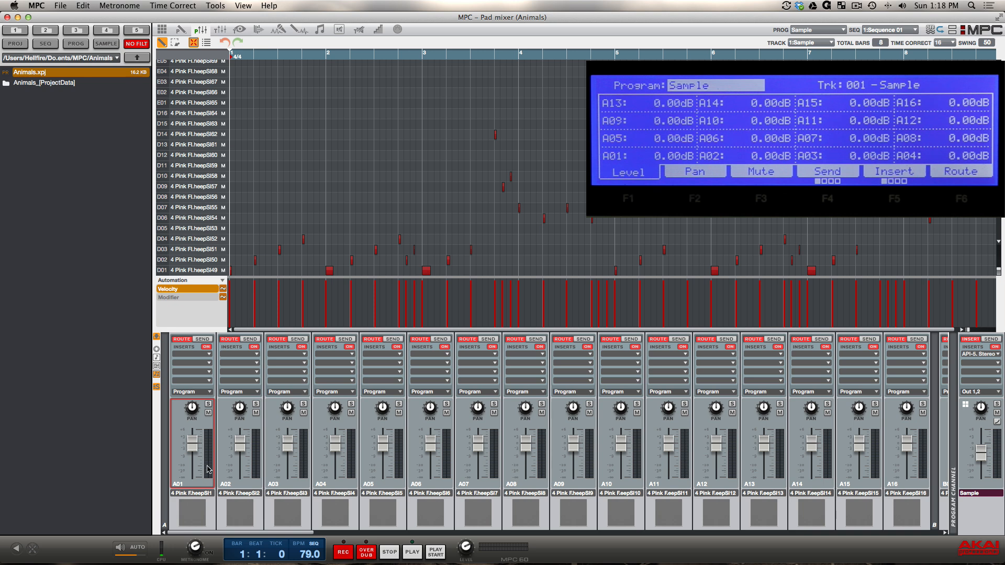
click(193, 517)
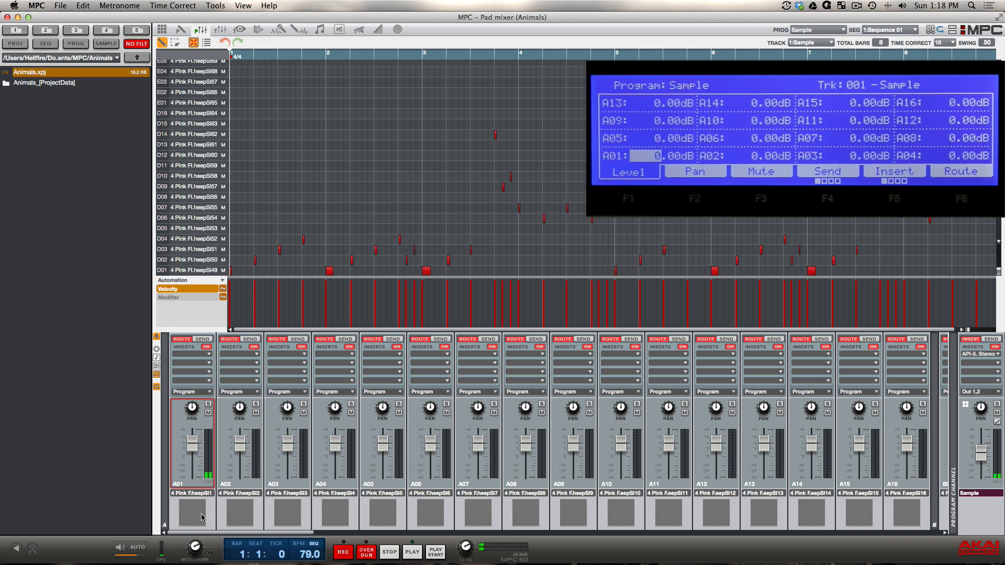
click(239, 517)
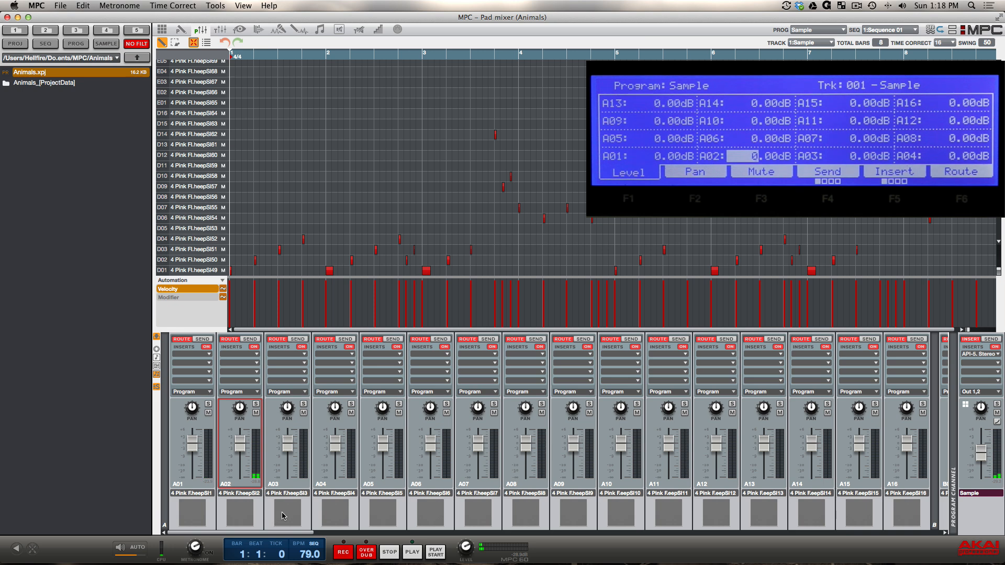
click(289, 515)
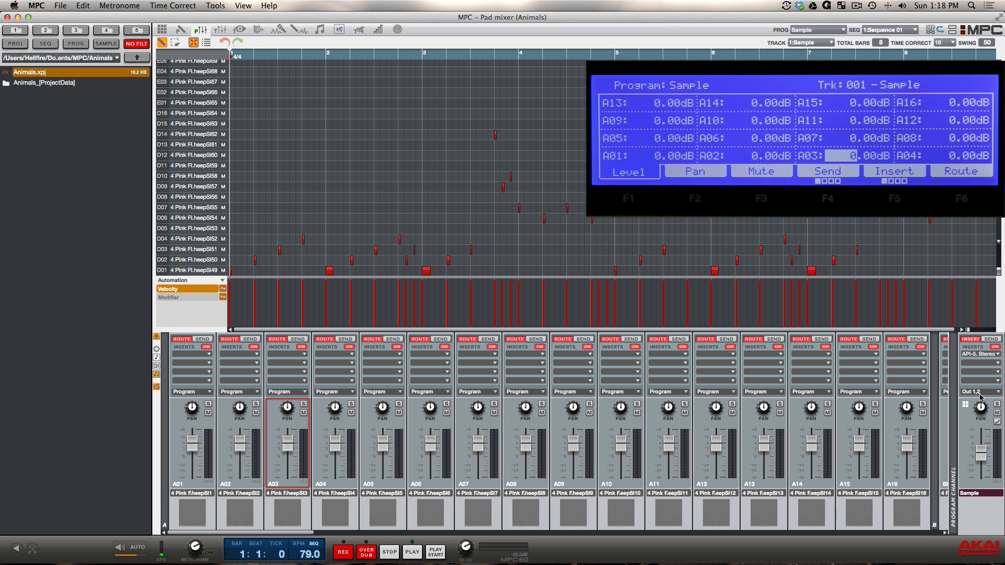
Load Focusrite's Scarlett Equaliser VST into the first insert slot of pad A01
click(209, 355)
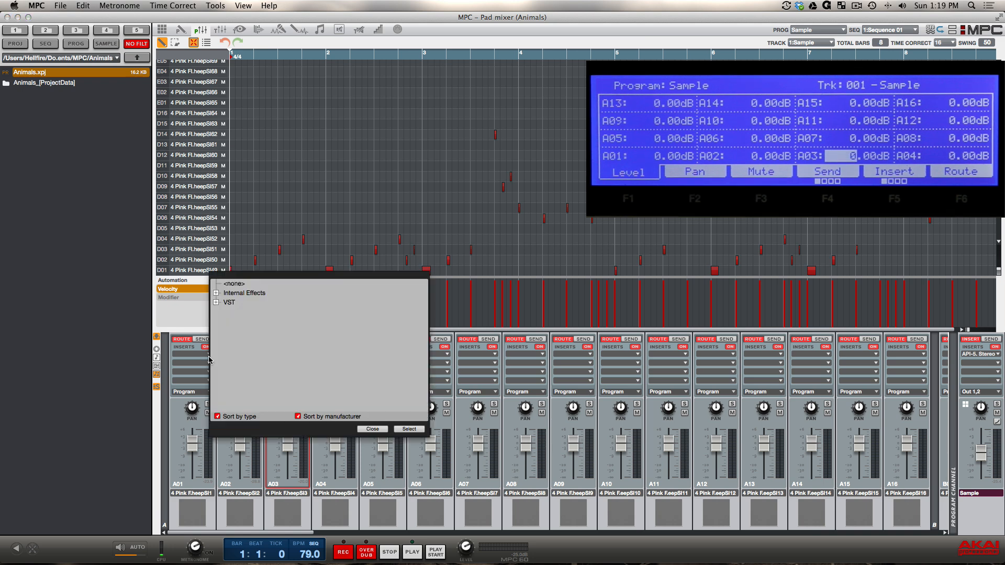
click(215, 302)
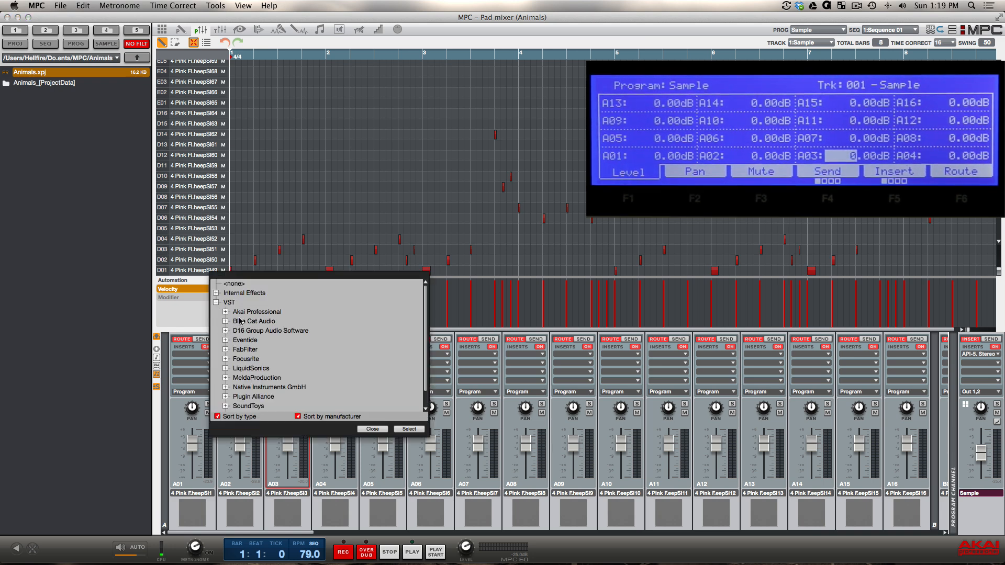
click(226, 358)
double_click(256, 378)
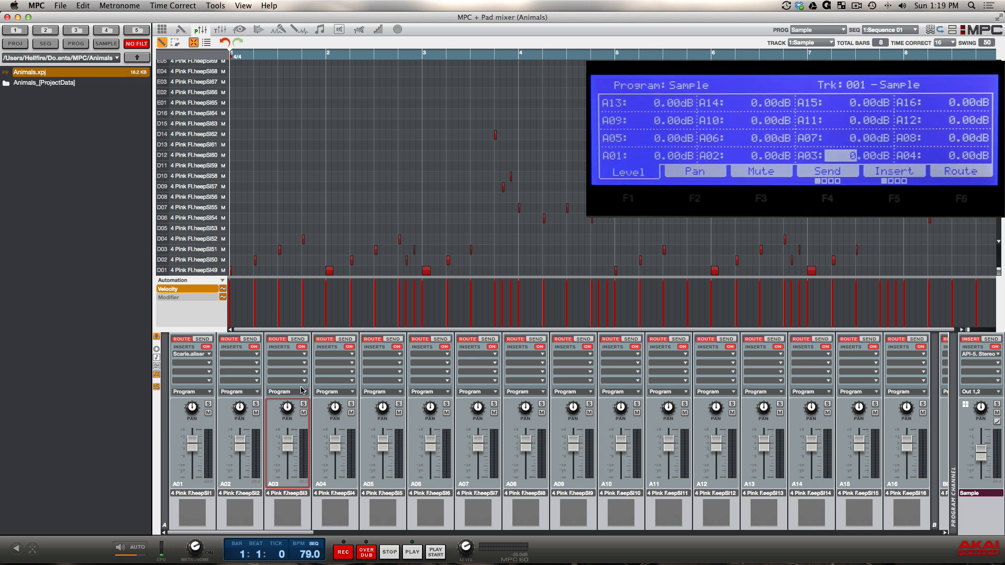
Review pad A01's output routing choices and view the controls of its Scarlett Equaliser insert
click(211, 393)
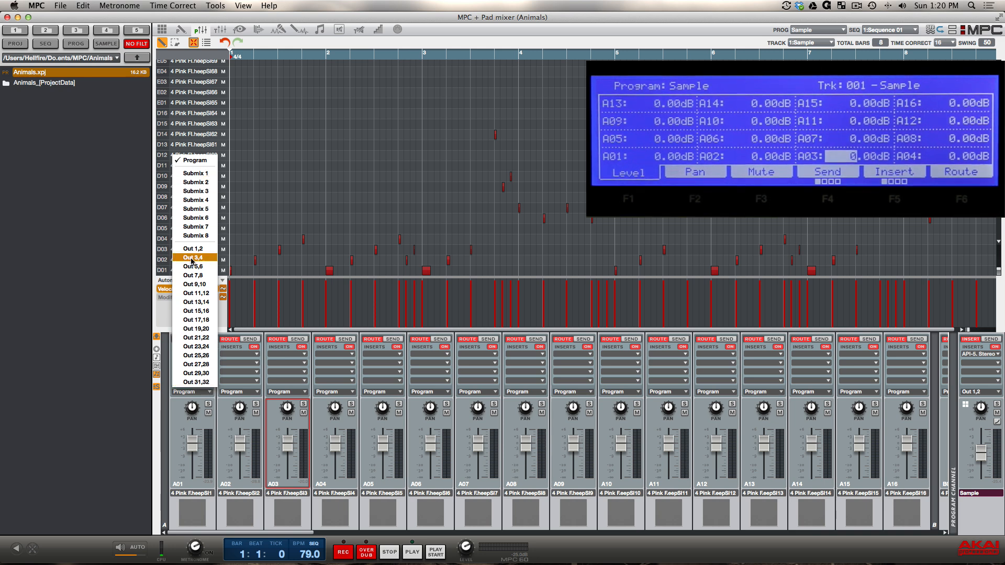
click(180, 433)
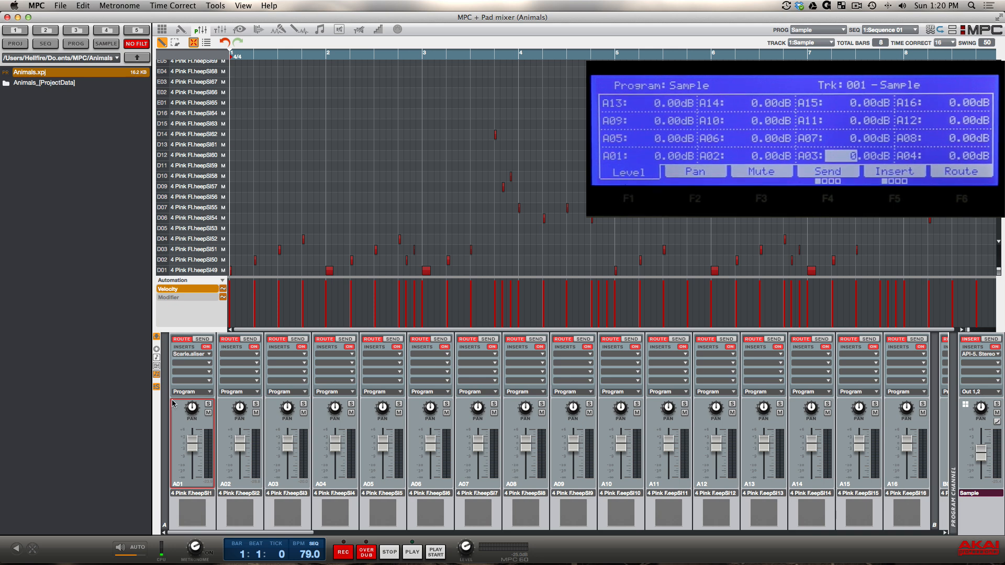
click(190, 355)
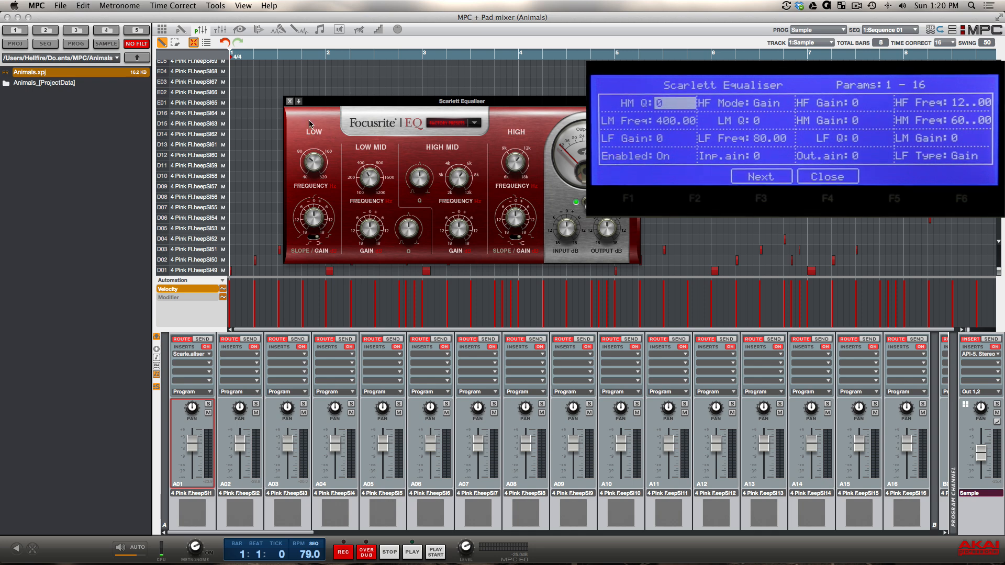
click(289, 102)
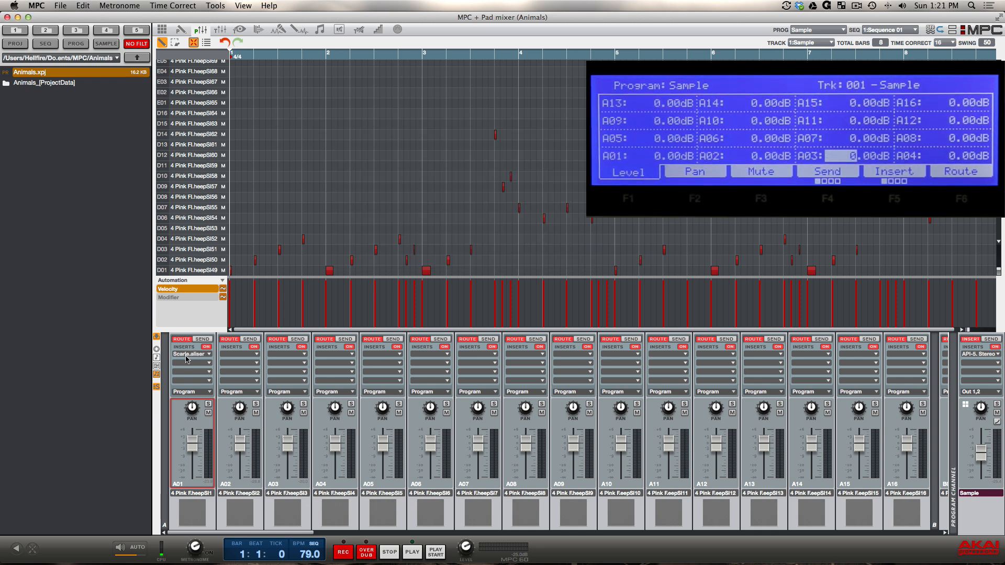
Copy pad A01's equaliser insert to pad A04 and move that copy to pad A03's second insert slot
drag(194, 358, 335, 355)
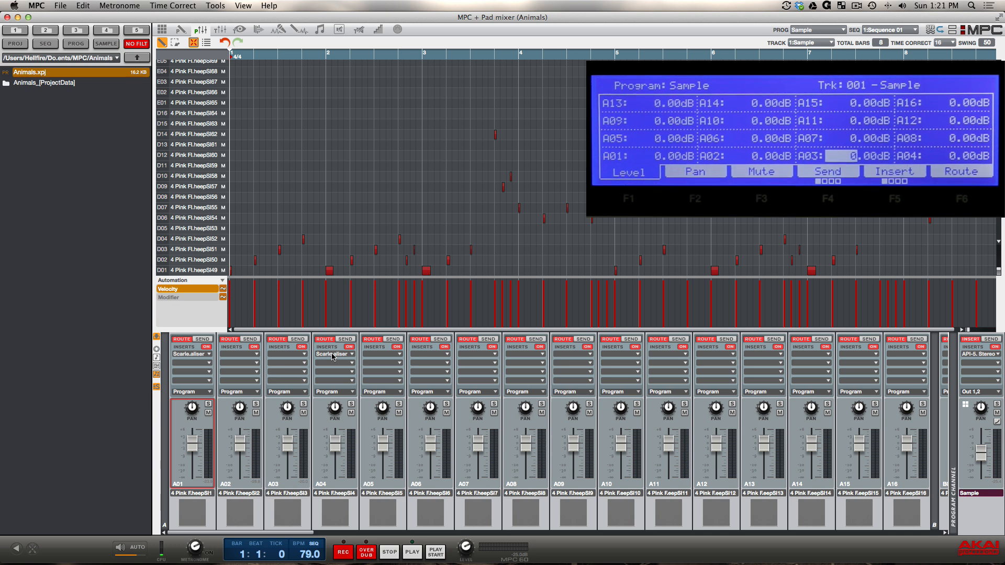
drag(333, 356, 295, 364)
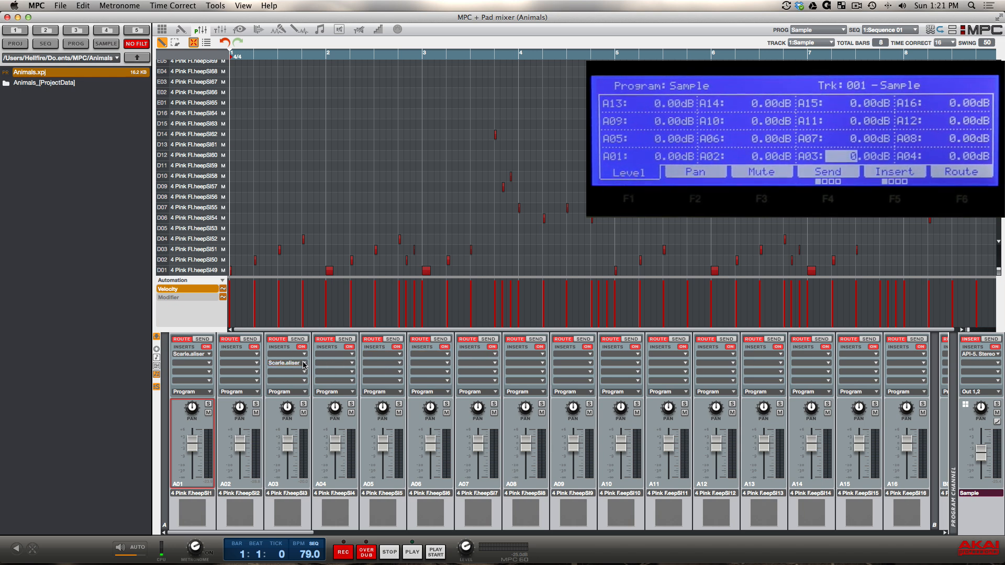
Remove the Scarlett Equaliser inserts from pads A03 and A01
click(303, 364)
click(320, 293)
Hide the program channel strip in the pad mixer and show it again
click(157, 338)
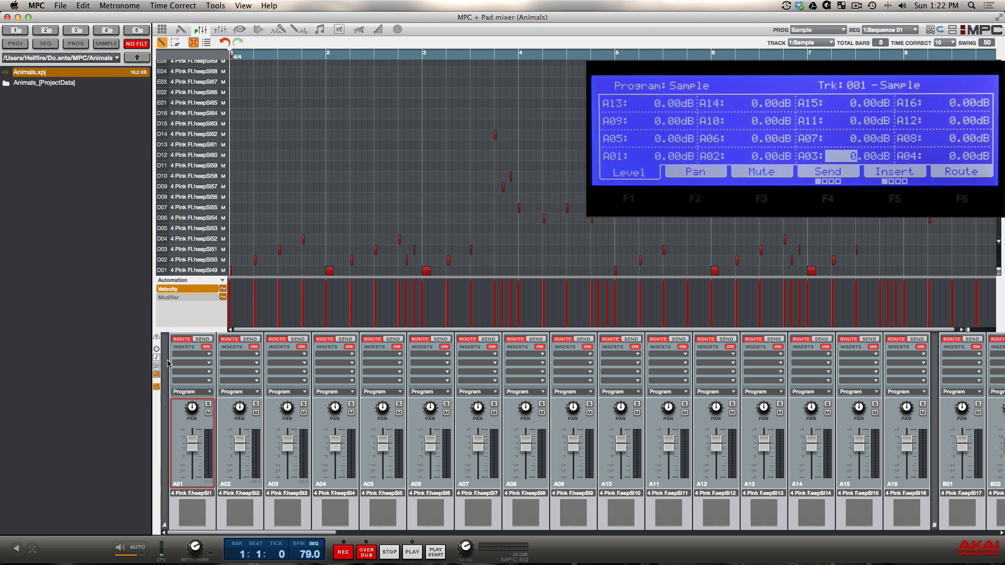
click(157, 337)
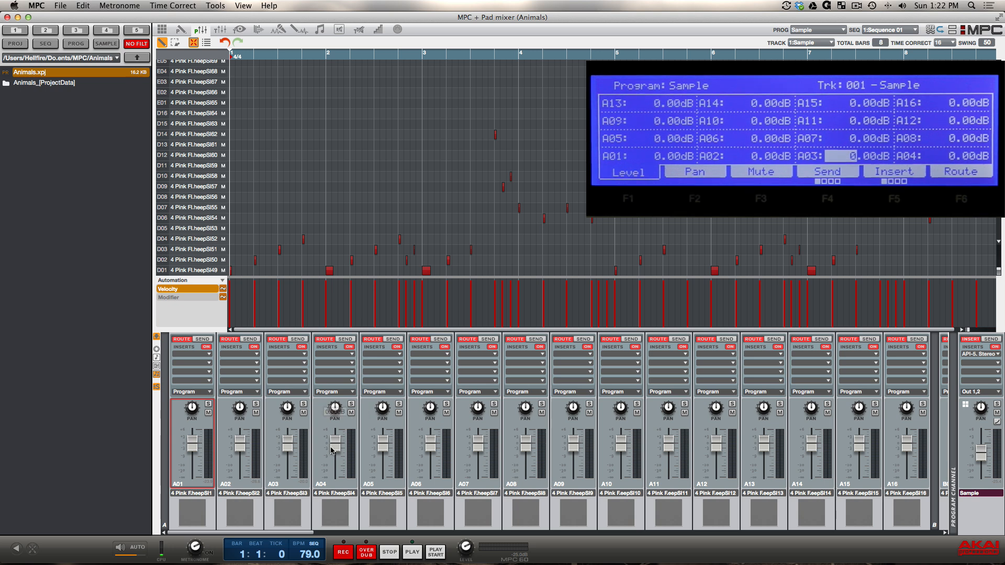
Limit the pad mixer to pads that have notes in the sequence, and switch off the last mixer view option
click(156, 369)
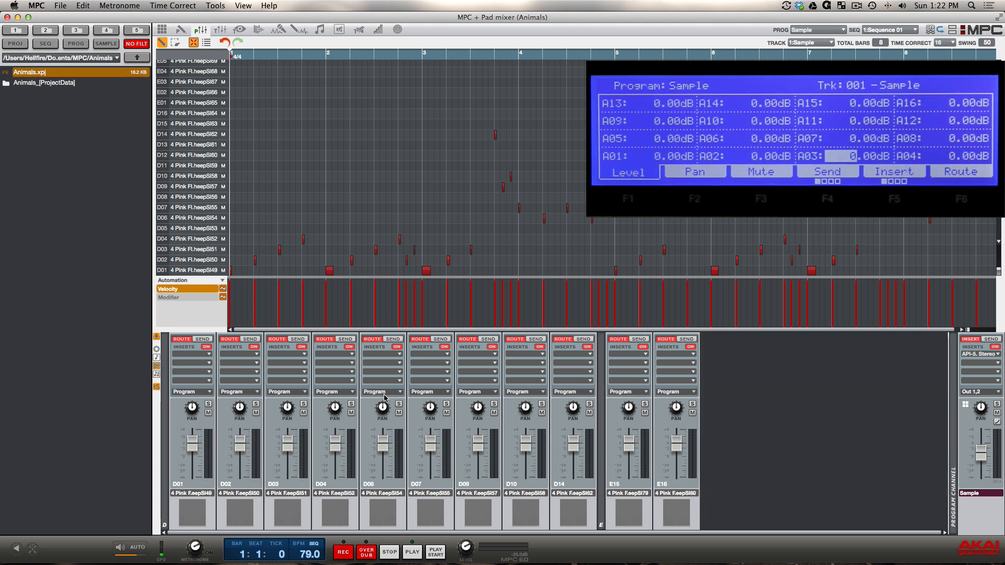
scroll(451, 184, up, 8)
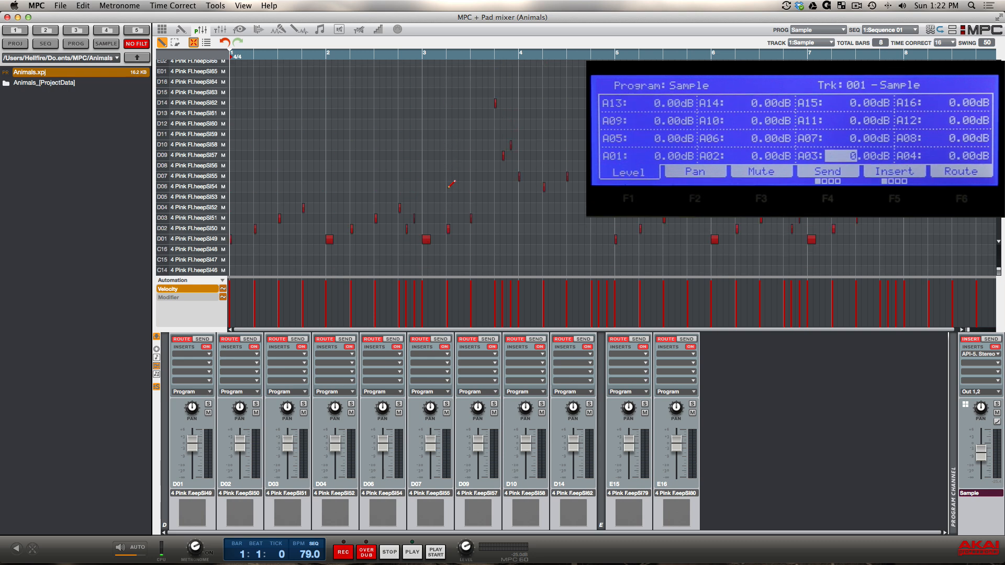
scroll(451, 184, down, 12)
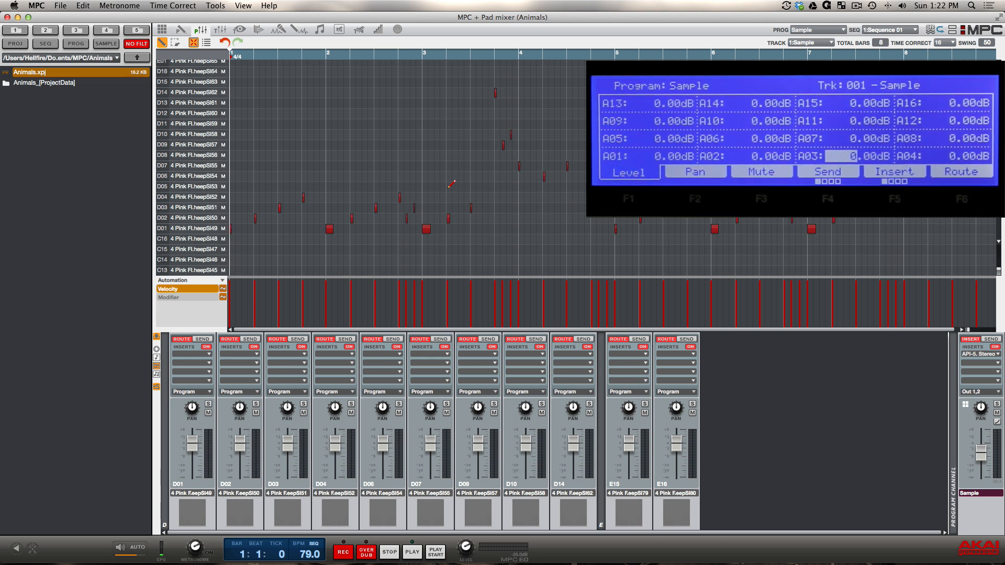
scroll(308, 110, up, 20)
scroll(258, 110, down, 20)
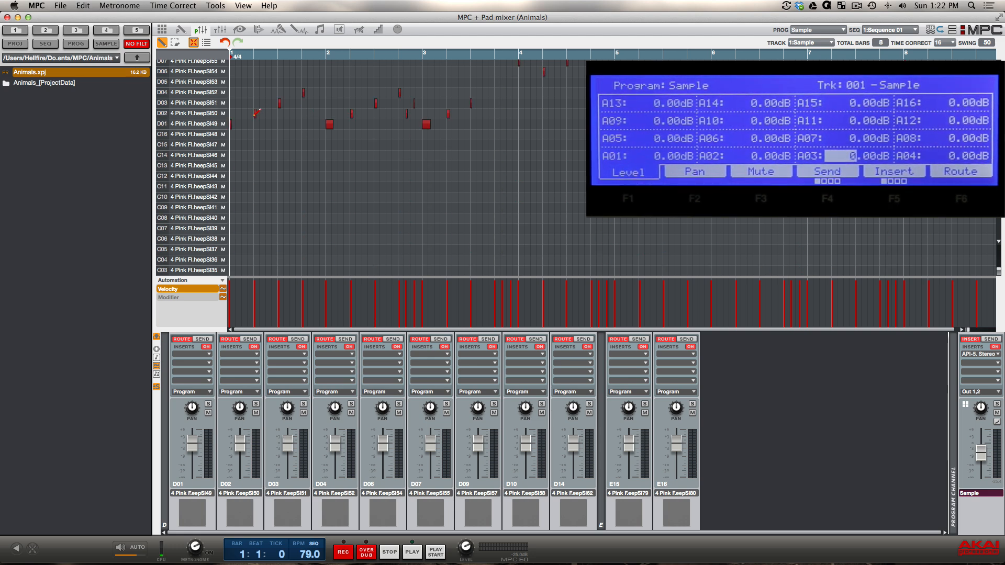
scroll(256, 112, up, 1)
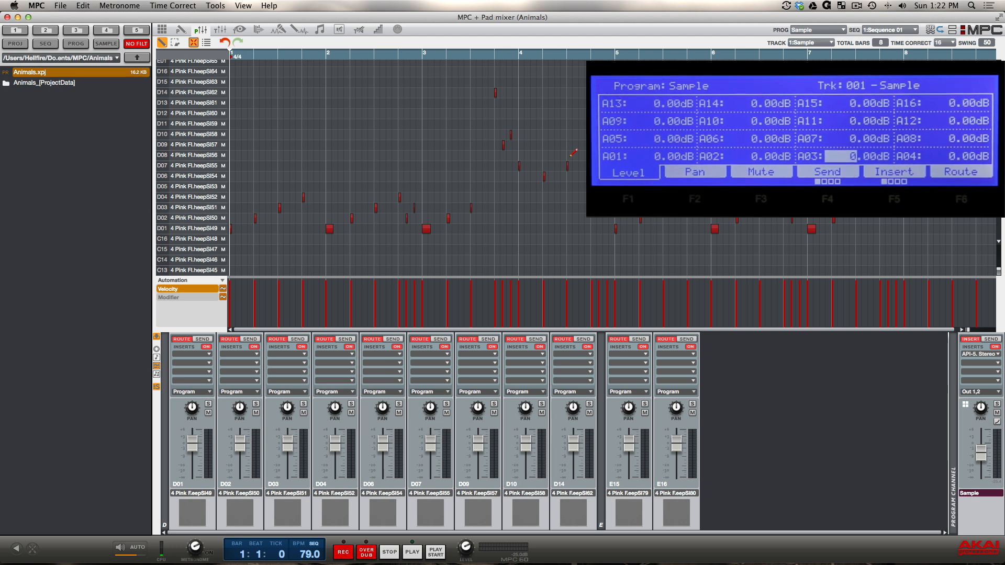
click(157, 390)
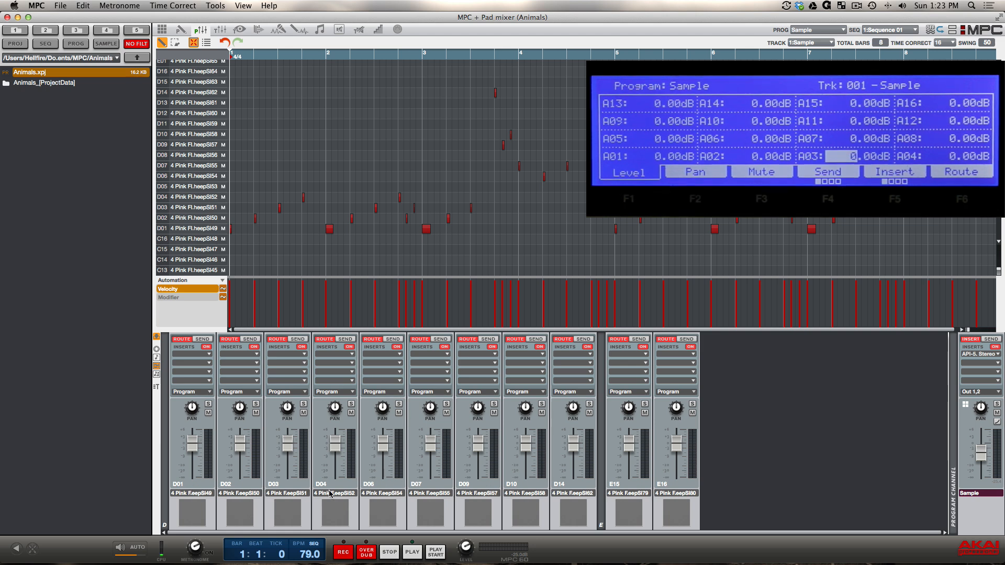
Filter the pad mixer by events in the whole sequence and switch to track 7, Kick
click(157, 390)
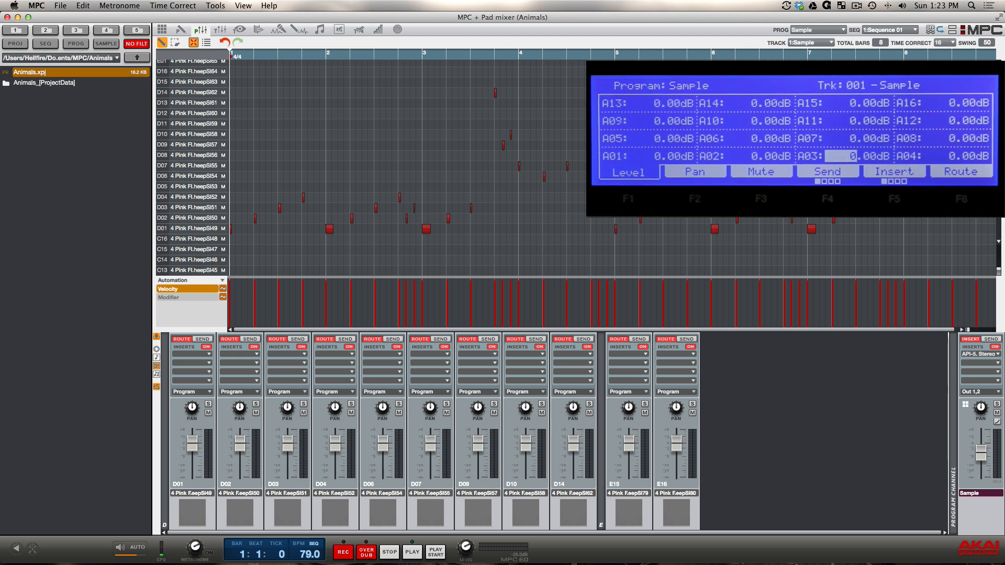
click(831, 43)
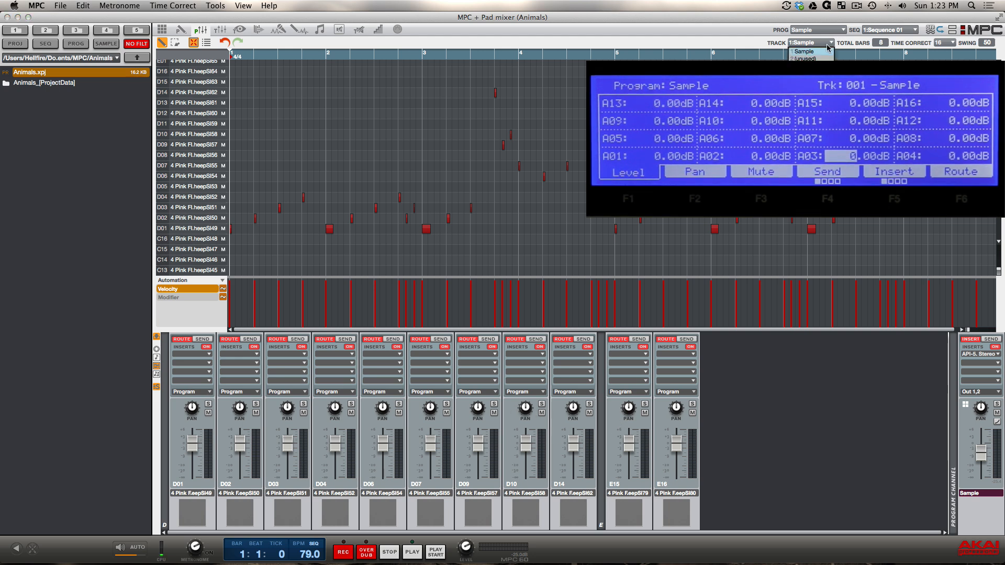
click(805, 95)
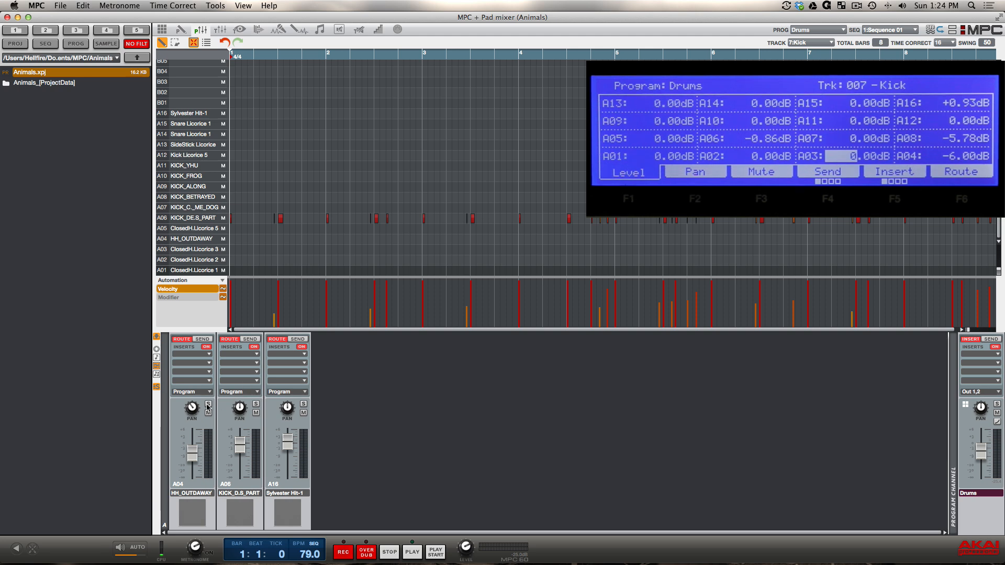
Narrow the pad mixer's event filter to the Kick track only, and return it to the whole sequence
click(157, 387)
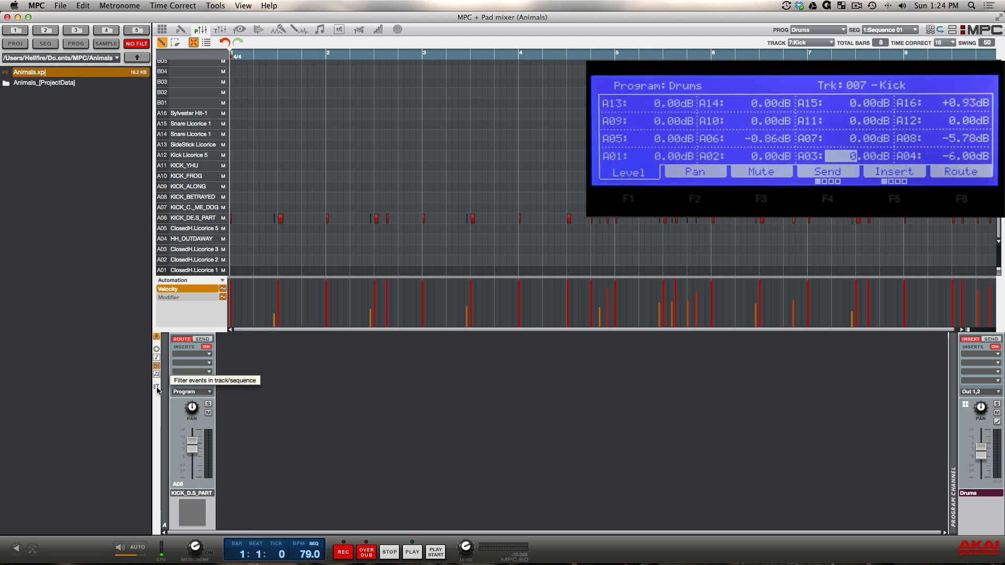
mouse_move(189, 461)
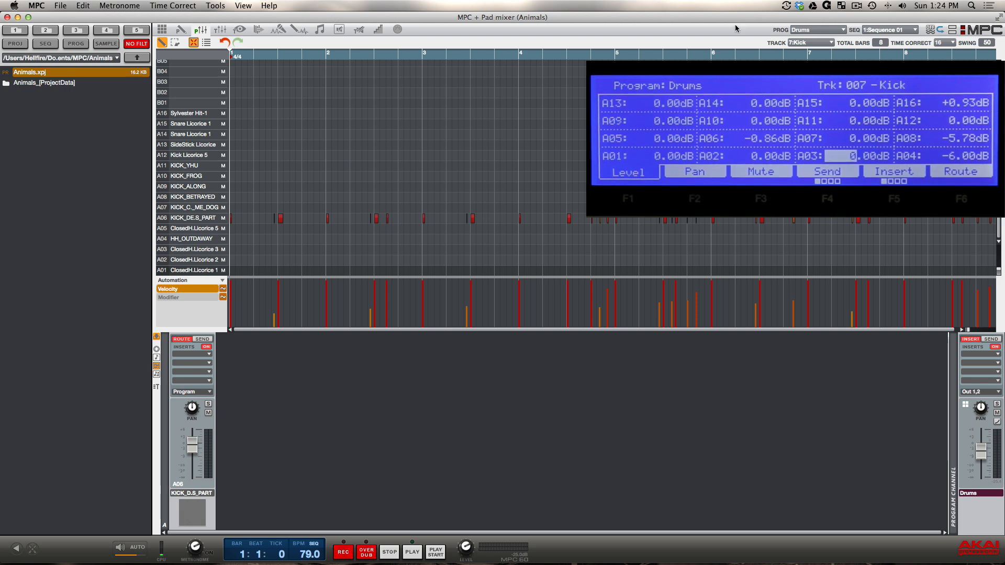
click(157, 387)
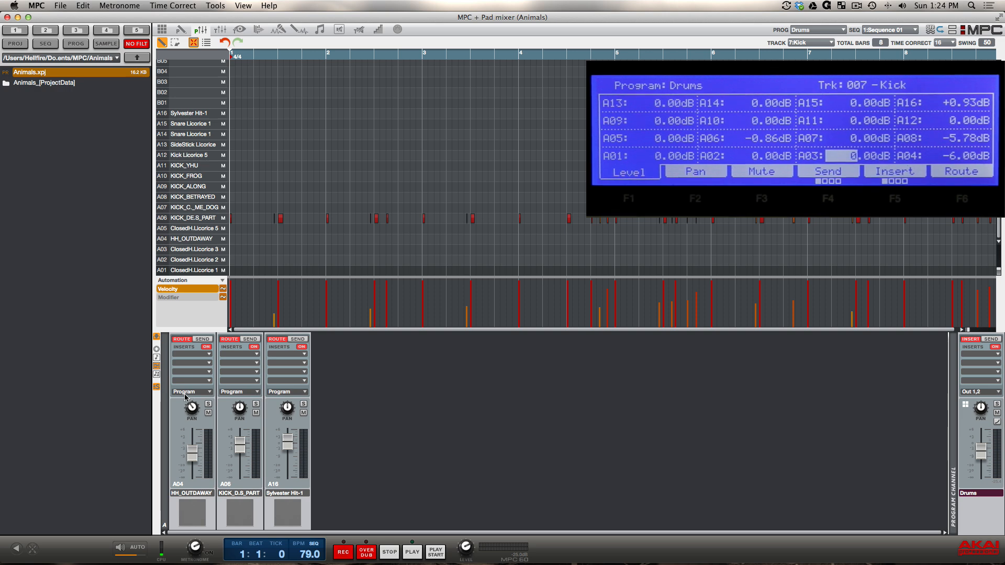
Show all pads of the Drums program in the mixer, look through the banks, and return to pads with events only
click(157, 350)
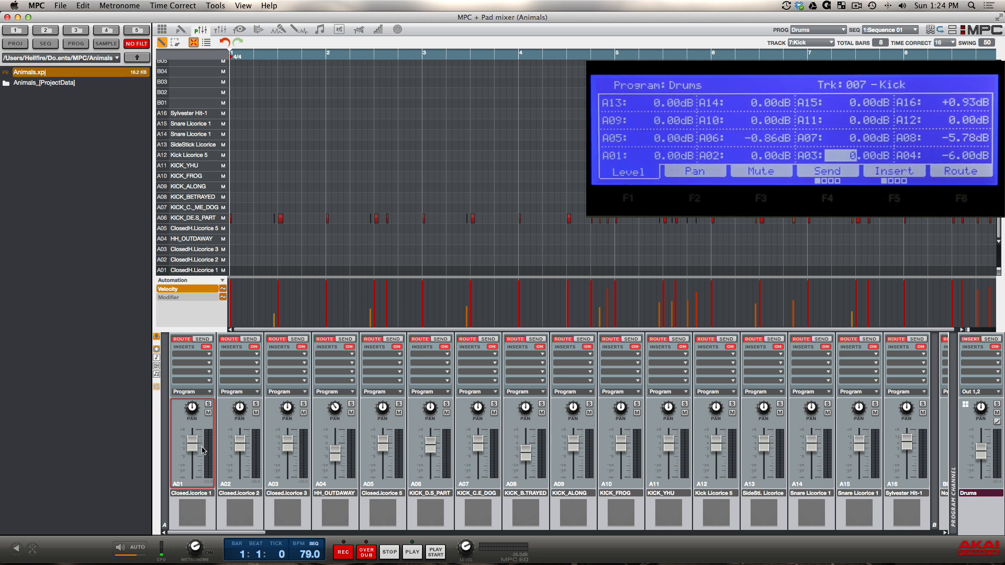
scroll(203, 450, right, 20)
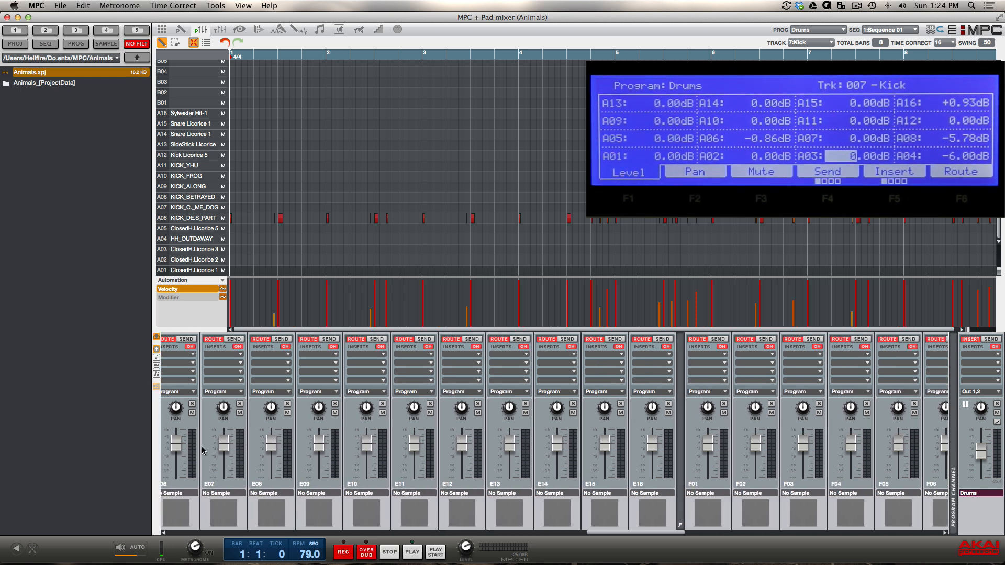
scroll(204, 450, left, 15)
scroll(203, 450, left, 14)
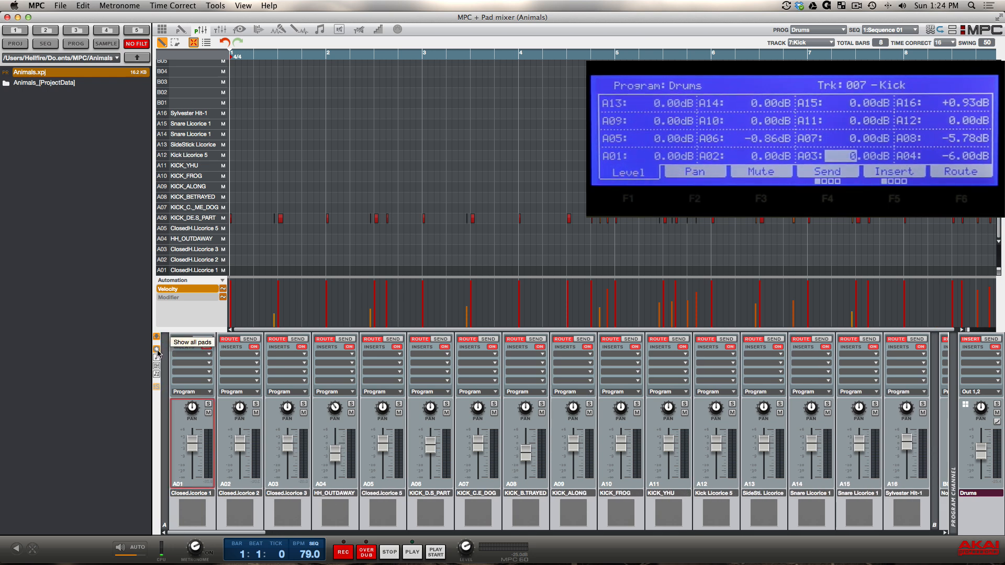
click(157, 377)
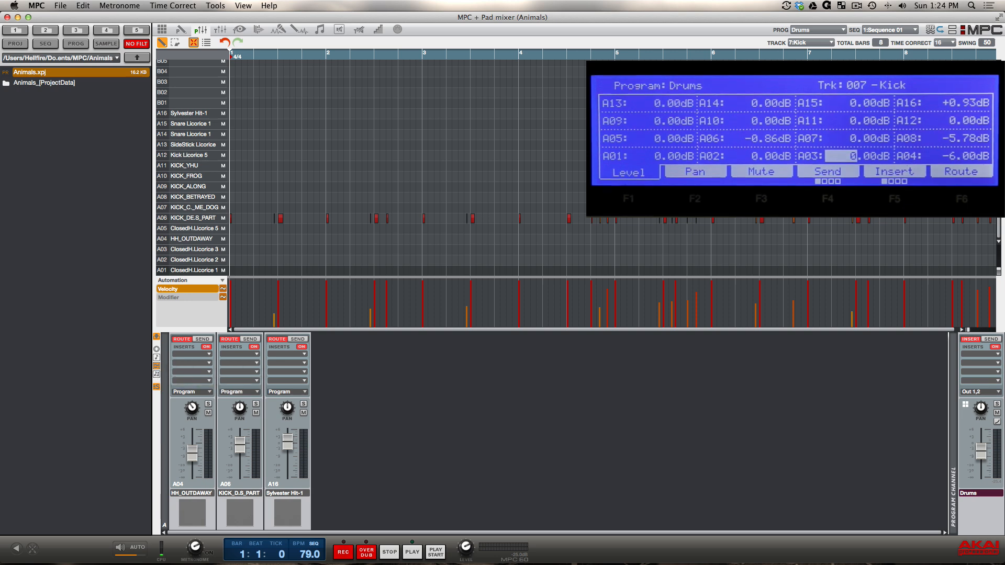
Switch to track 1, Sample, and open the track mixer
click(833, 43)
click(808, 52)
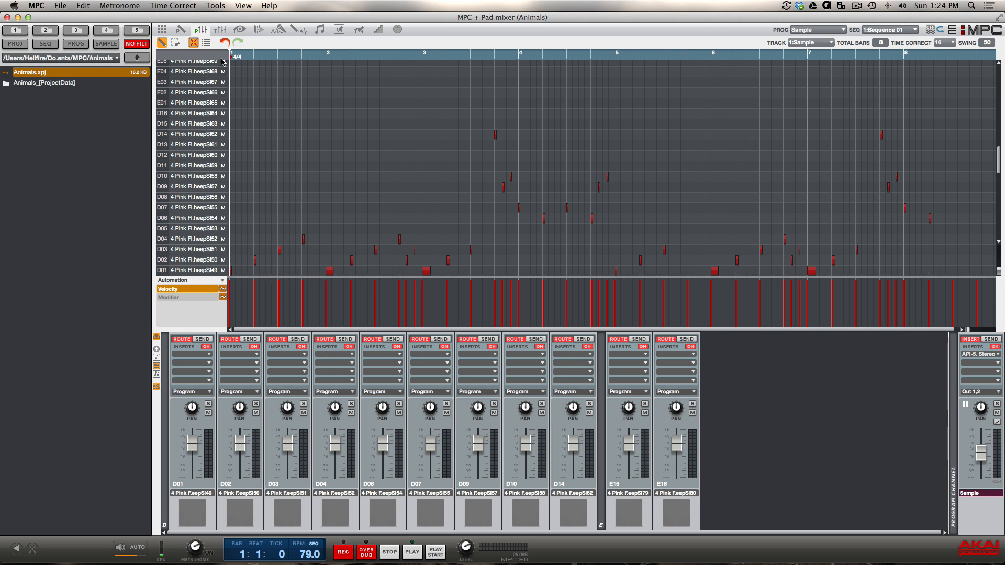
click(220, 30)
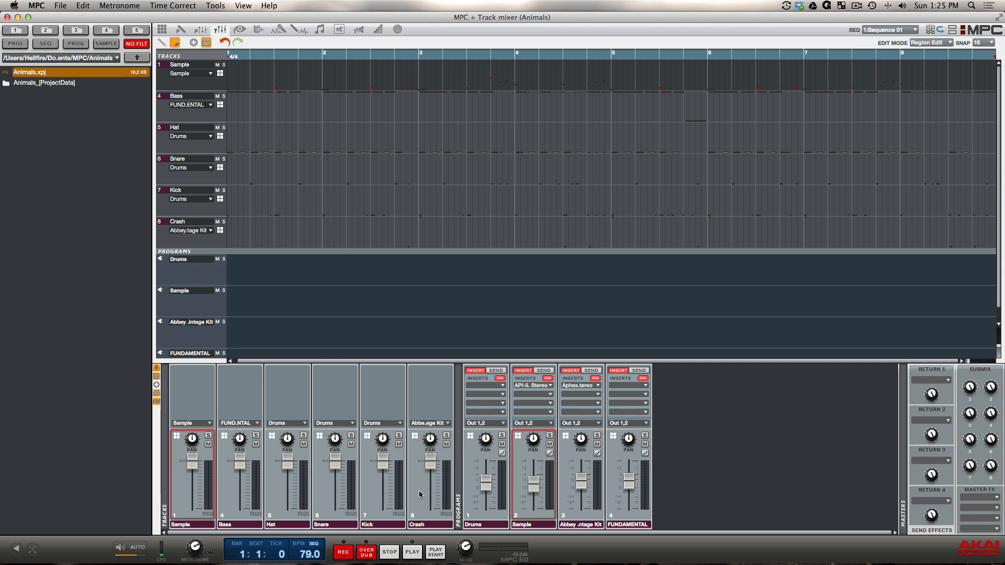
Play the sequence to compare the track and program meters, and stop playback
mouse_move(628, 504)
key(space)
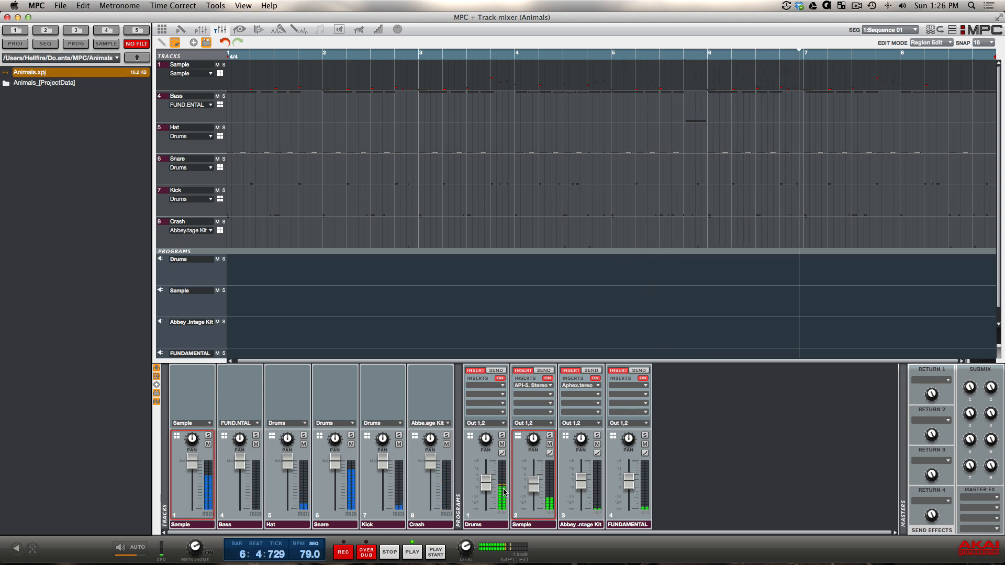
key(space)
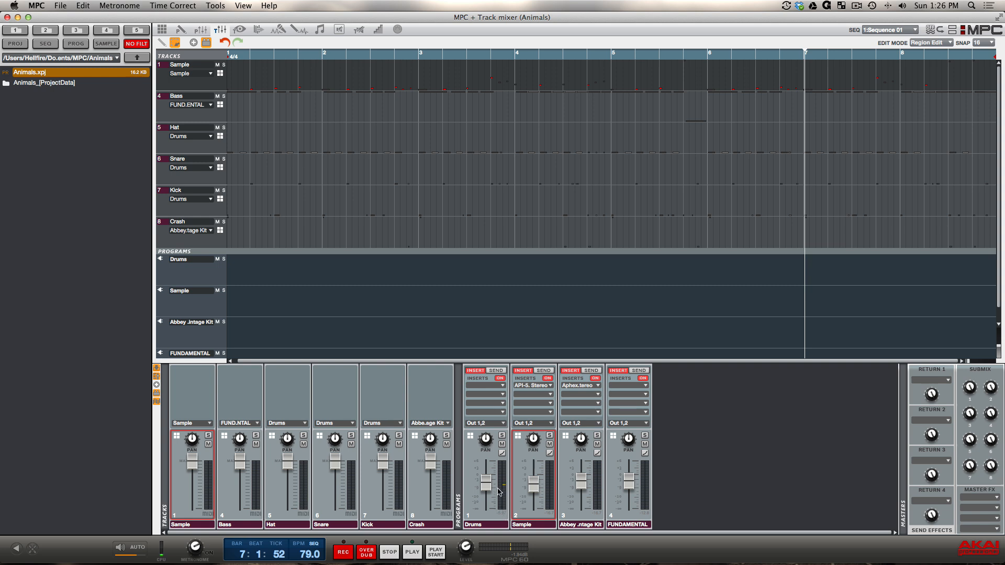
Raise the Drums program's level to +3.74 dB while the sequence plays, and stop playback
mouse_move(483, 498)
mouse_move(492, 482)
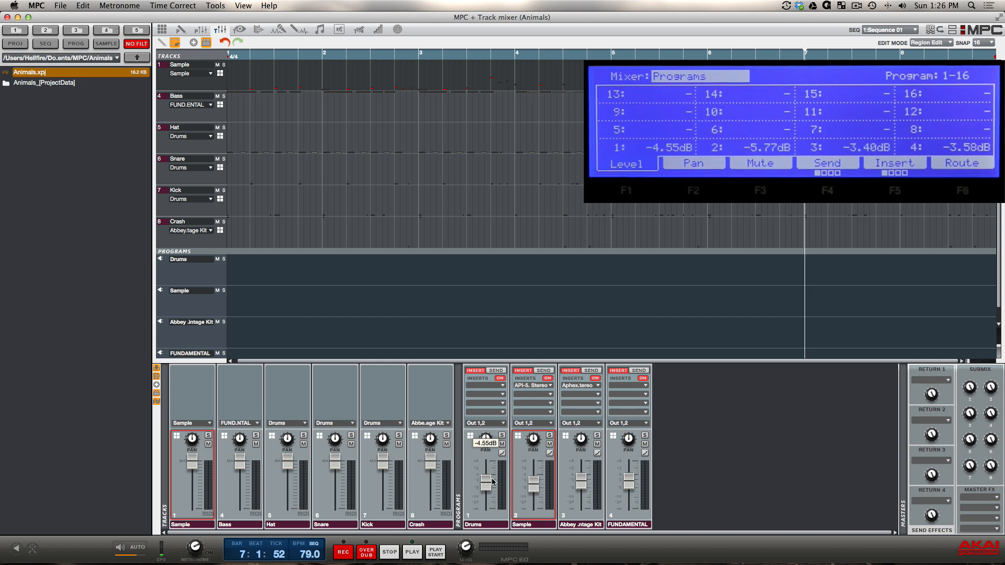
key(space)
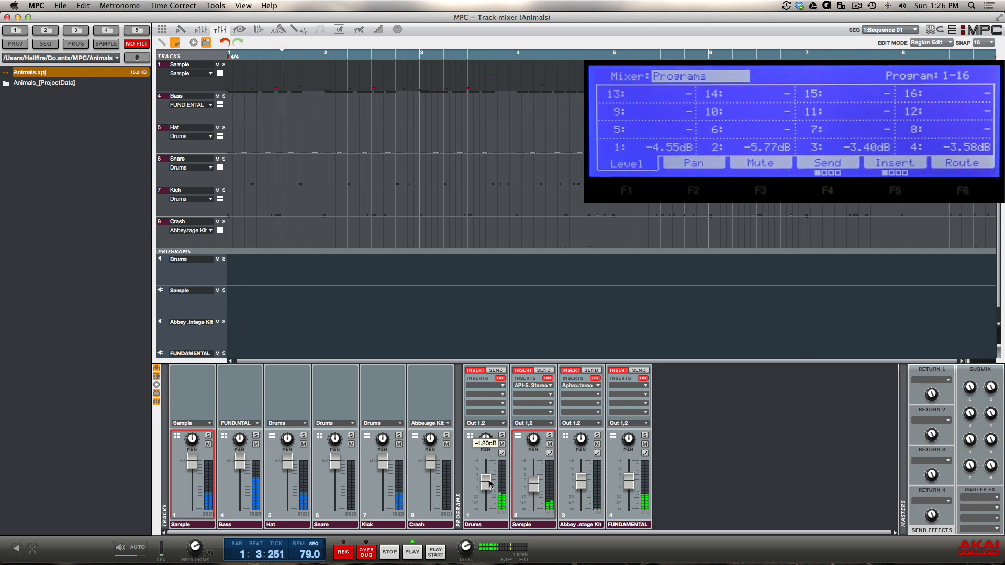
drag(491, 484, 489, 469)
key(space)
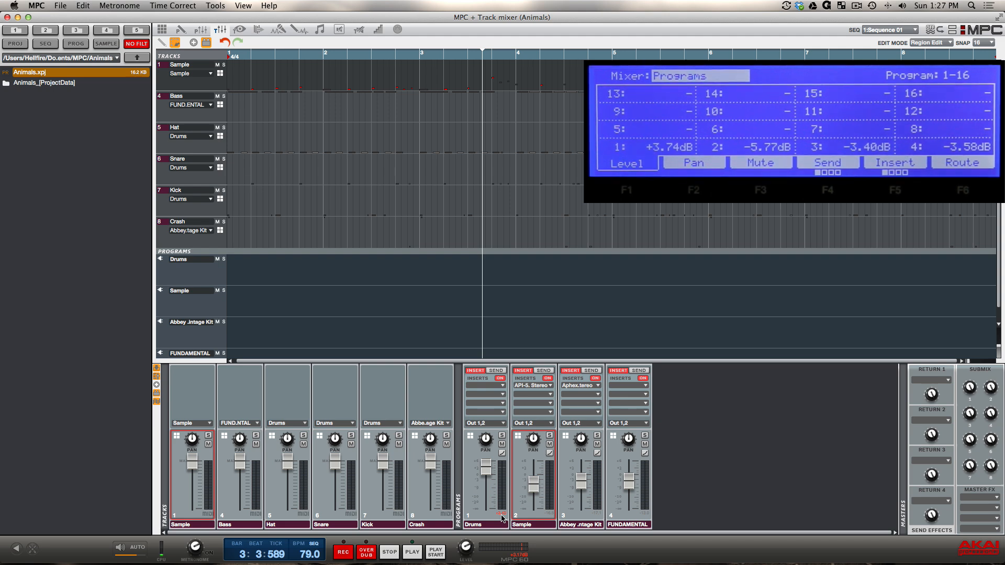
Undo the level changes made to the Drums program
mouse_move(484, 470)
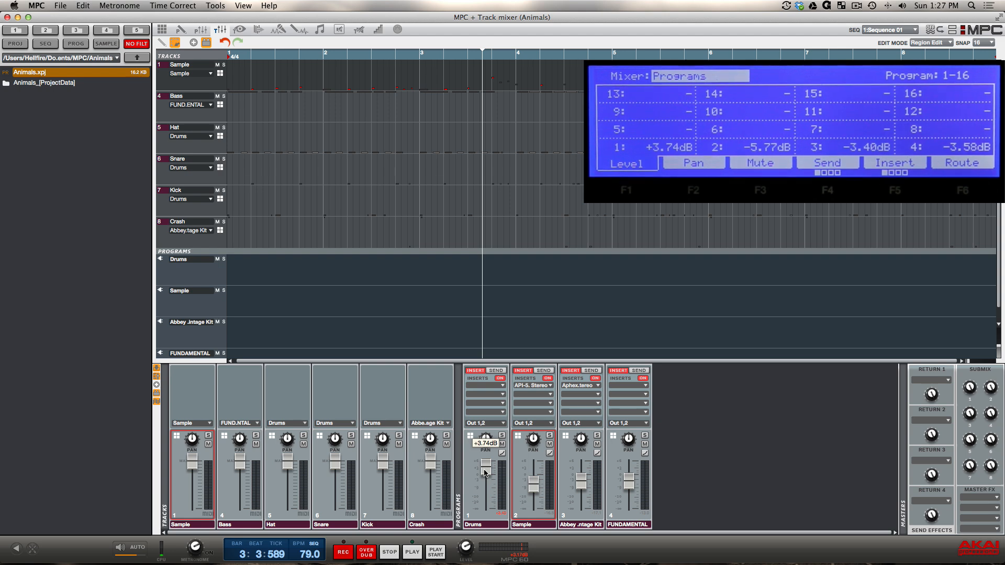
key(super+z)
key(super+z)
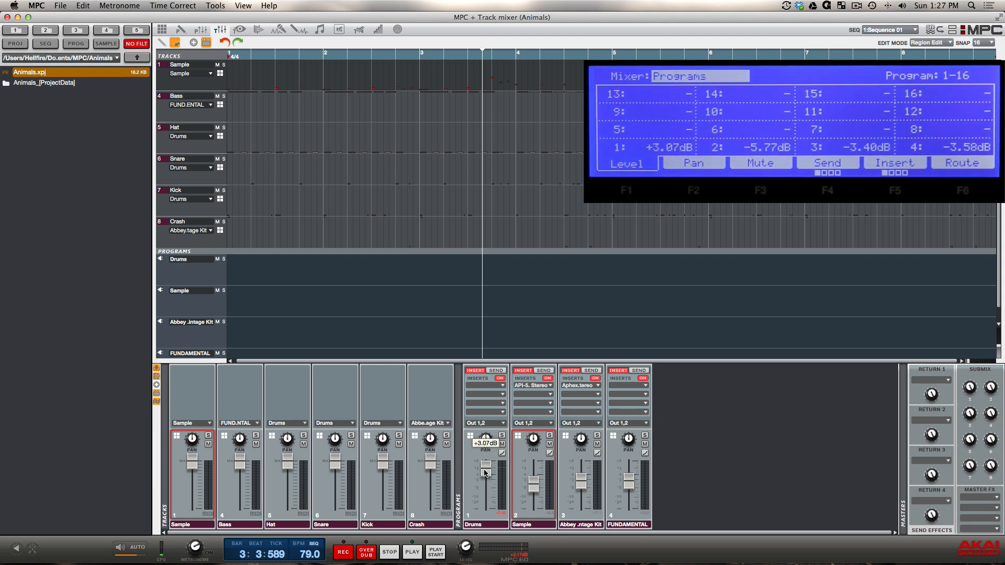
key(super+z)
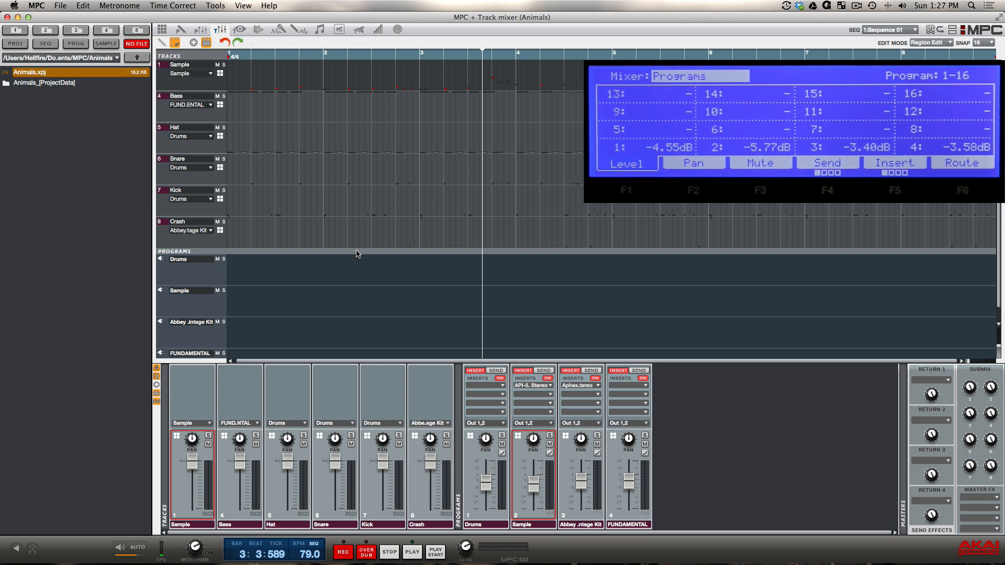
Open the pad mixer and select channels D01, D02, D04, D06 and D09, followed by pads D12 and D05 in the note grid's pad list
click(200, 30)
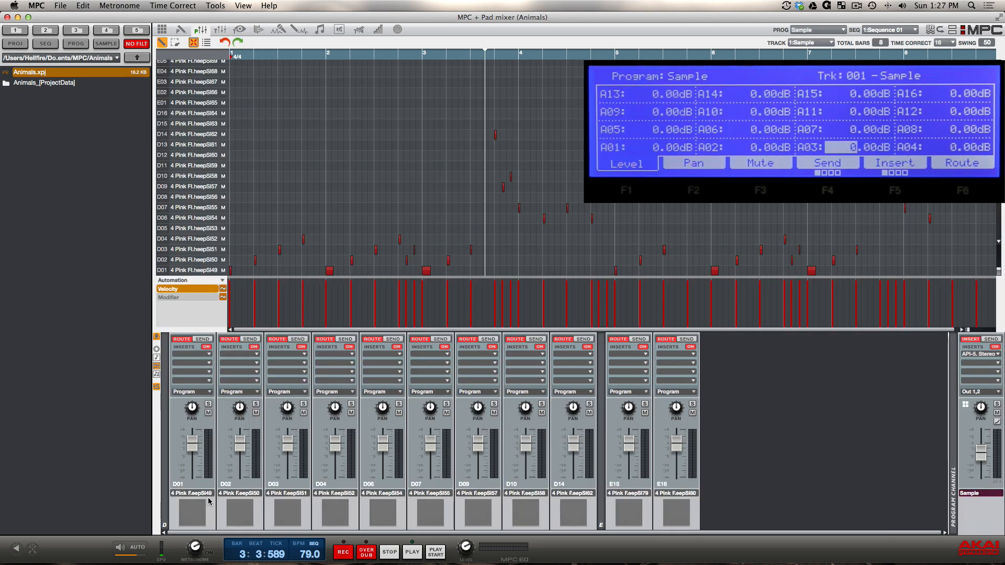
click(195, 448)
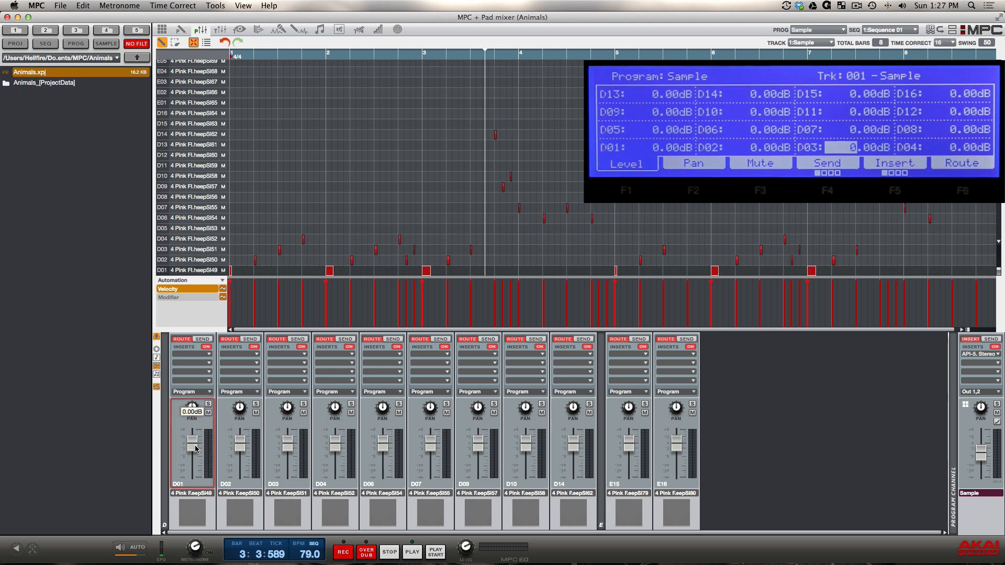
click(241, 447)
click(336, 446)
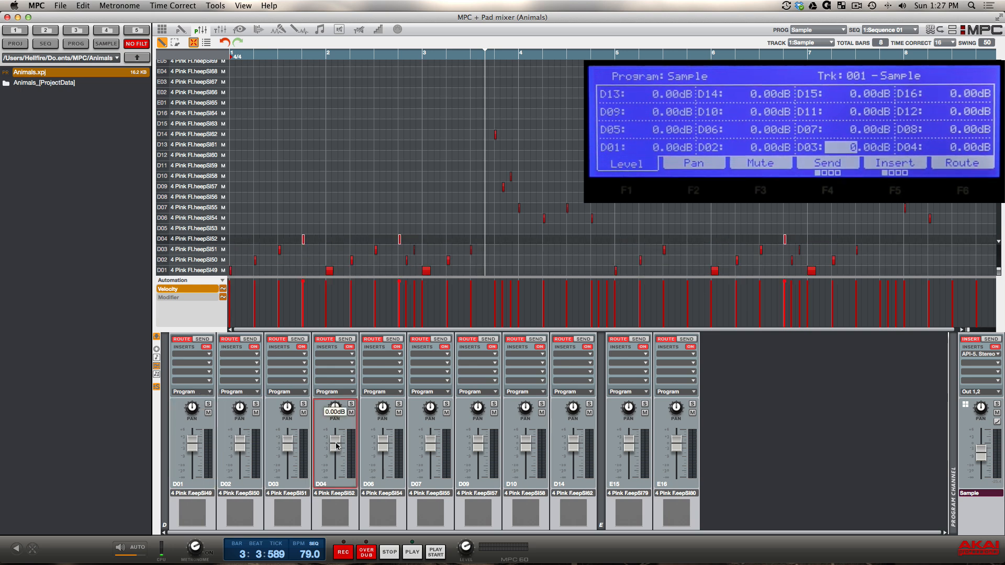
click(390, 449)
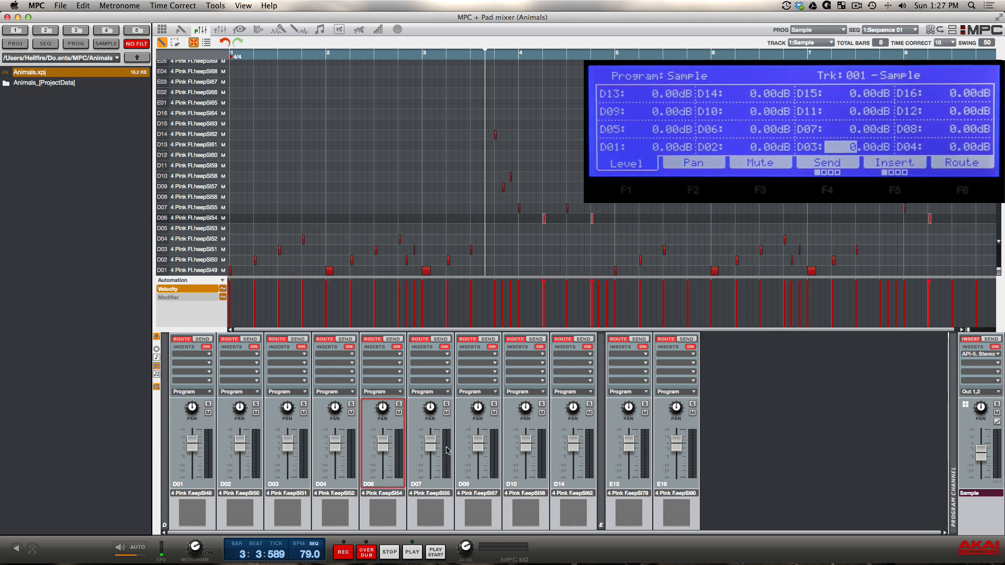
click(474, 449)
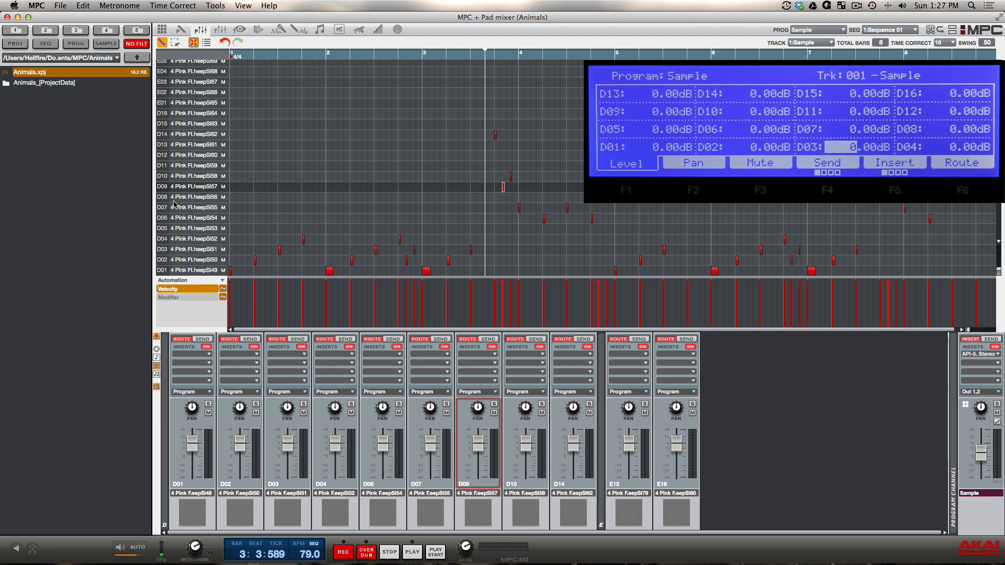
click(187, 155)
click(191, 228)
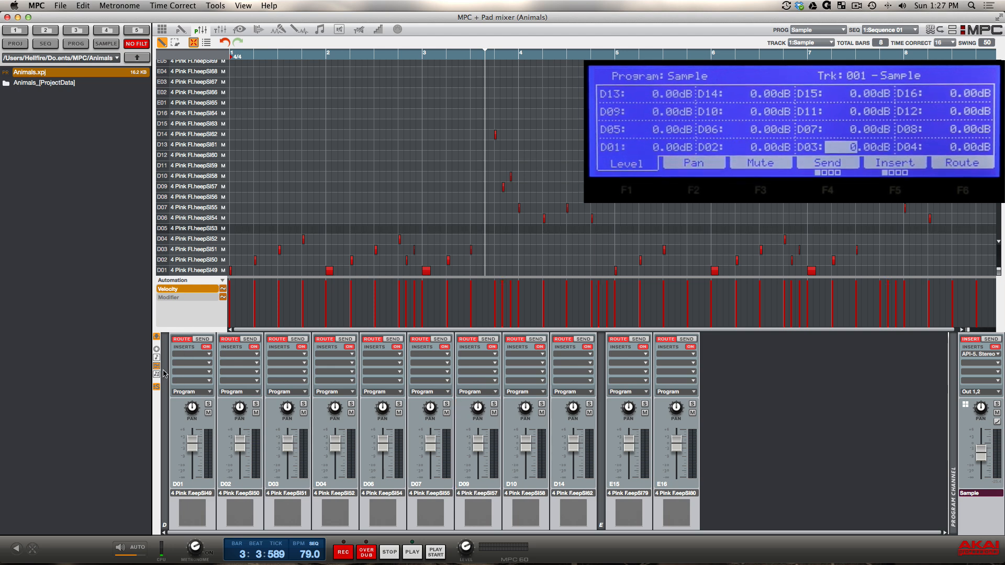
Show every pad with a sample in the mixer and select pads D10, E04 and A05 in the note grid's pad list
click(156, 375)
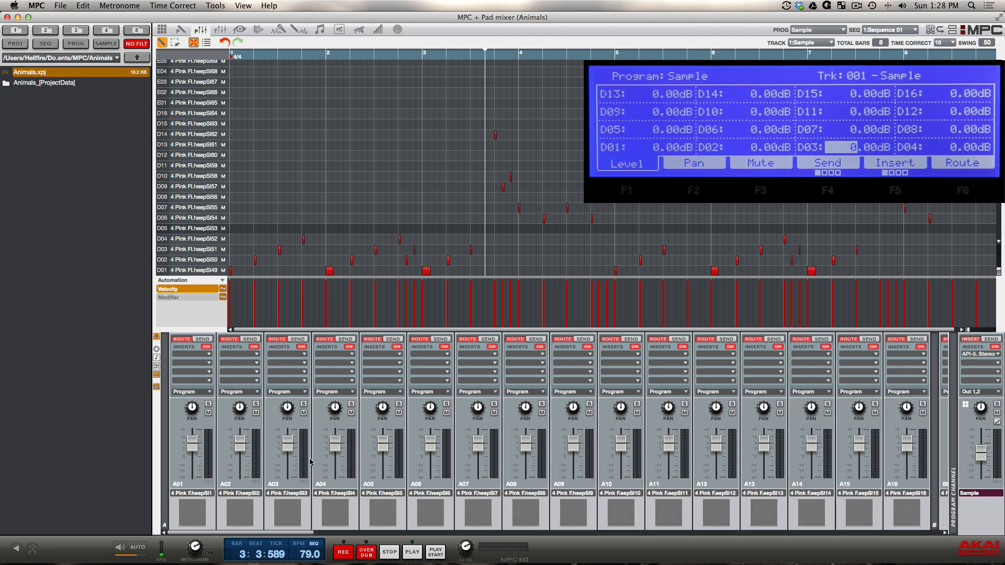
scroll(315, 462, left, 3)
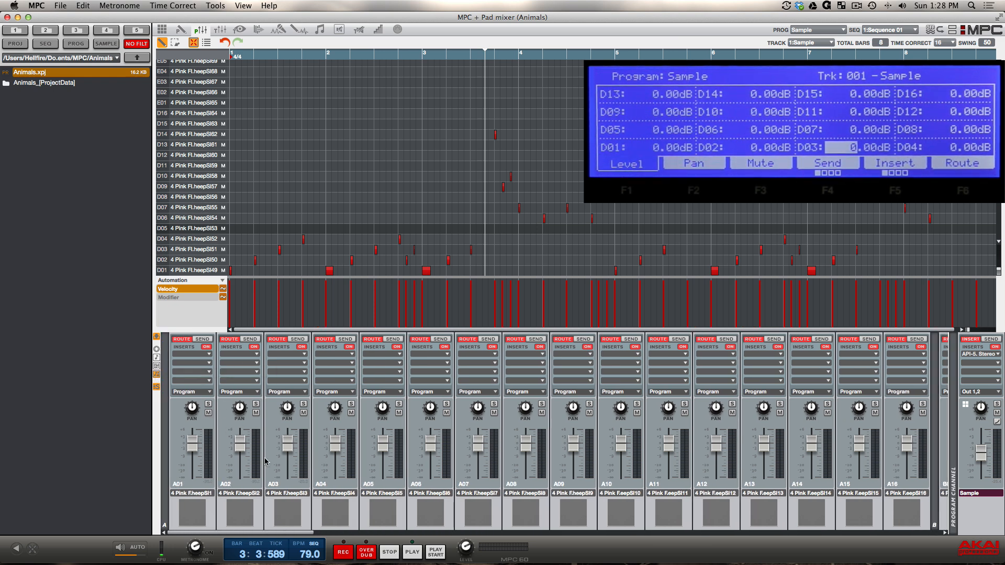
mouse_move(439, 460)
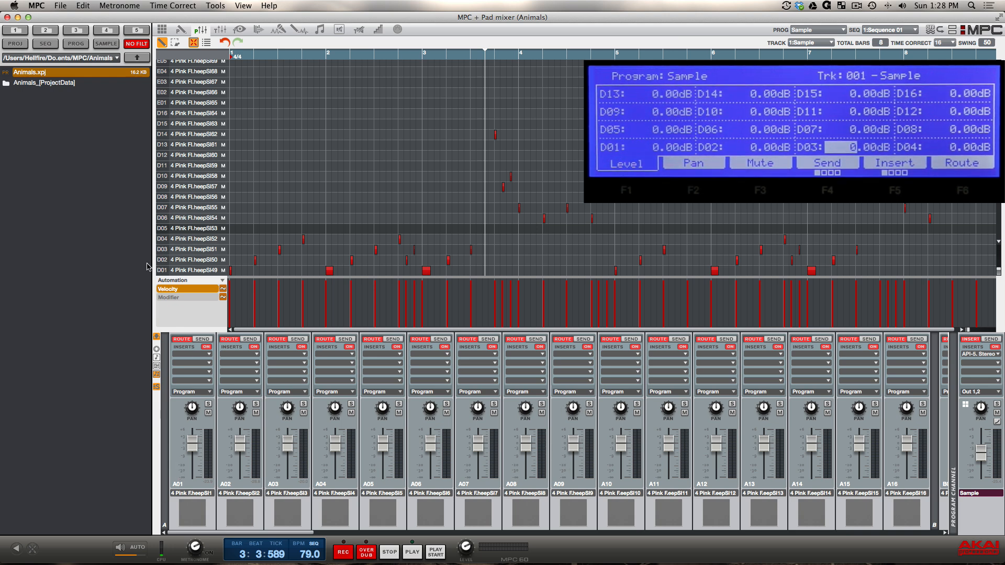
click(178, 178)
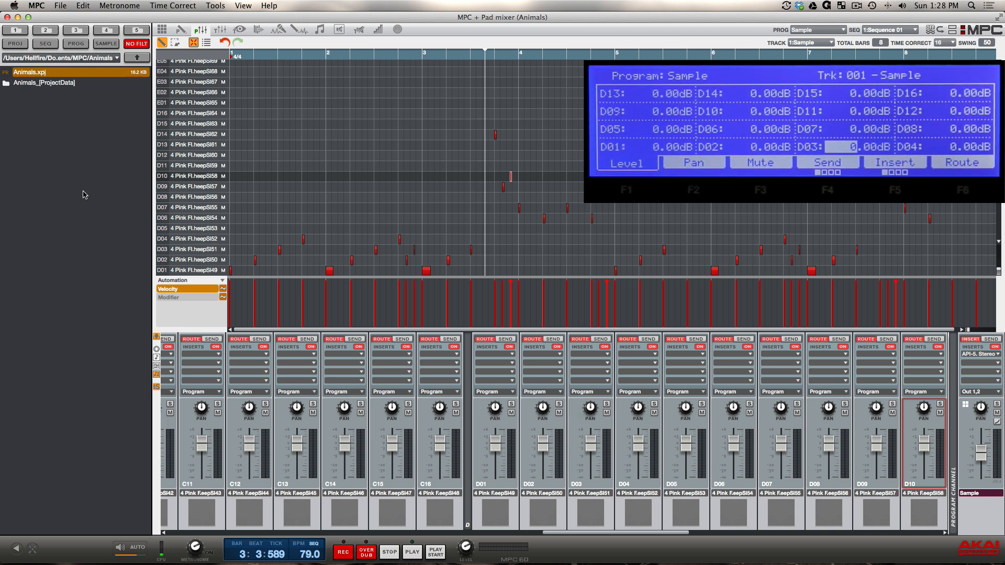
click(191, 75)
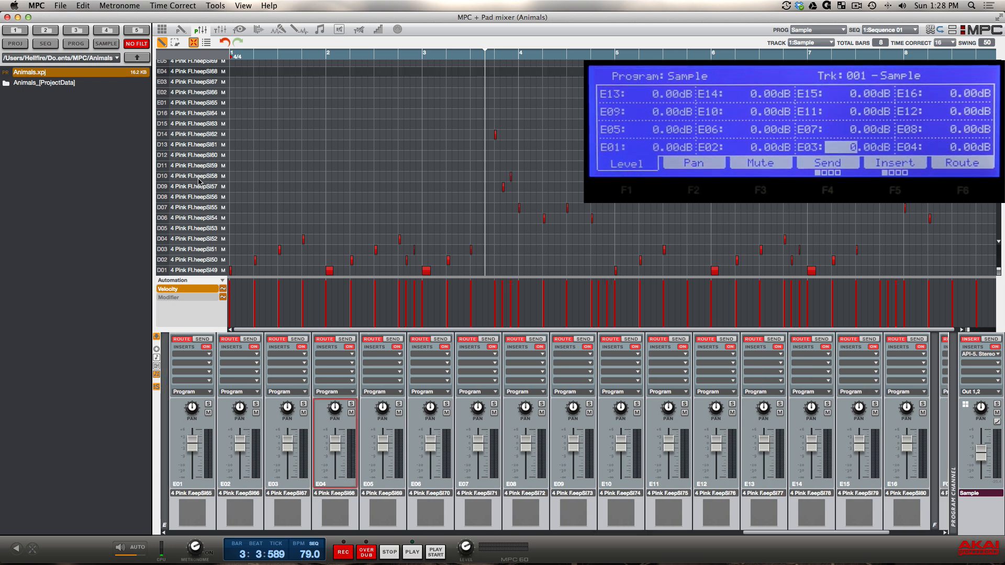
scroll(183, 173, down, 10)
click(182, 231)
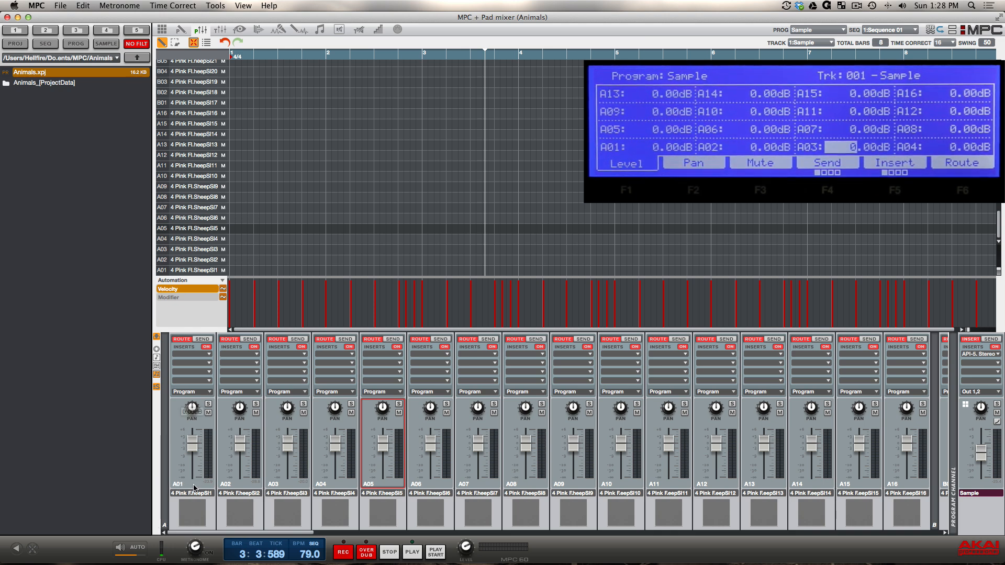
Select the channels of pads B03 and B07 in the pad mixer
scroll(254, 492, right, 15)
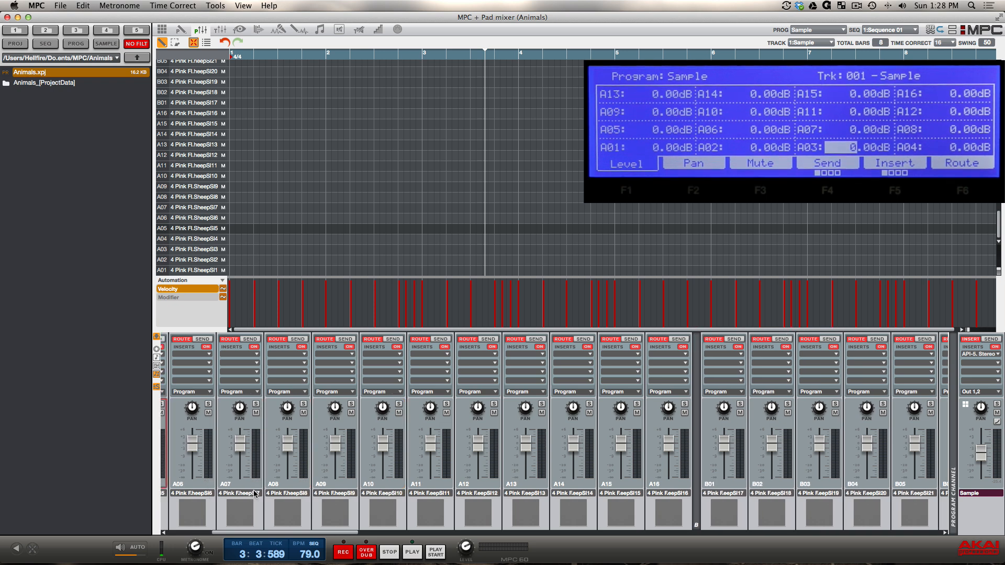
click(304, 448)
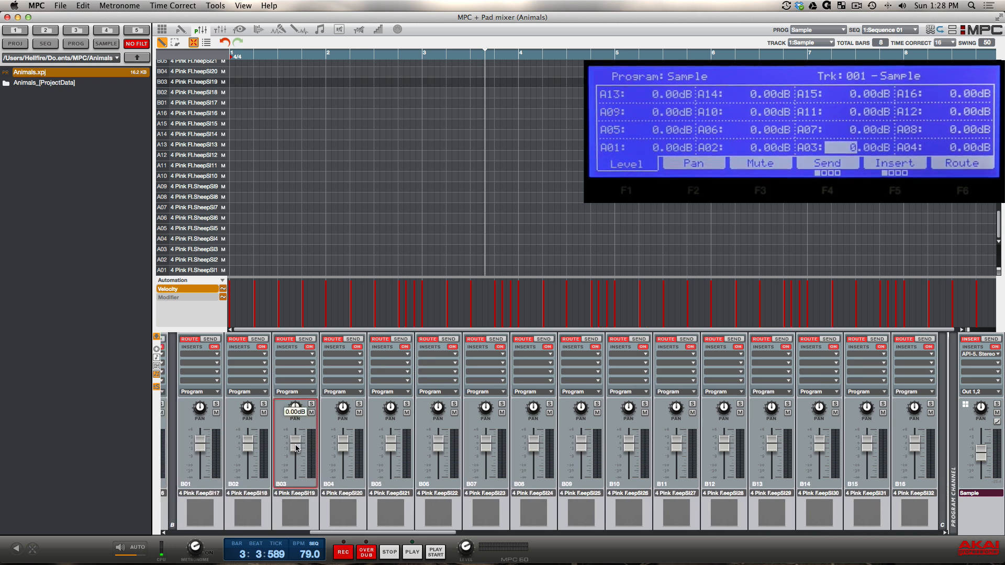
click(480, 448)
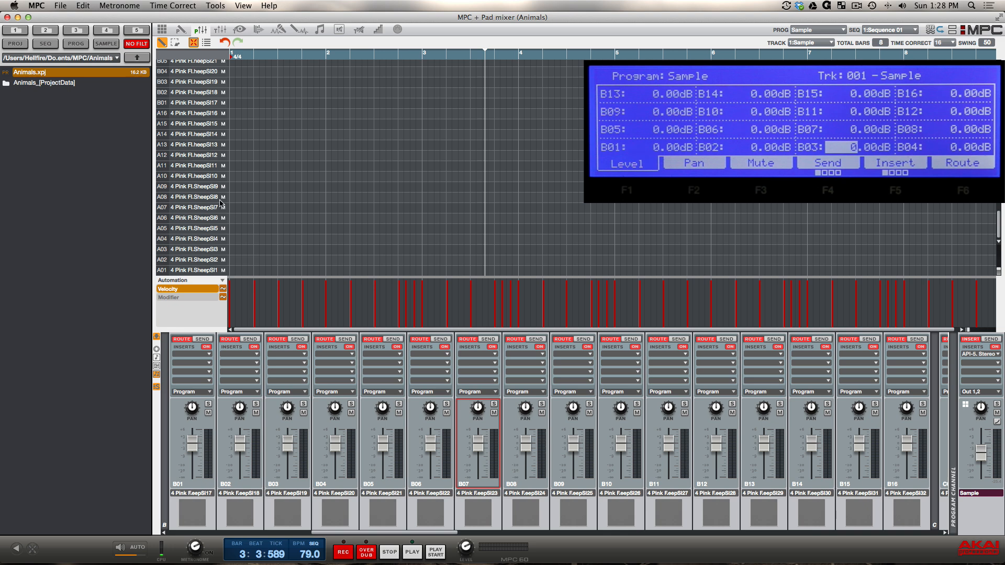
Select pad D02 in the note grid's pad list
scroll(208, 116, up, 10)
click(202, 93)
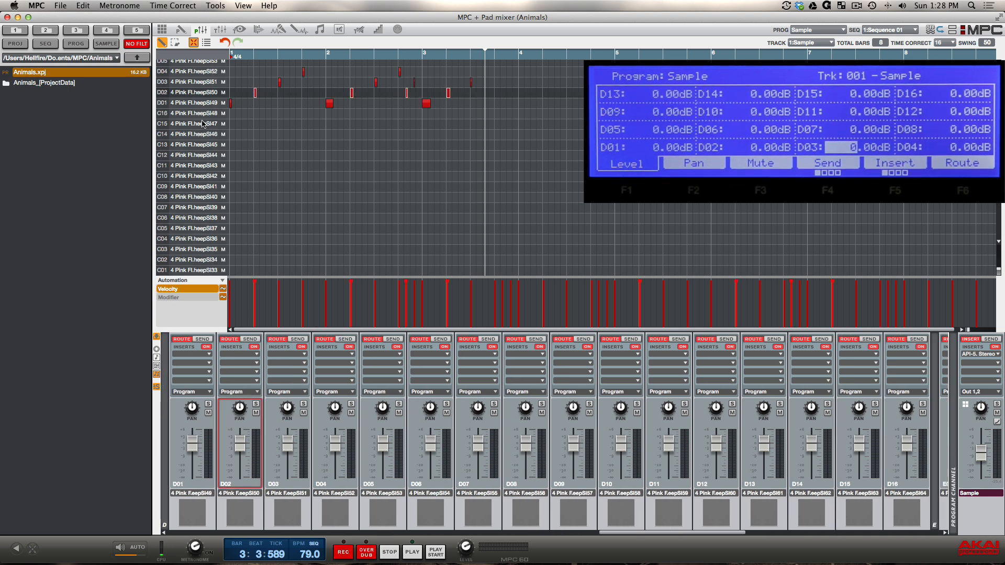
scroll(207, 148, up, 5)
Open the track mixer and select the Bass, Snare, Hat, Kick and Crash track channels in turn
click(221, 29)
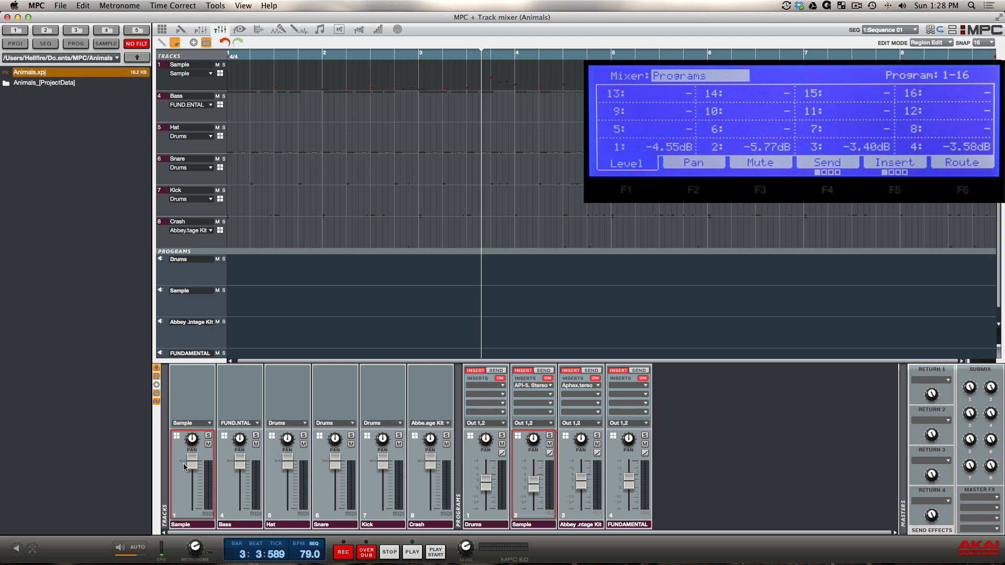
click(241, 465)
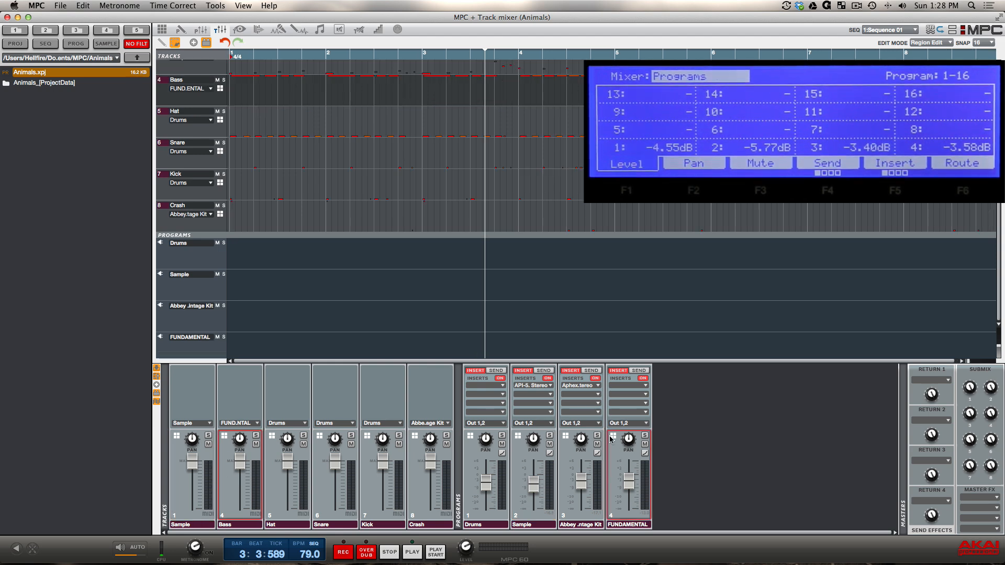
mouse_move(337, 487)
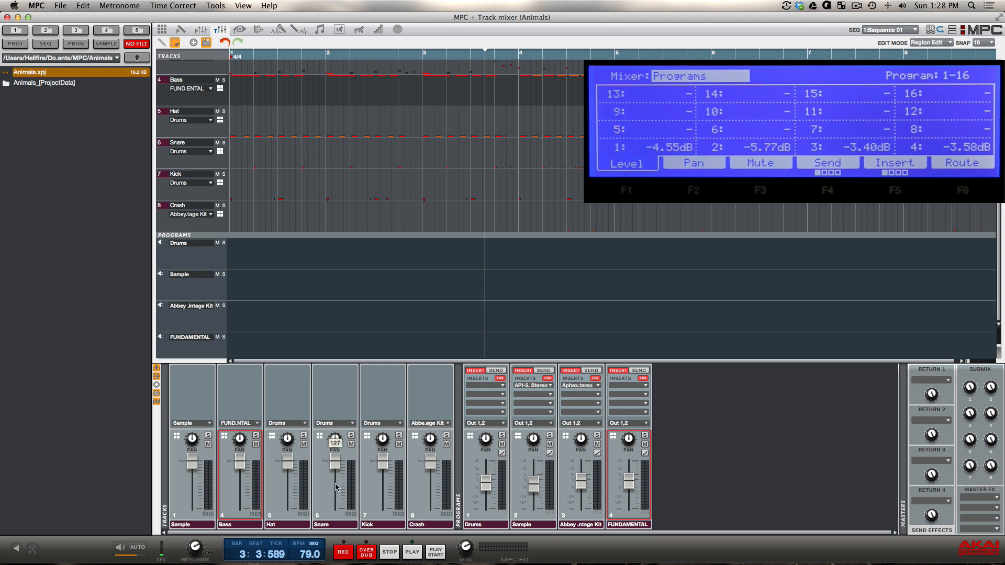
click(336, 467)
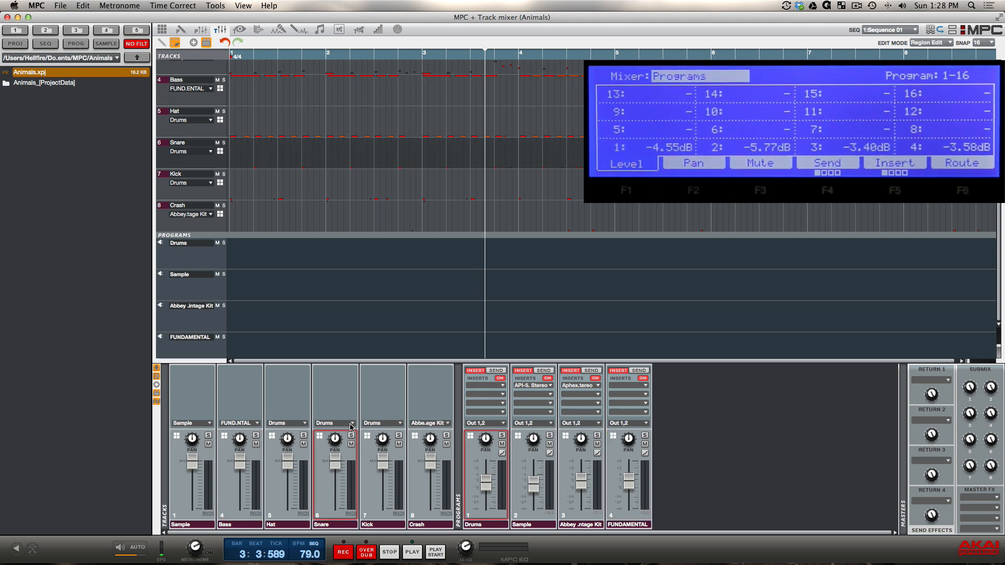
click(287, 443)
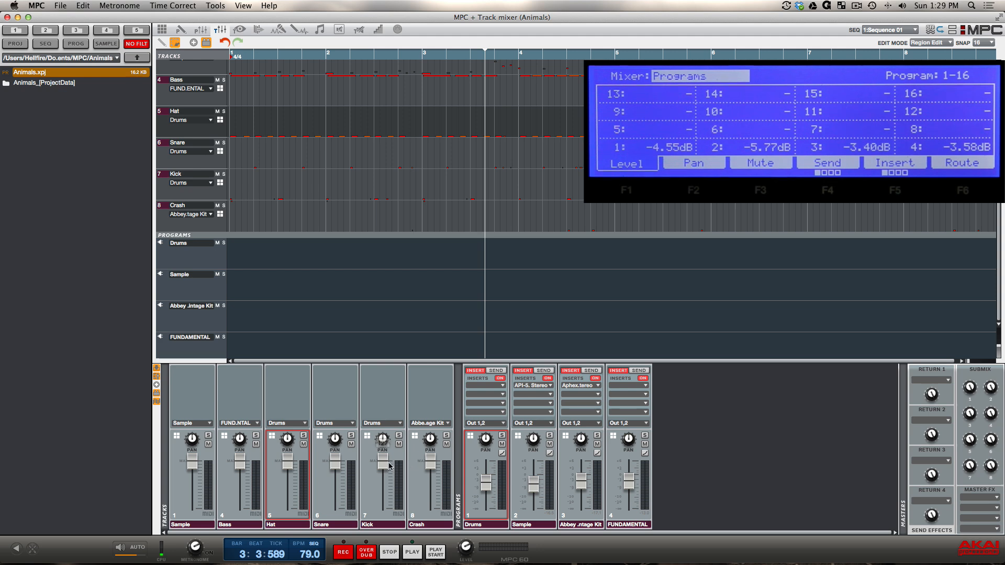
click(390, 466)
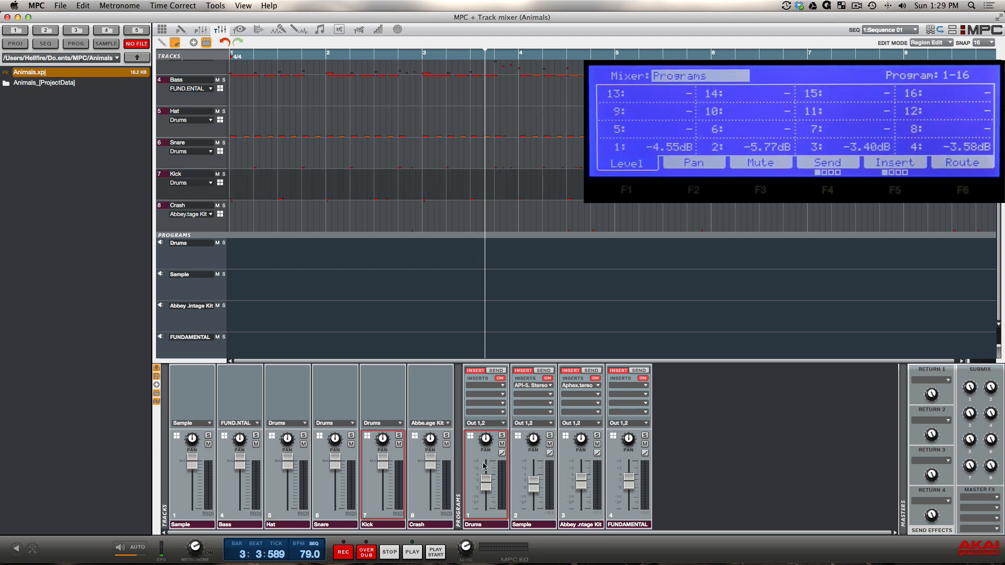
click(426, 444)
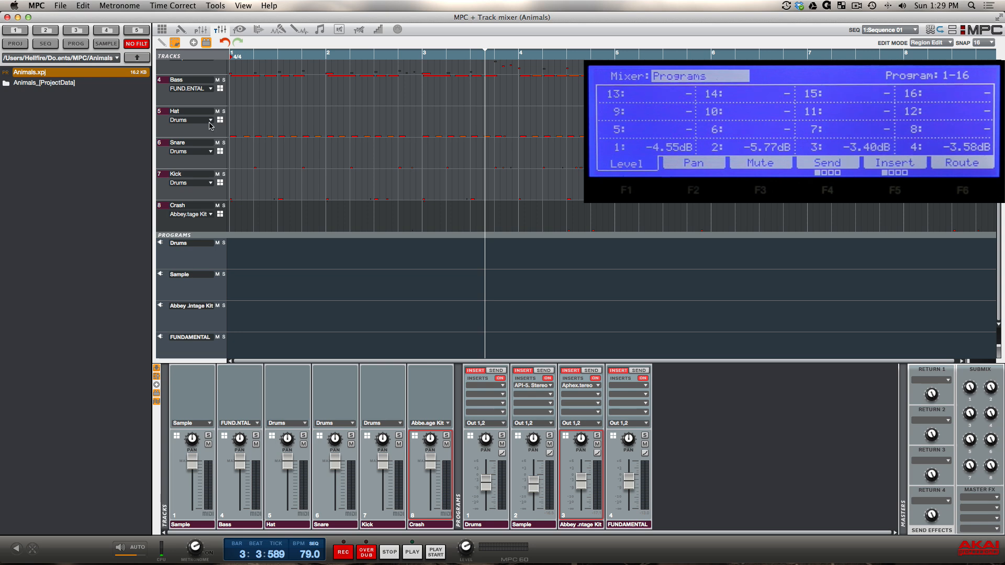
Select the Sample, Hat and Snare tracks in turn in the track list above the mixer
scroll(210, 126, up, 1)
click(209, 87)
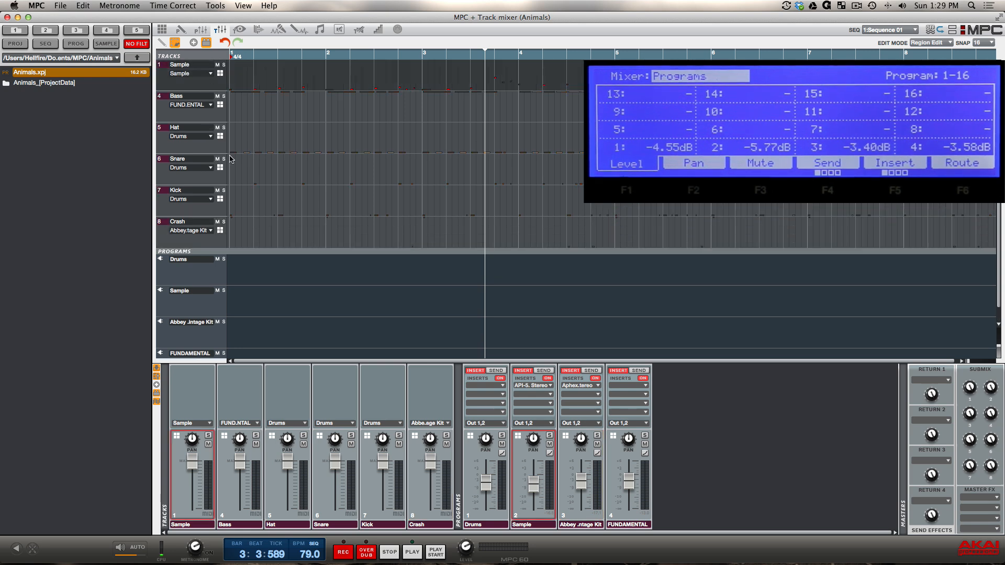
click(203, 152)
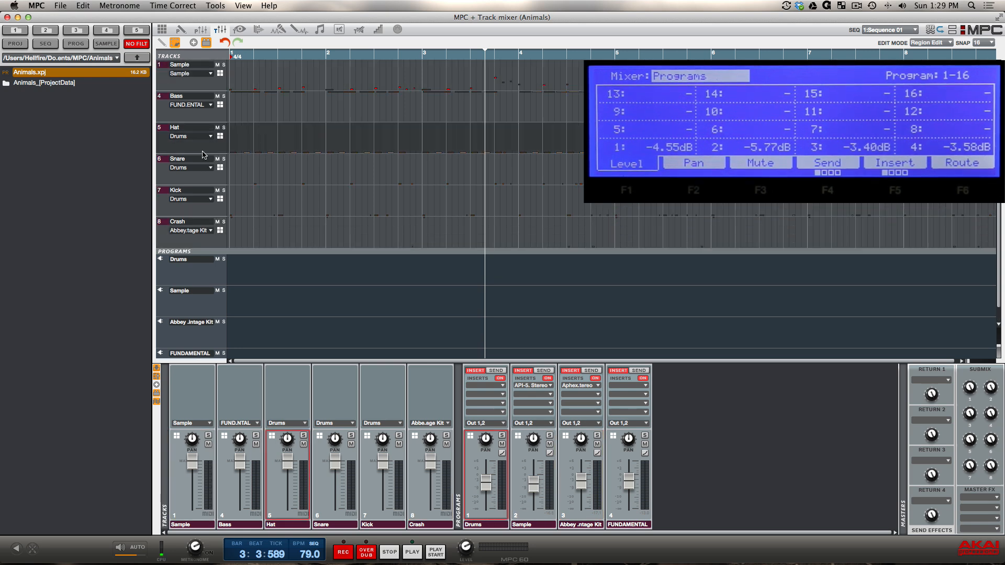
click(197, 181)
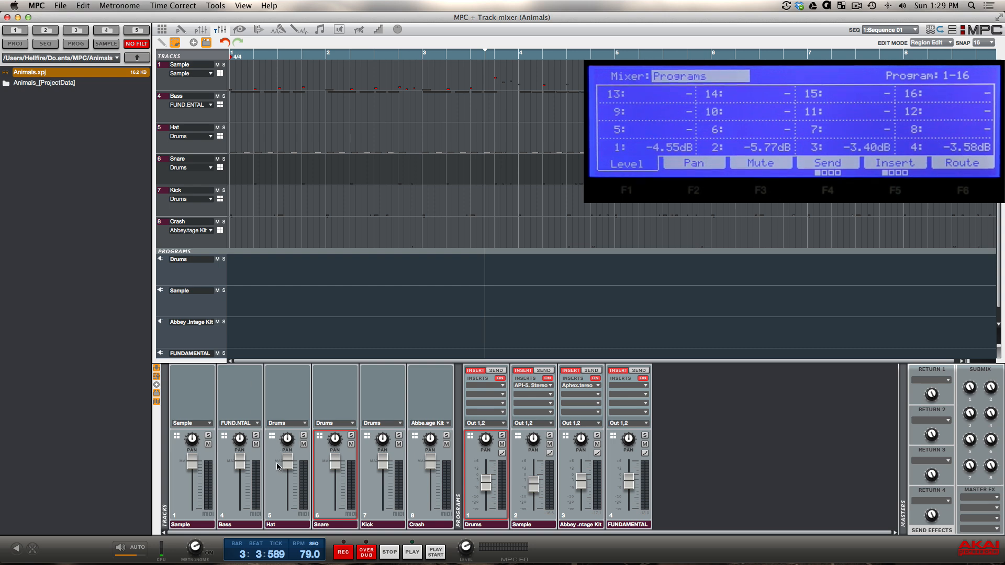
Look at the program choices of the Sample track and the output routing choices of the Drums program
click(209, 424)
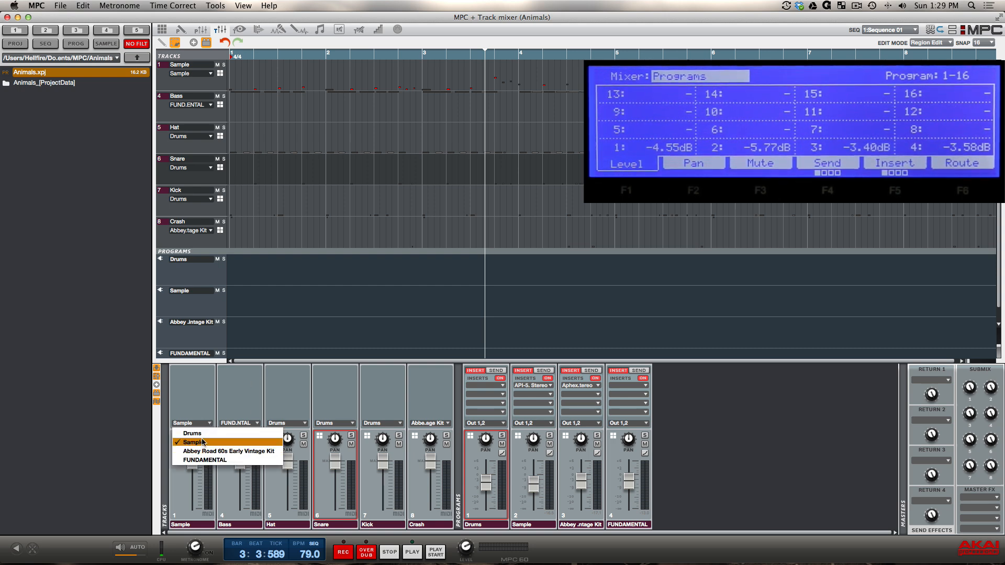
click(195, 404)
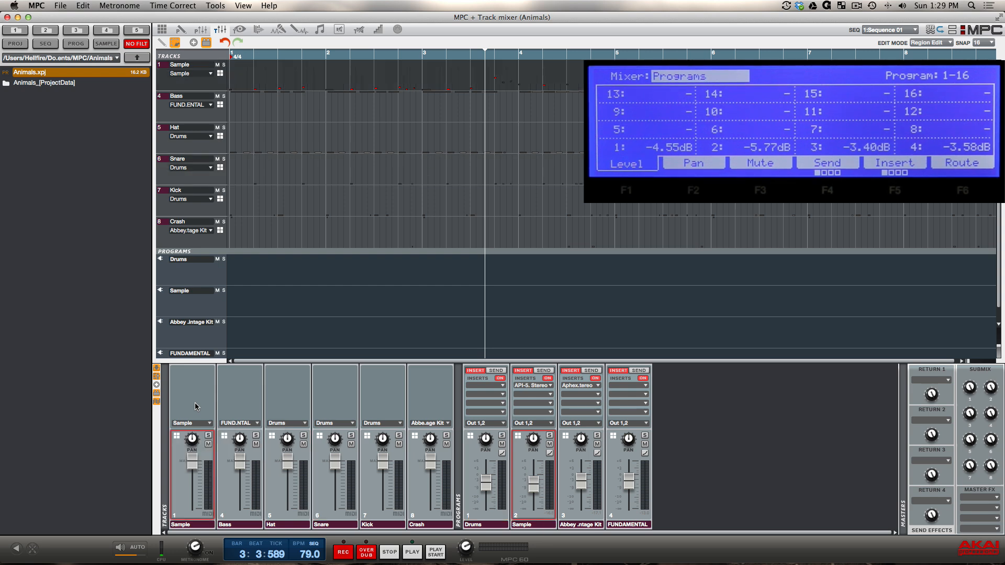
click(504, 424)
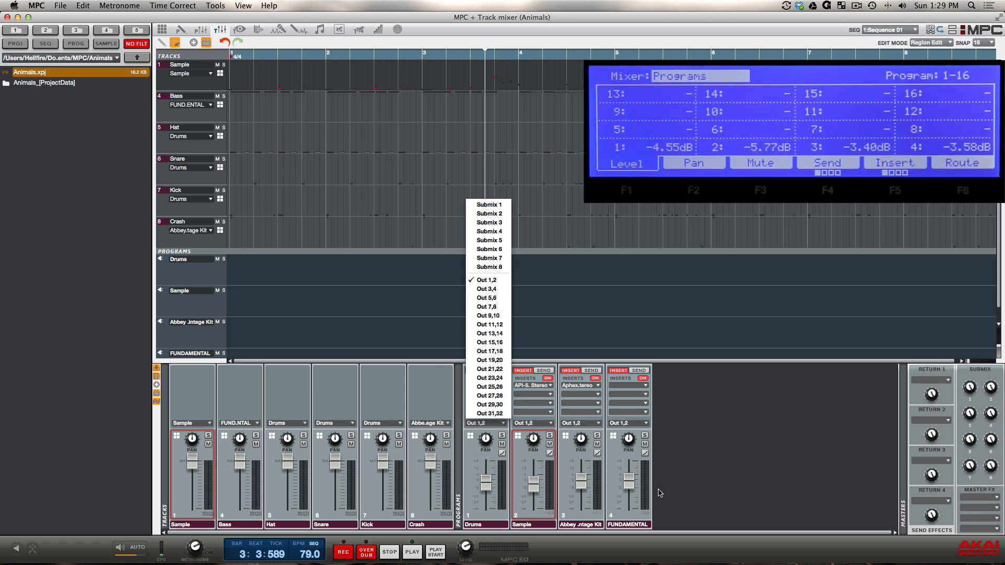
click(683, 456)
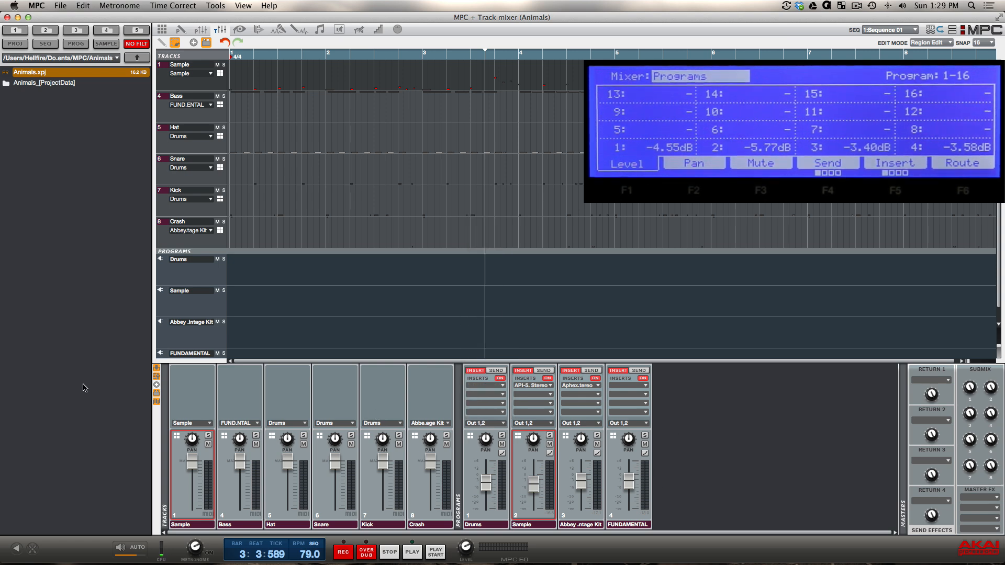
Hide and show again the masters, the tracks and the programs in the mixer, one group at a time
click(157, 370)
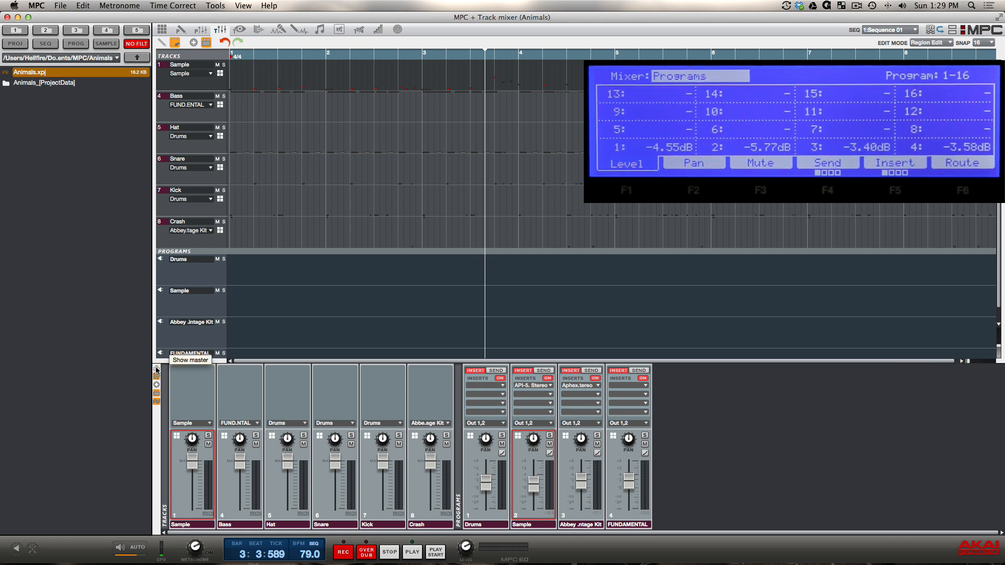
click(156, 370)
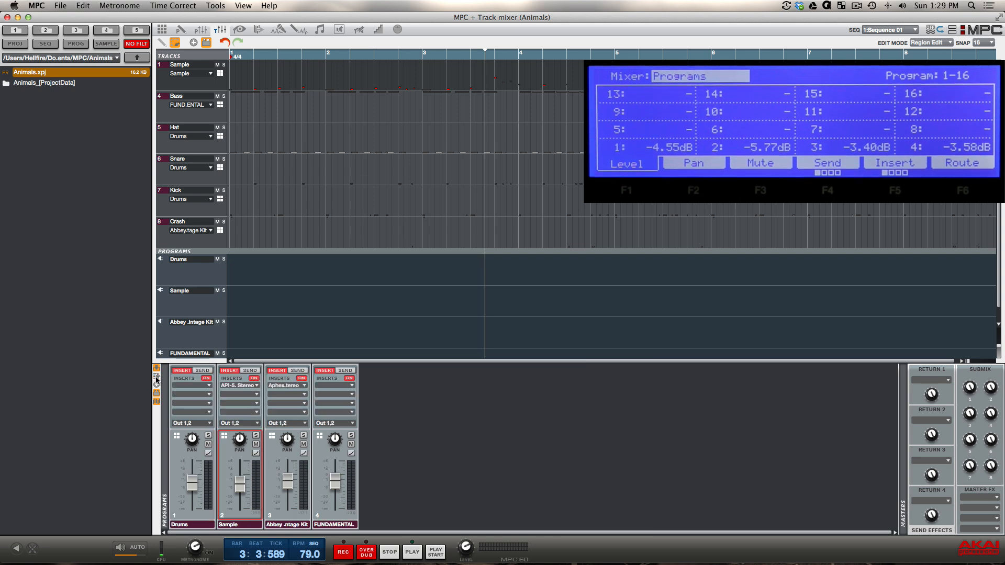
click(156, 381)
click(156, 396)
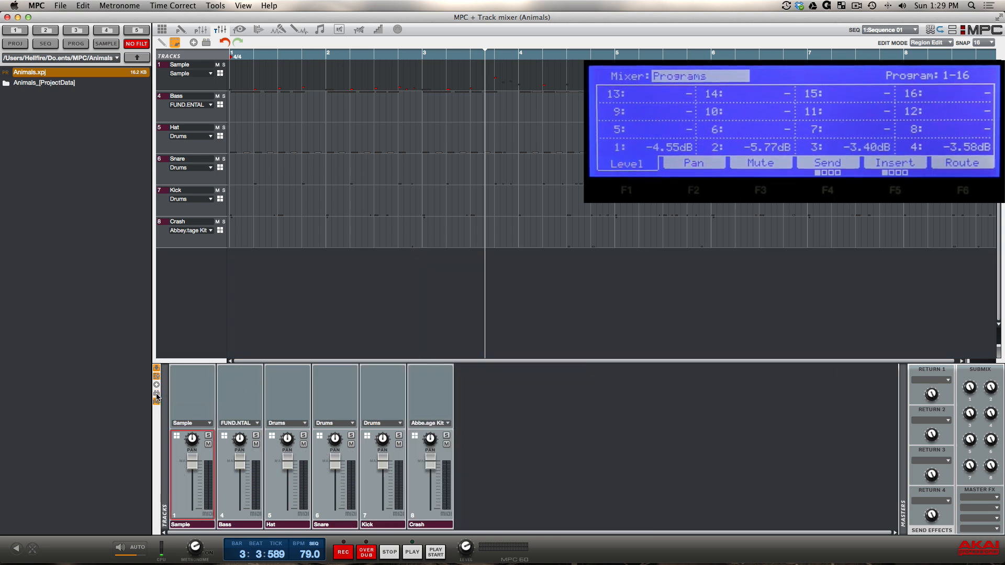
click(156, 396)
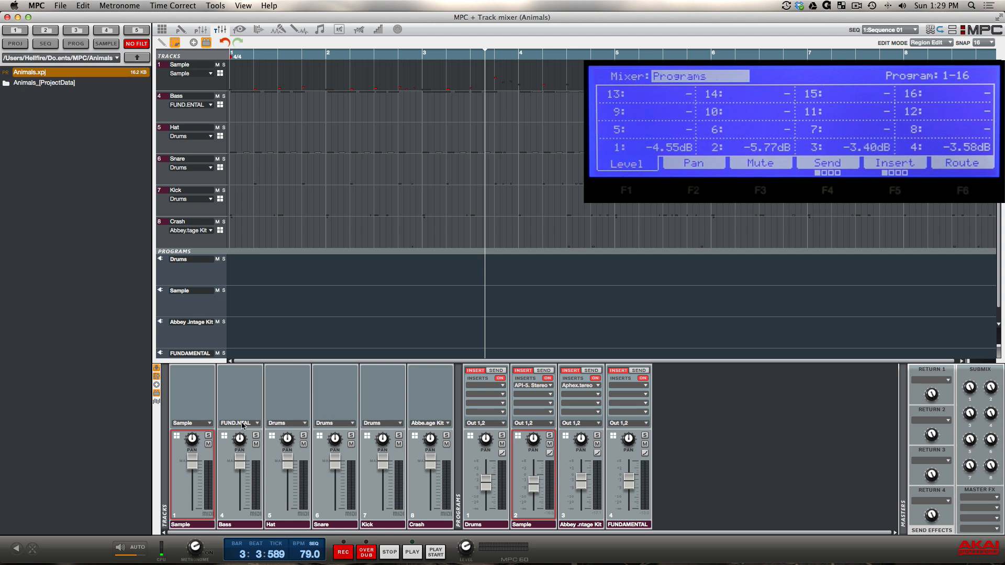
Show the unused tracks in the mixer, look through the channels up to track 128, and hide the unused tracks again
click(157, 387)
scroll(463, 431, right, 15)
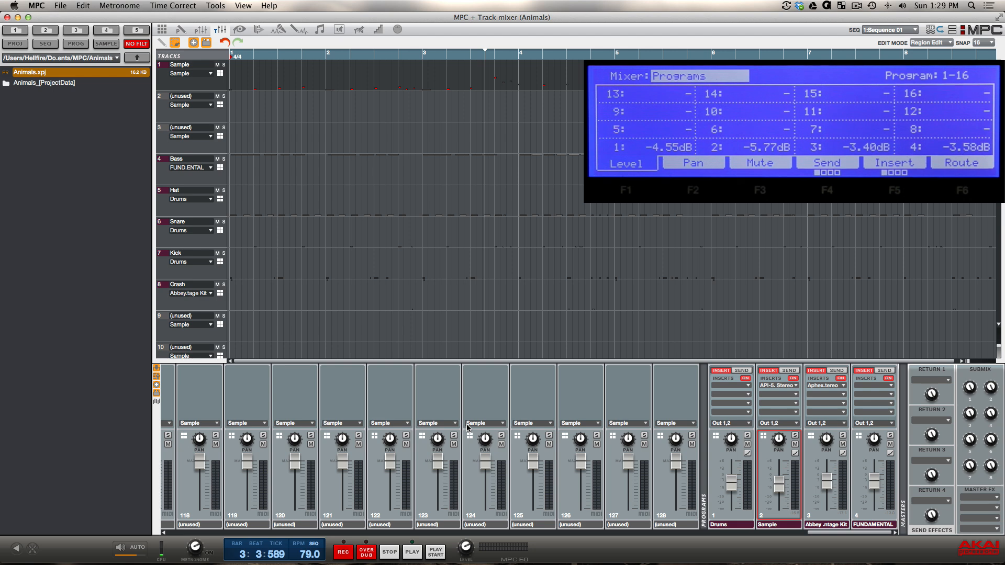
scroll(468, 426, left, 15)
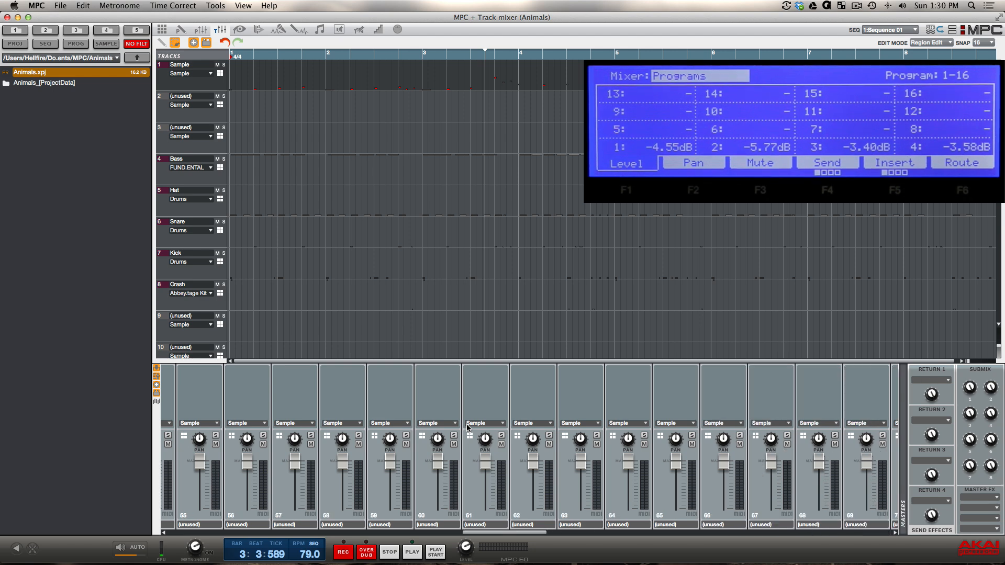
click(157, 387)
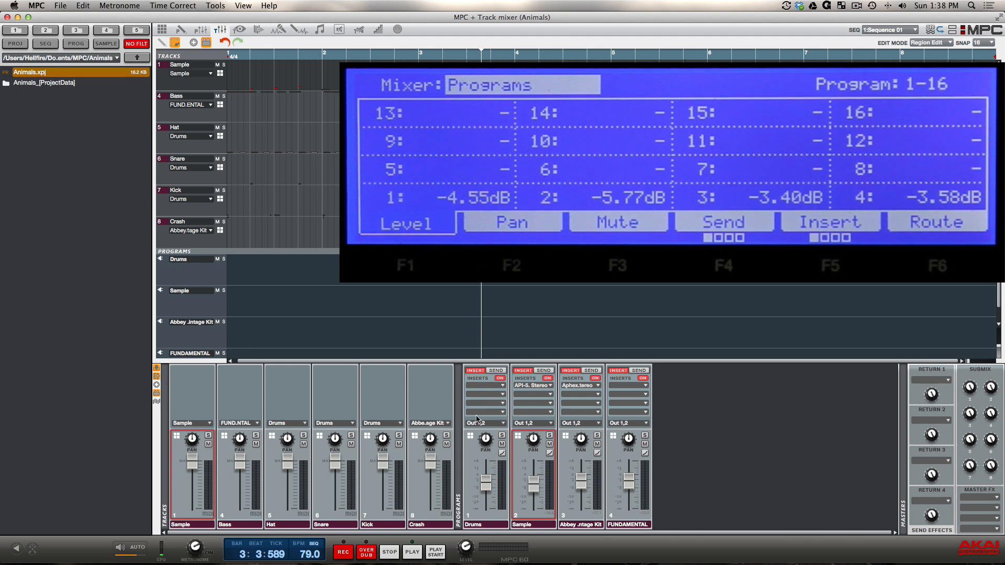
Open the main mode, followed by program edit, and select the Effects section of the Sample program
mouse_move(478, 461)
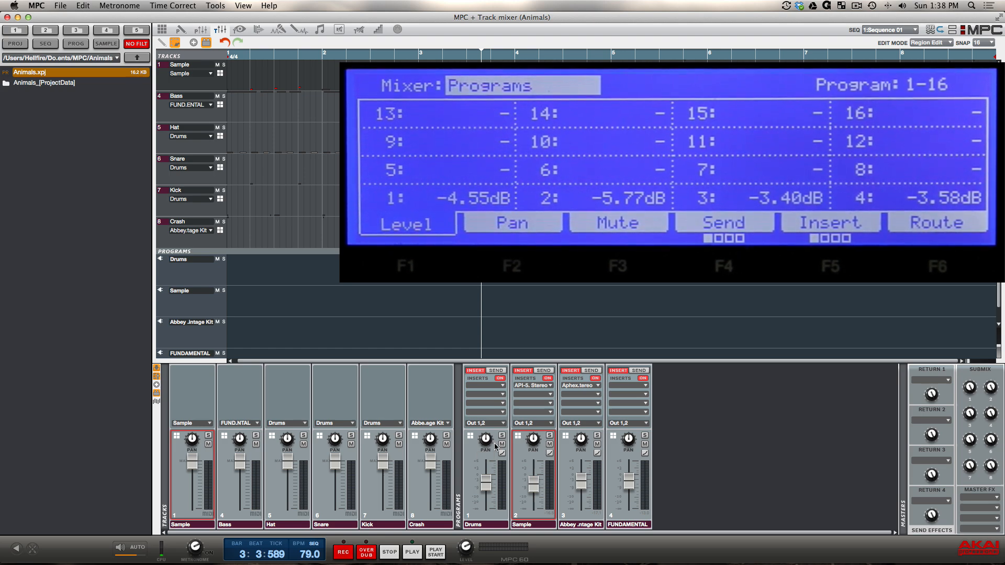
key(super+1)
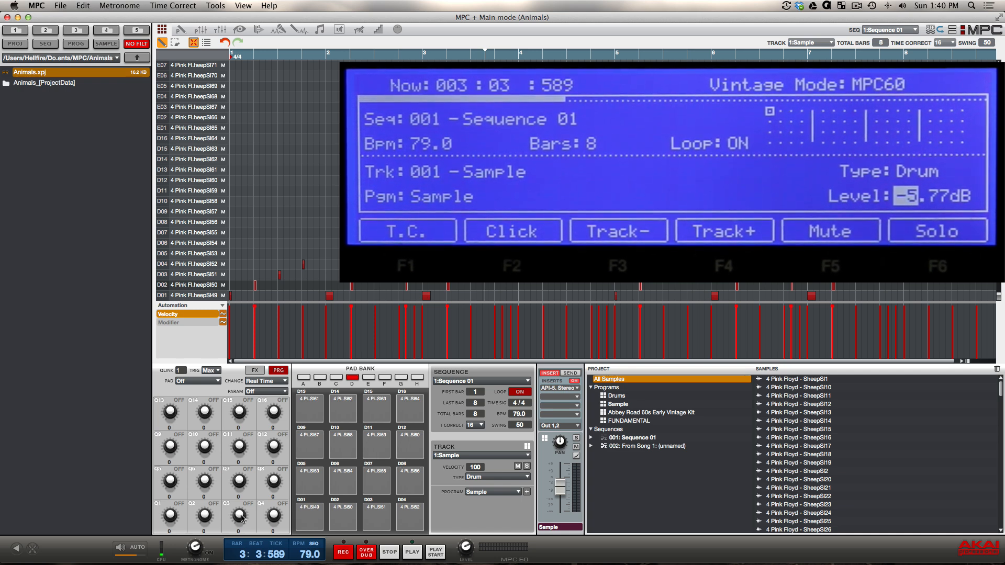
key(super+2)
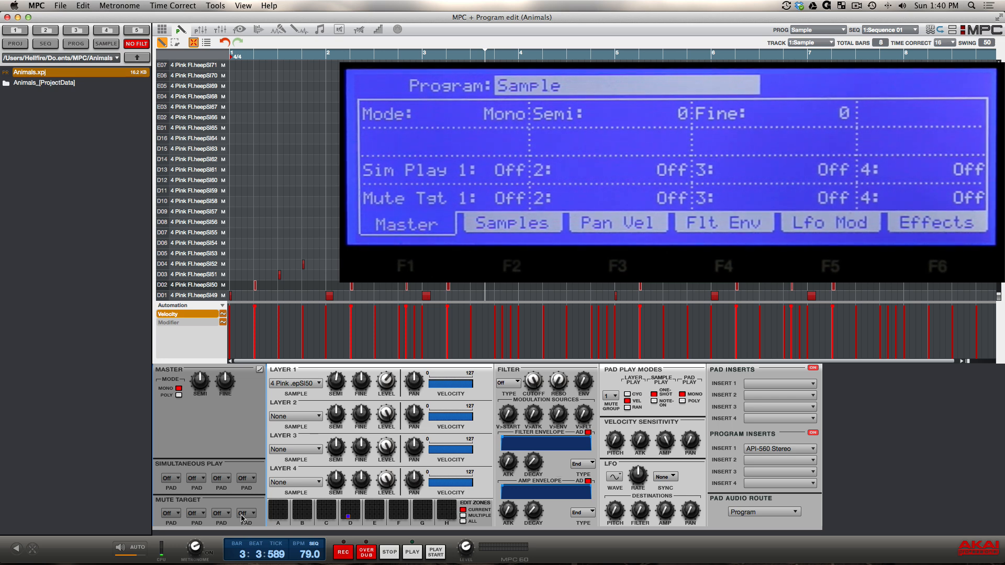
key(F6)
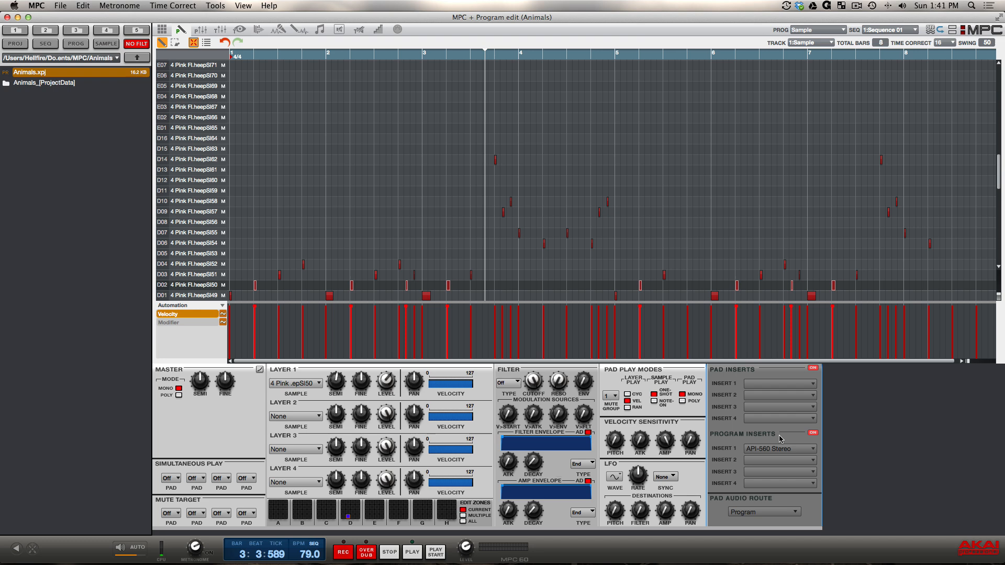
View the pad mixer for the Sample program and return to the main mode
key(F3)
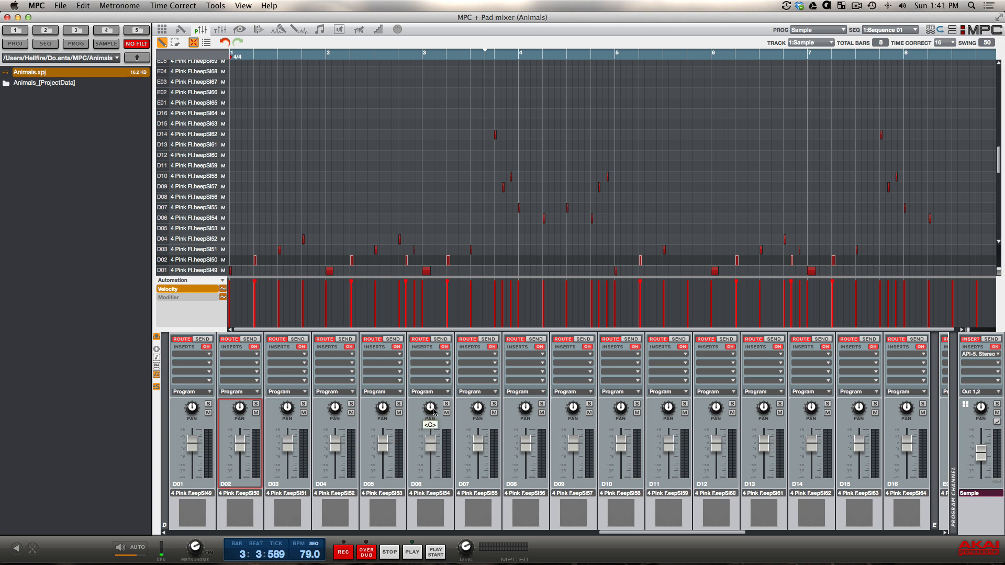
mouse_move(188, 457)
key(super+1)
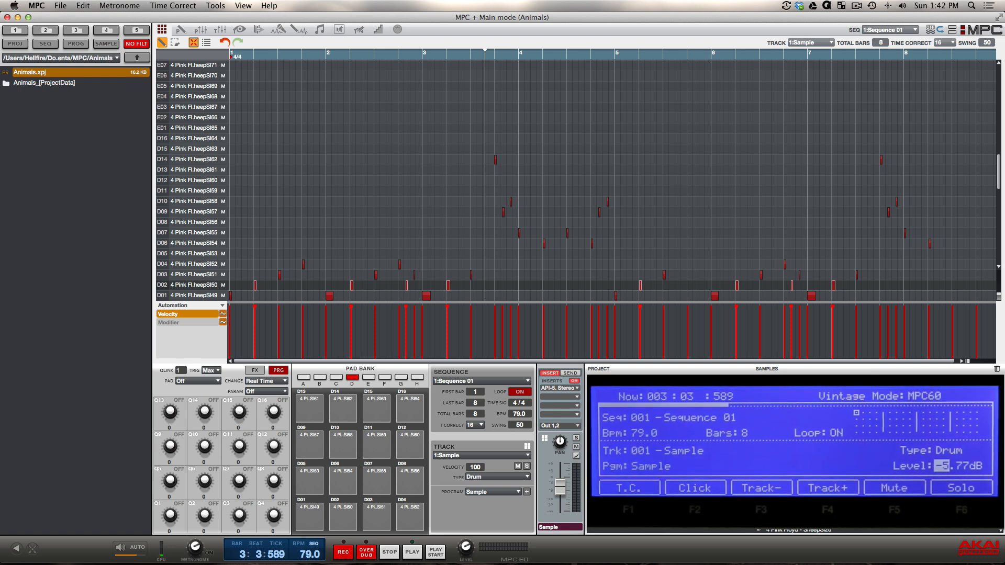
key(super+Tab)
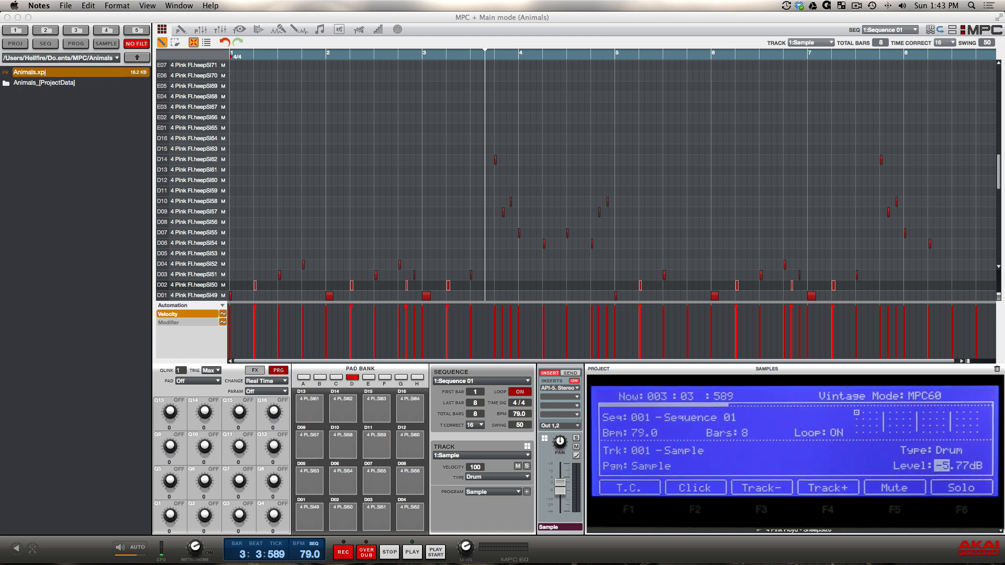
click(576, 457)
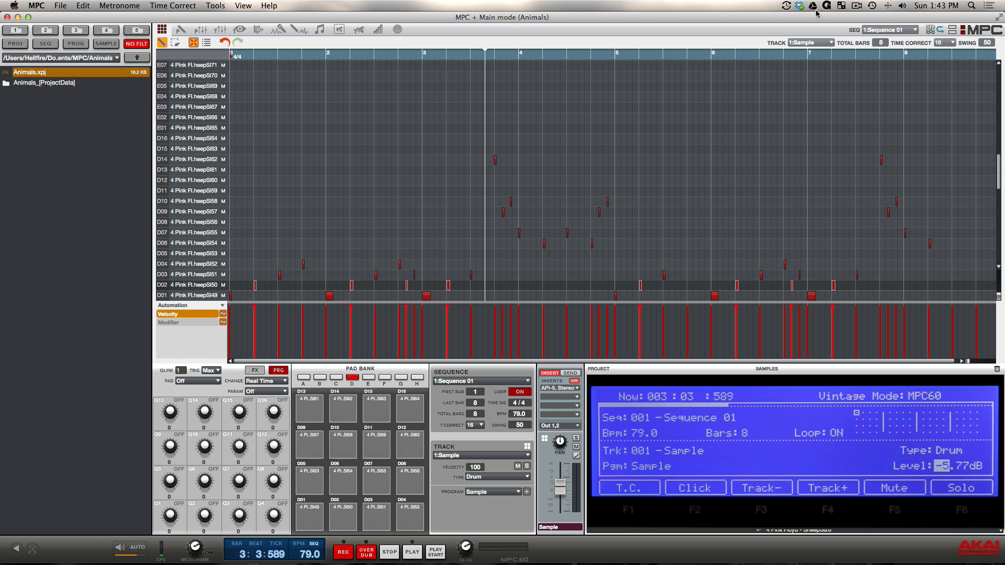
Cycle global automation to Write and back to off
click(930, 30)
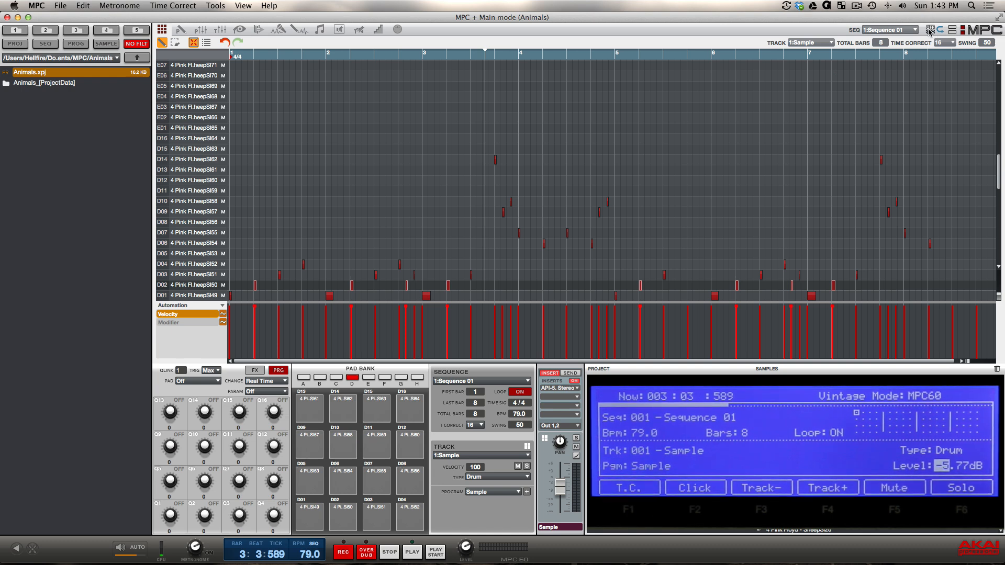
click(930, 30)
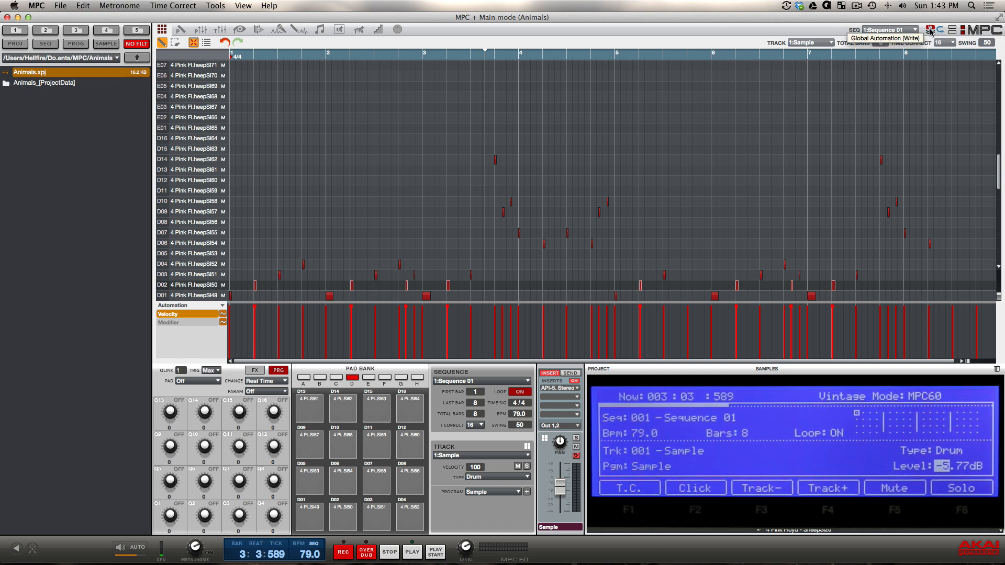
click(930, 30)
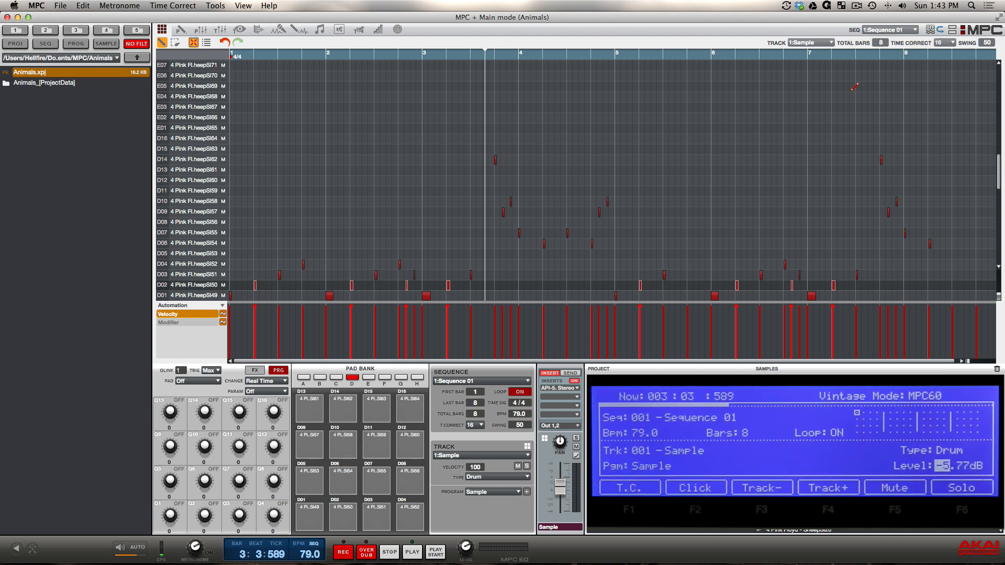
In the track mixer, cycle global automation to Write and back to off, then toggle the Drums program channel's automation
click(225, 31)
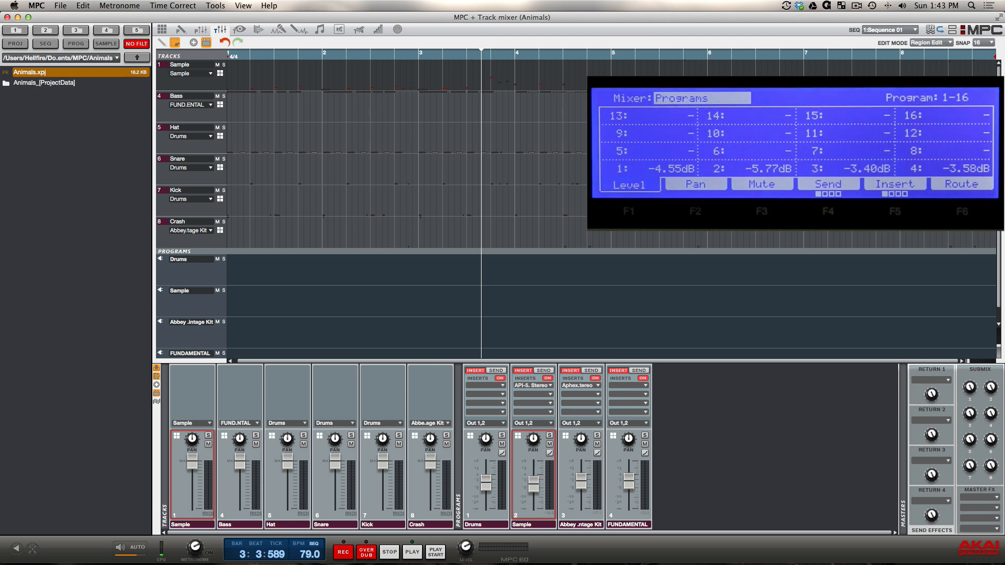
click(929, 32)
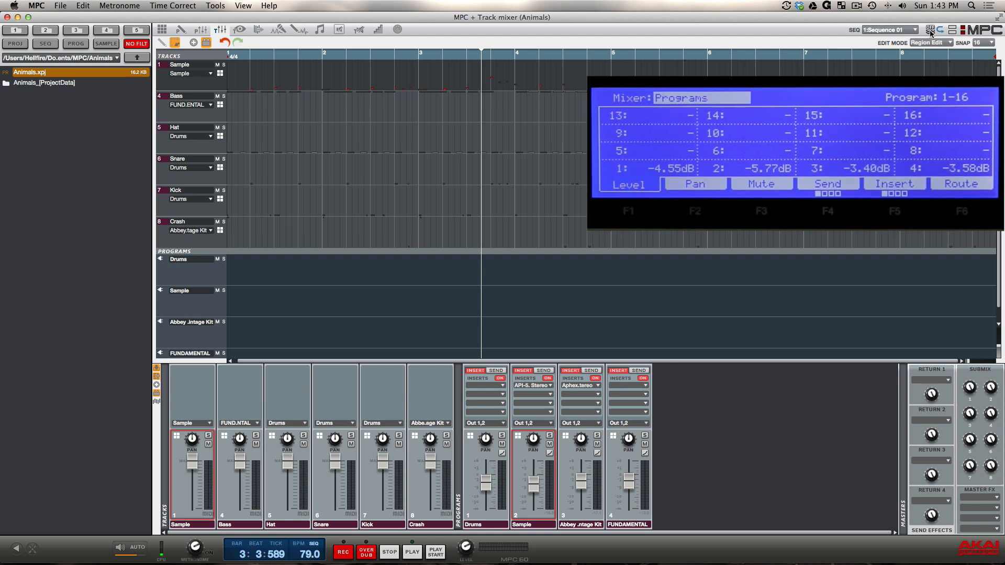
click(931, 33)
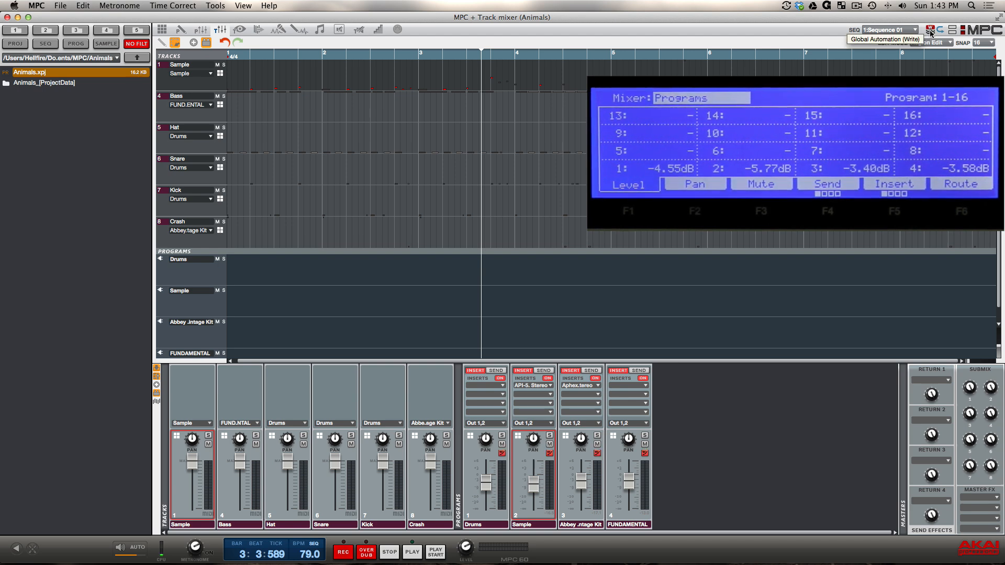
click(930, 33)
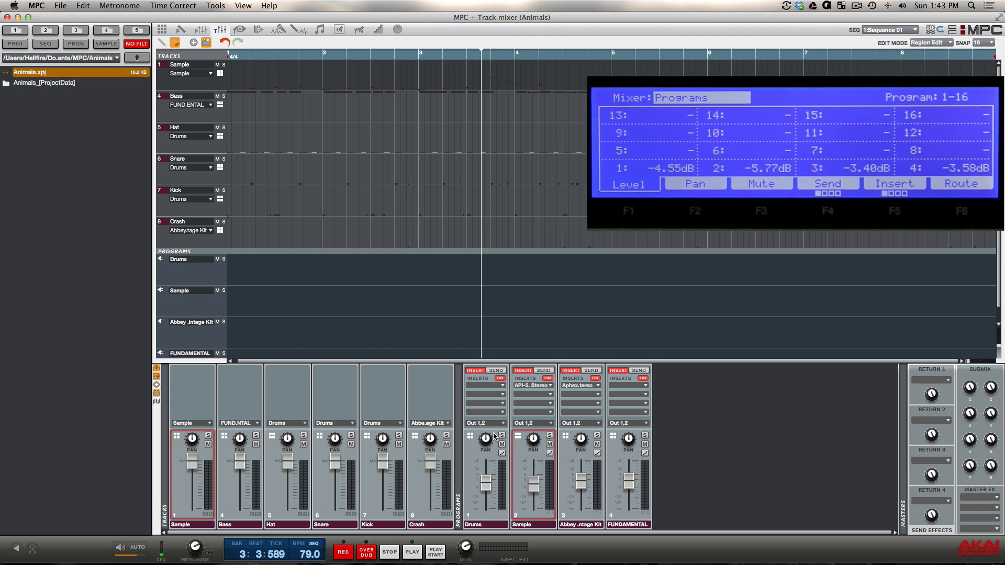
click(502, 454)
click(502, 453)
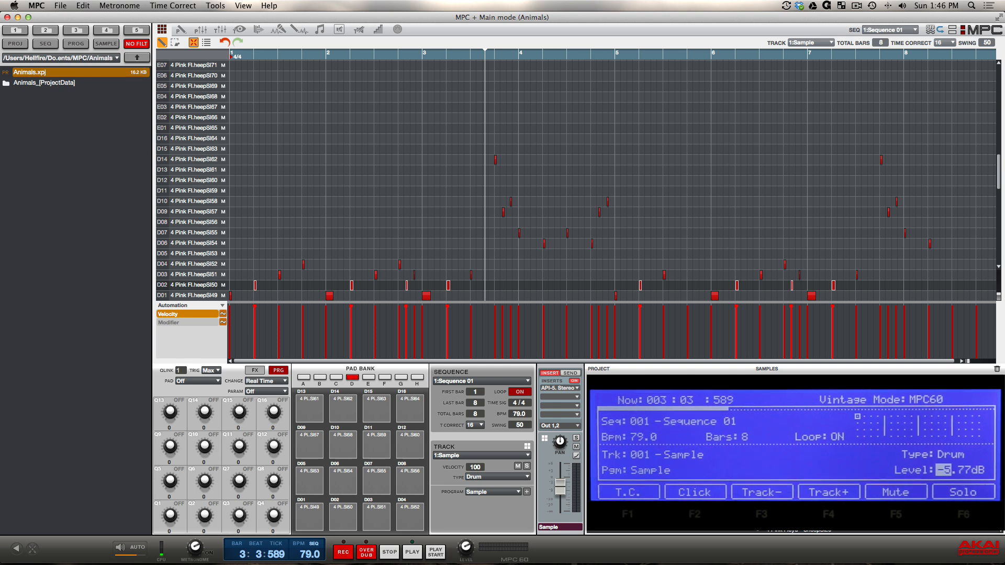
Open the Sample program's API-560 Stereo insert, record automation of its output and bands during playback, and close the plug-in
click(557, 389)
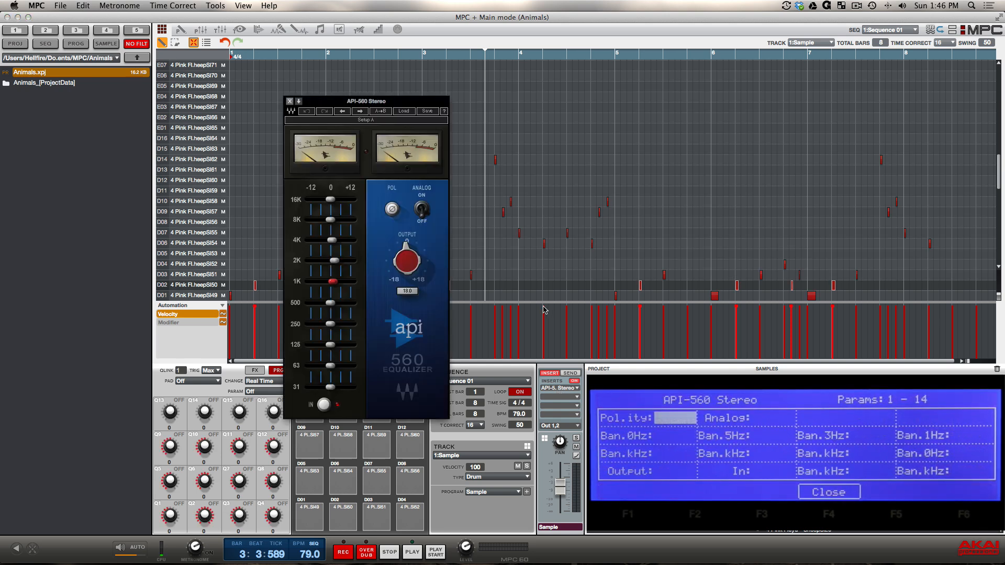
drag(389, 101, 538, 37)
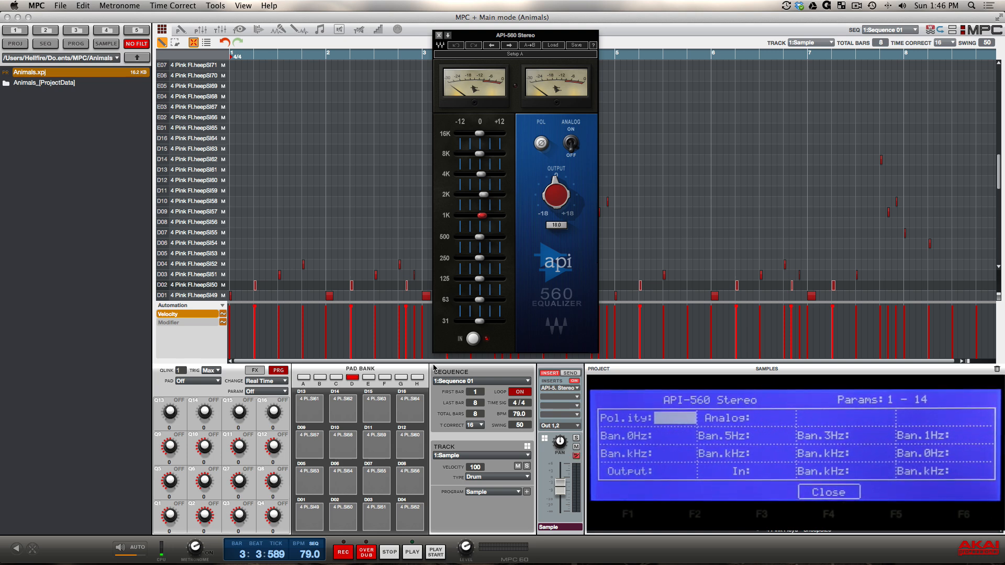
key(space)
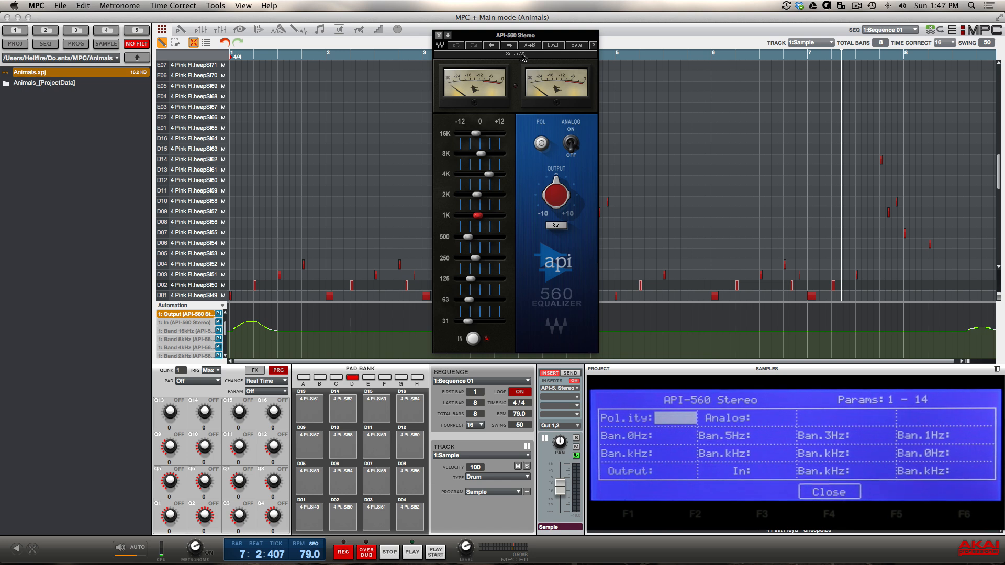
drag(528, 37, 570, 19)
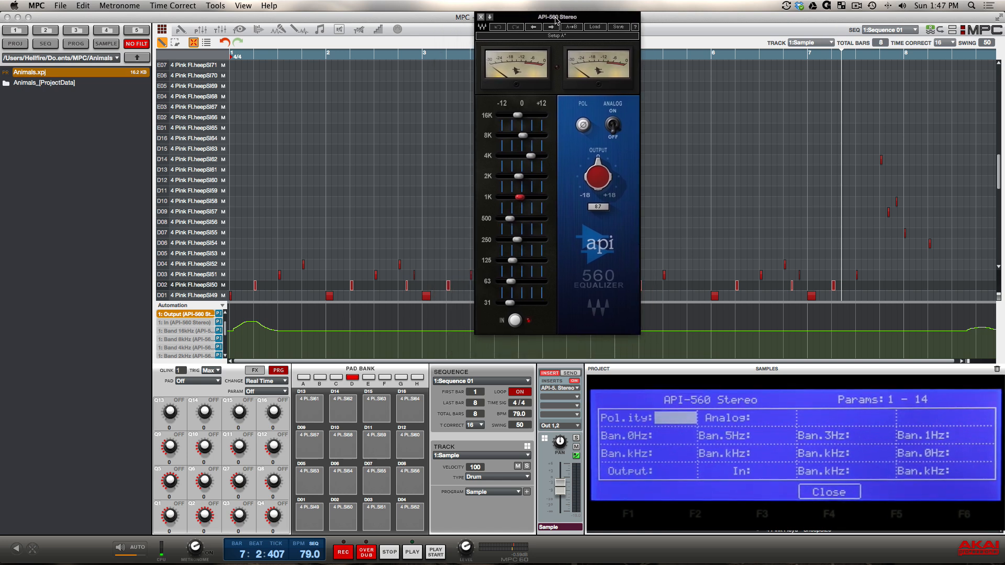
click(481, 16)
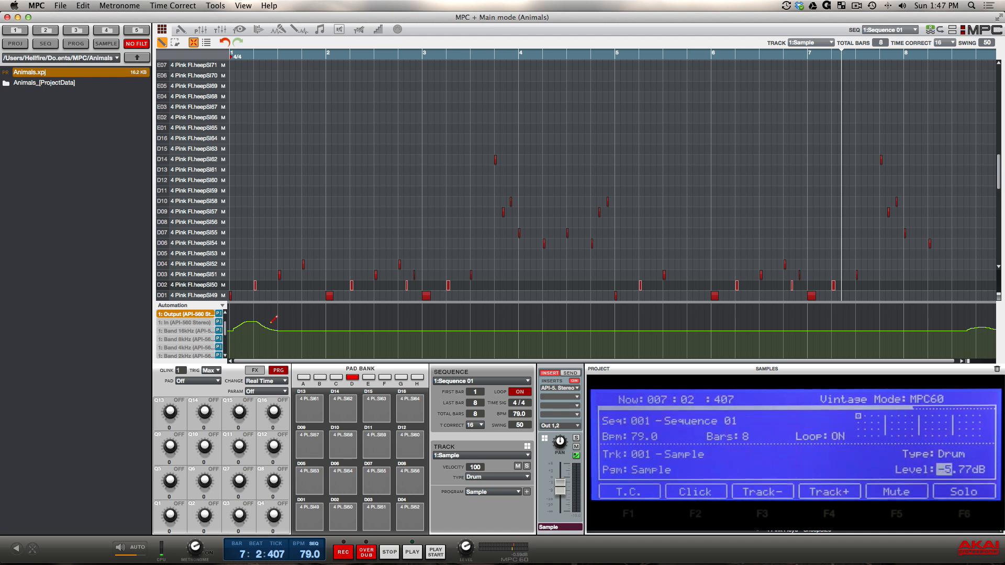
Draw a rising and falling Output (API-560 Stereo) automation curve from about bar 3 to bar 5
click(176, 44)
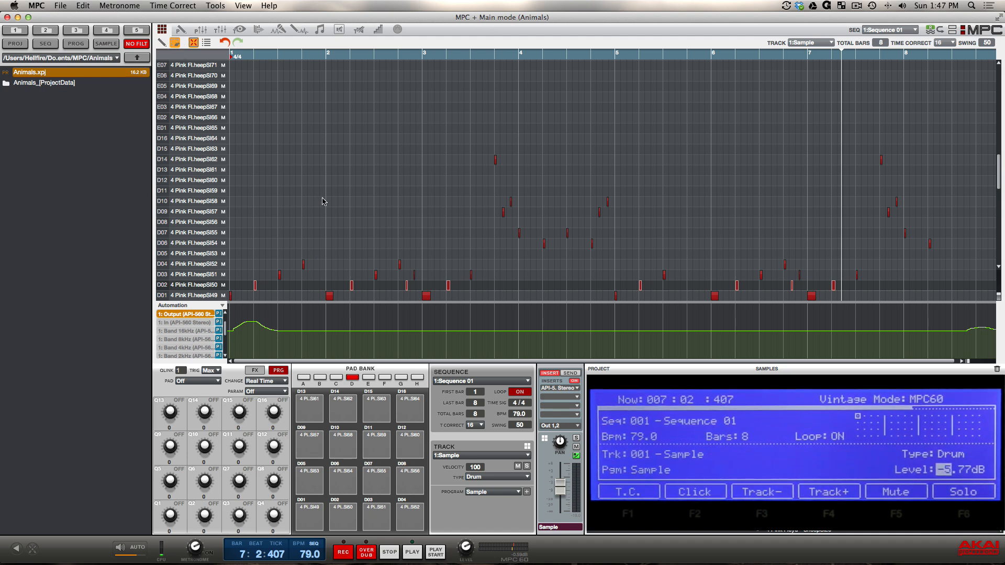
click(162, 44)
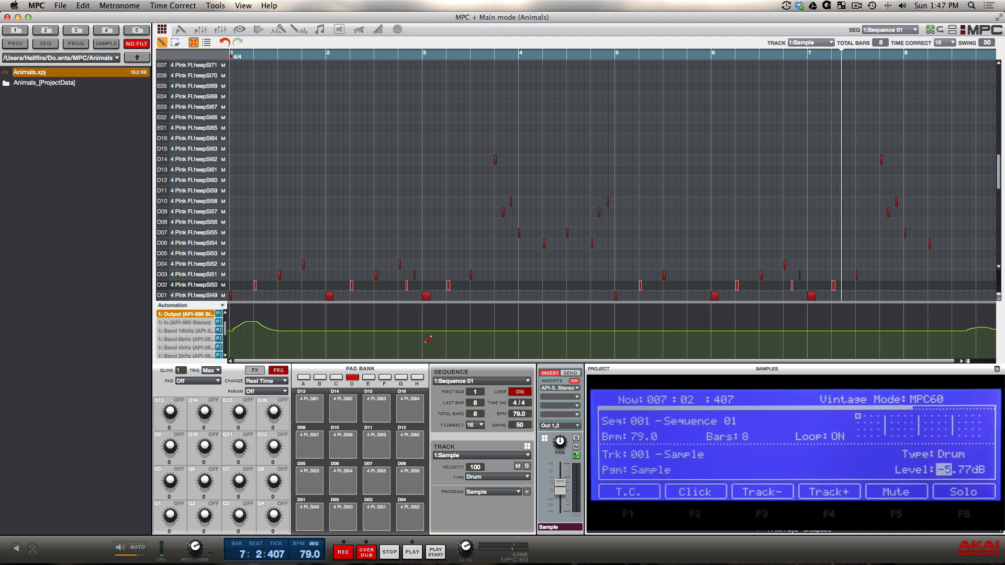
mouse_move(418, 329)
mouse_down()
mouse_move(457, 313)
mouse_move(512, 340)
mouse_move(628, 334)
mouse_up()
Select all the Output (API-560 Stereo) automation points across the sequence and delete them
click(176, 43)
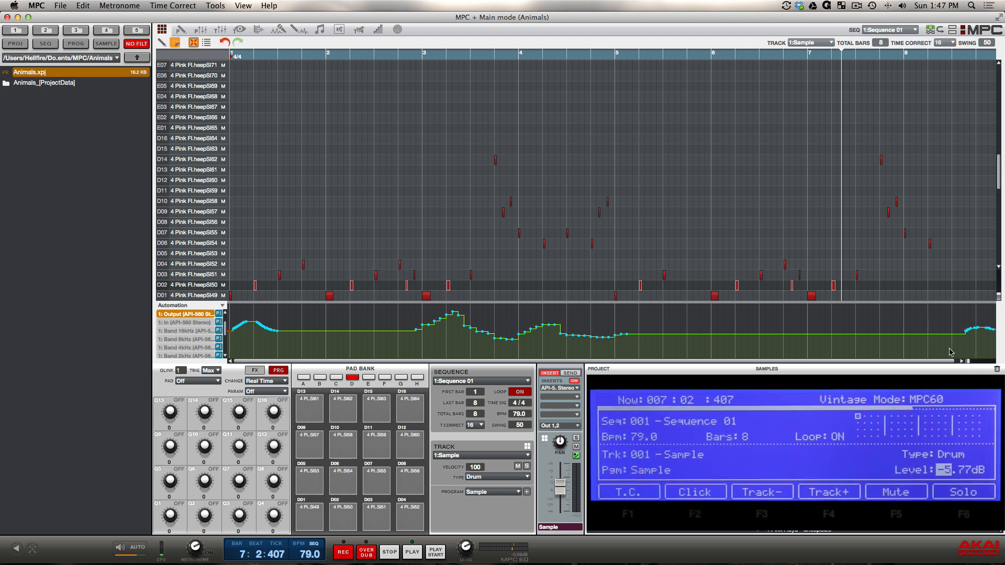
drag(231, 315, 998, 321)
key(super+z)
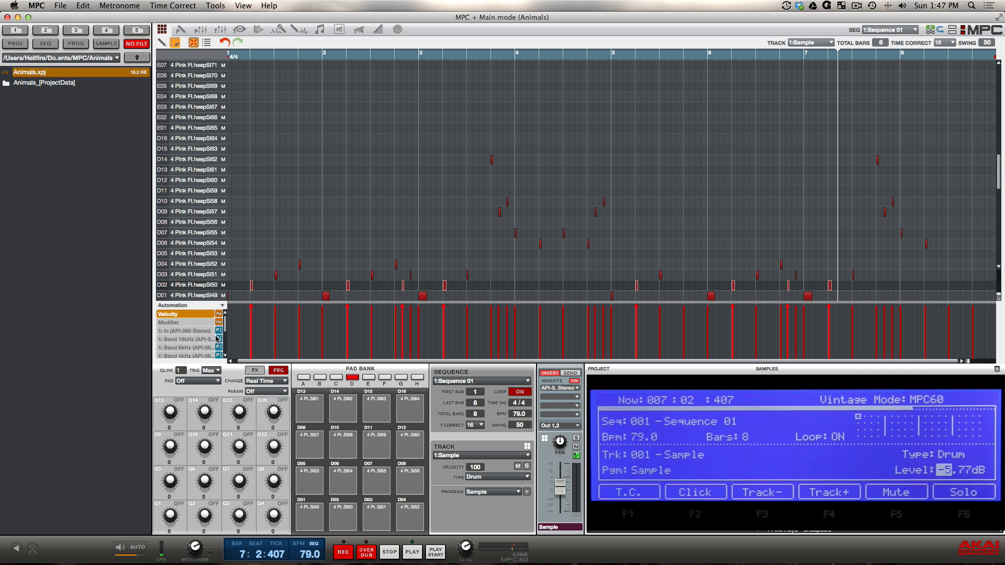
Look through the automation lanes available for the API-560 Stereo bands and return to the start of the list
scroll(219, 343, down, 2)
scroll(219, 343, down, 4)
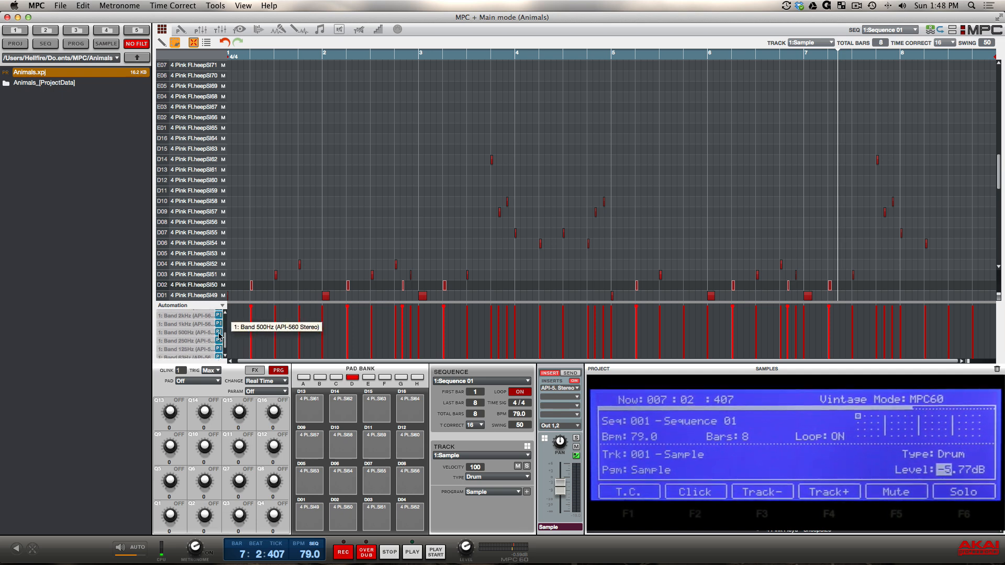
scroll(219, 339, up, 1)
scroll(220, 343, up, 6)
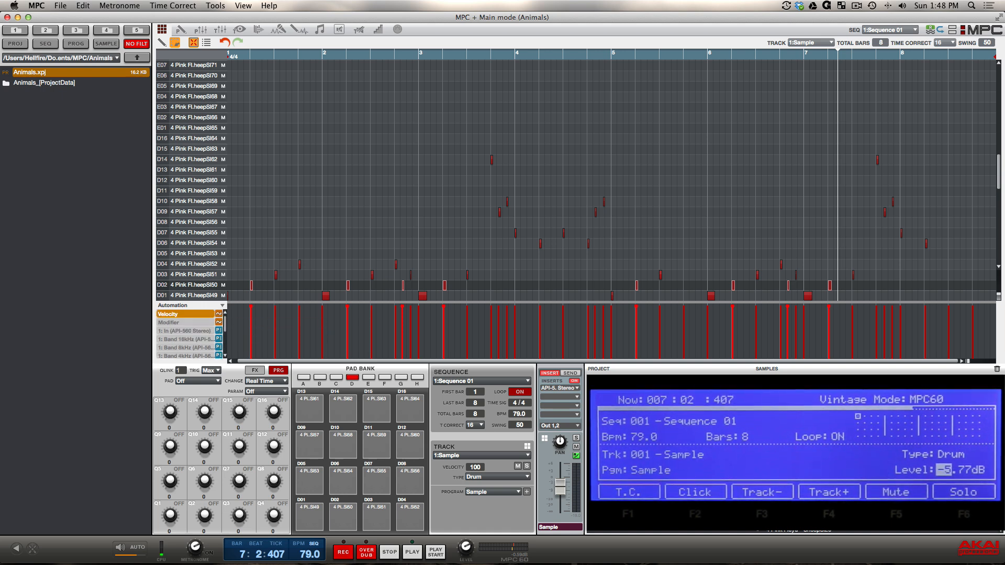
Examine which automation parameters can be added for the track, the Sample program with its API-560 Stereo insert, and pad D02
key(super+Tab)
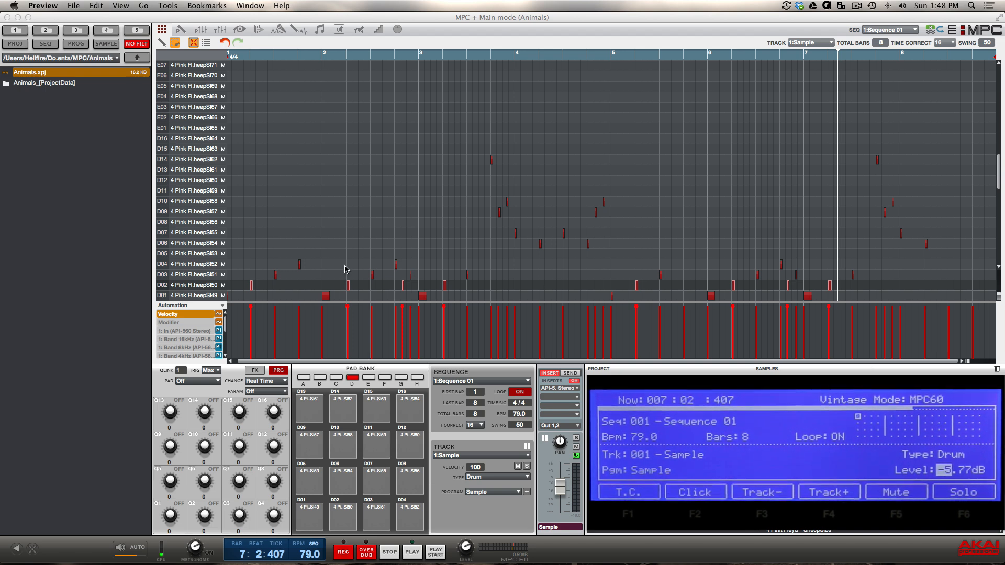
click(222, 307)
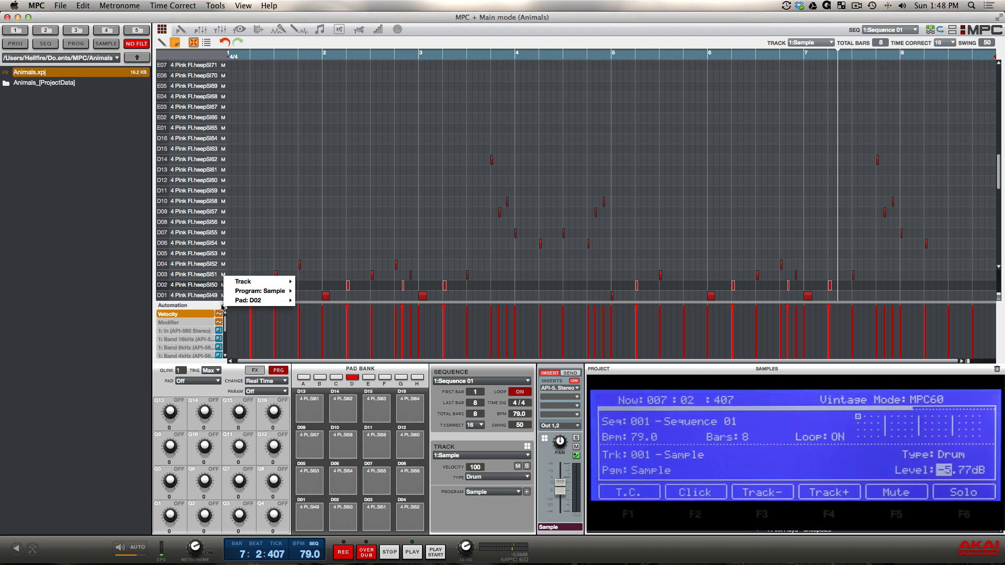
mouse_move(245, 285)
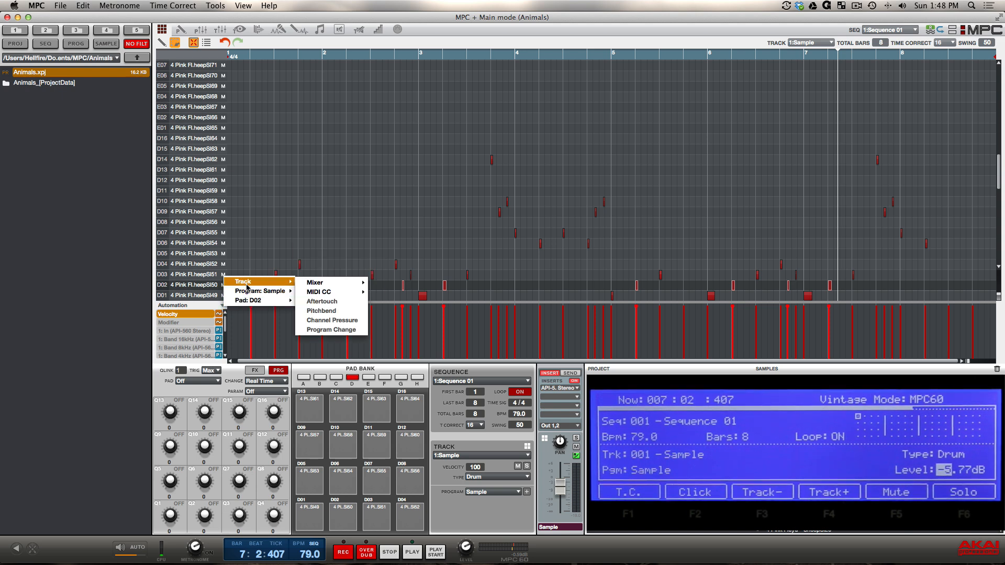
mouse_move(345, 282)
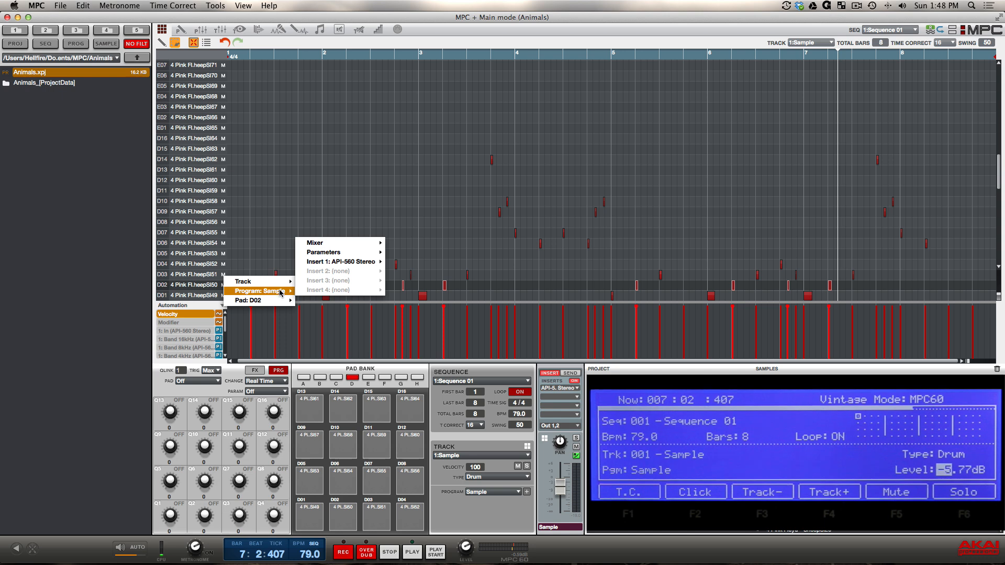
mouse_move(363, 266)
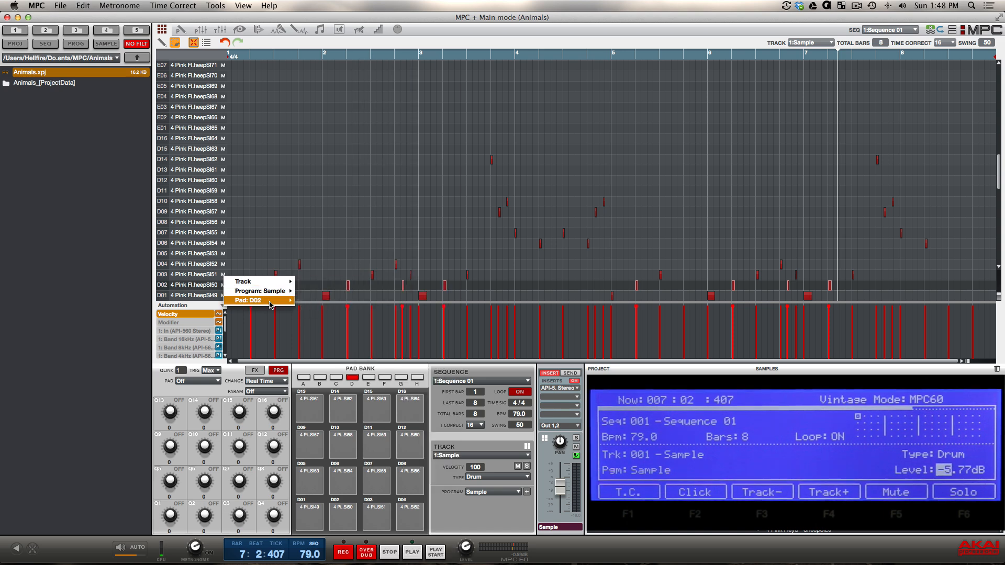
click(222, 306)
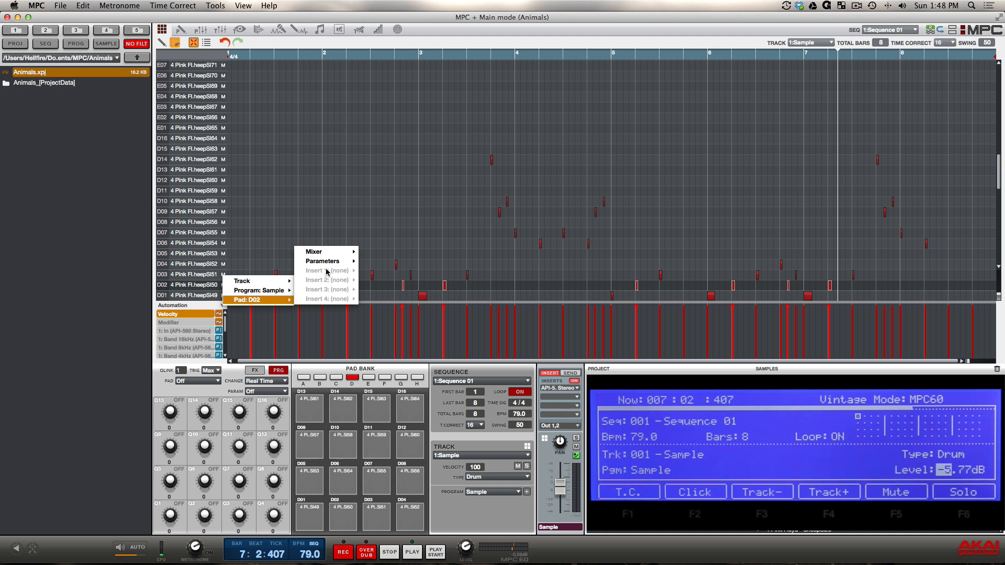
mouse_move(331, 264)
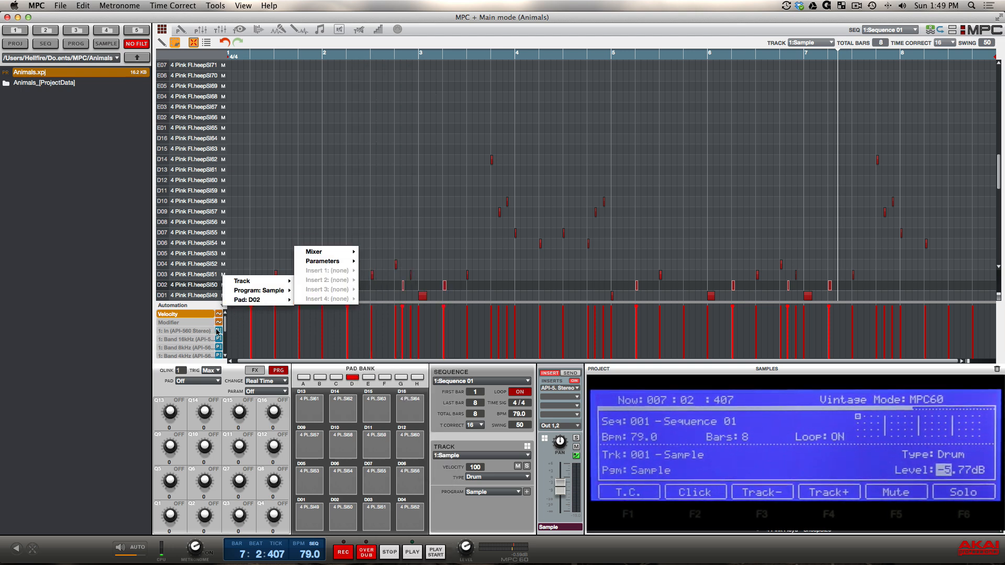
click(92, 345)
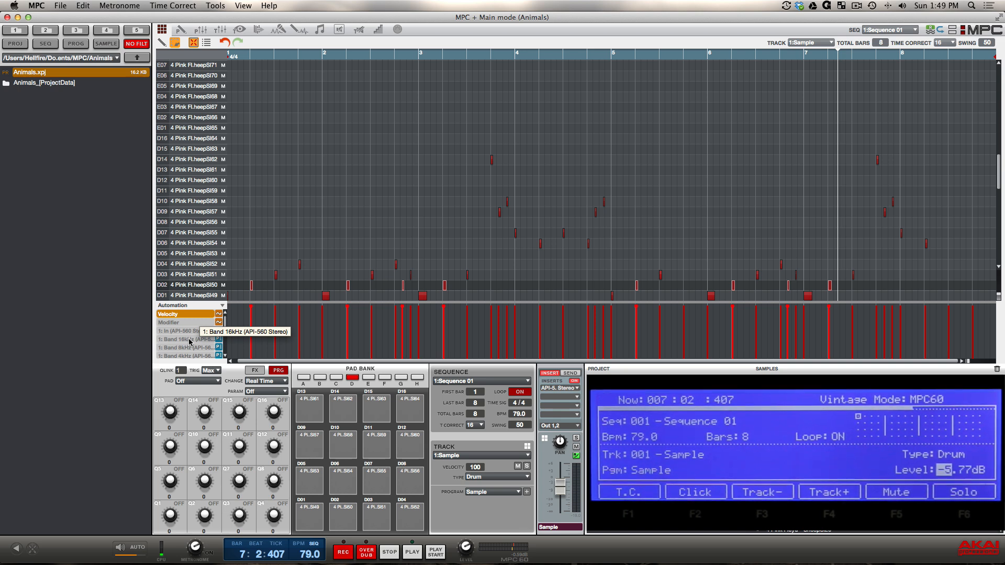
Show the Band 16kHz (API-560 Stereo) automation lane and look through the program automation events in the list view
click(190, 342)
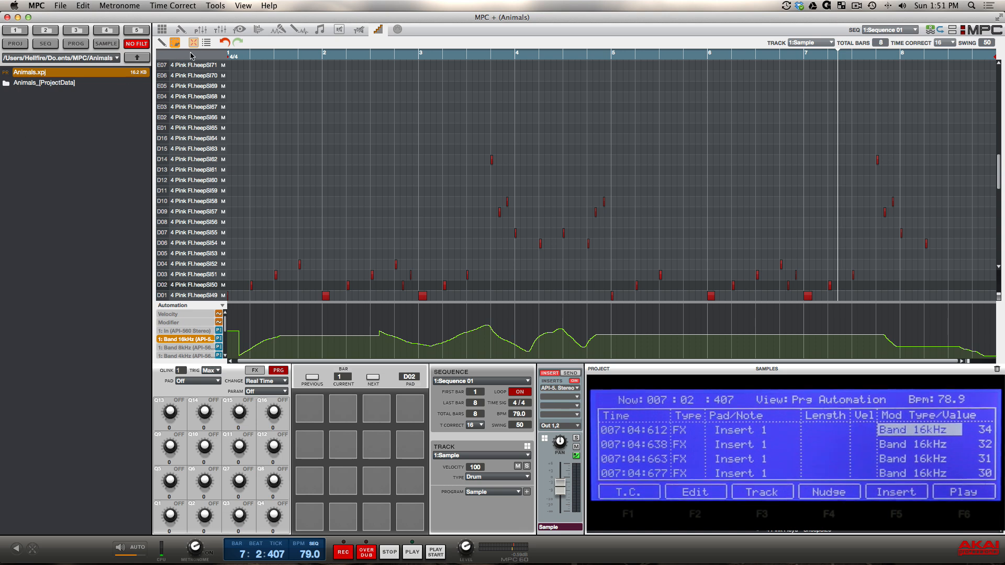
click(207, 43)
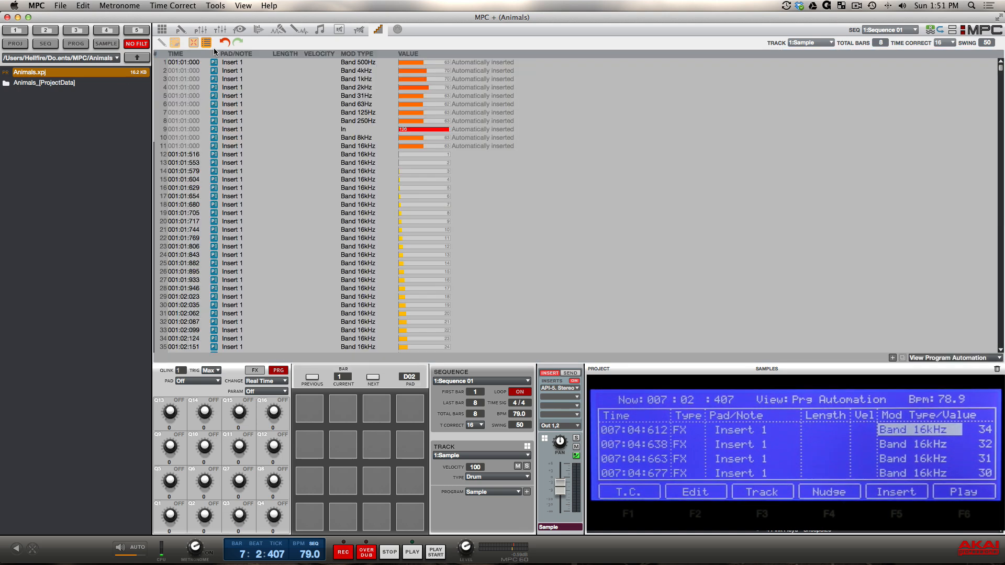
scroll(393, 94, down, 15)
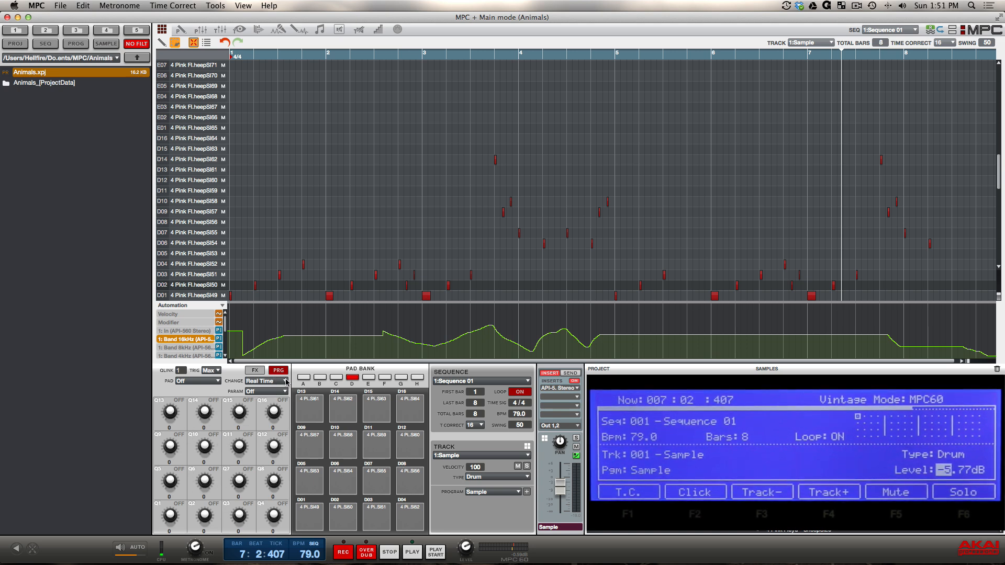
Assign pad D01 to Q-Link 1 in program control
click(218, 381)
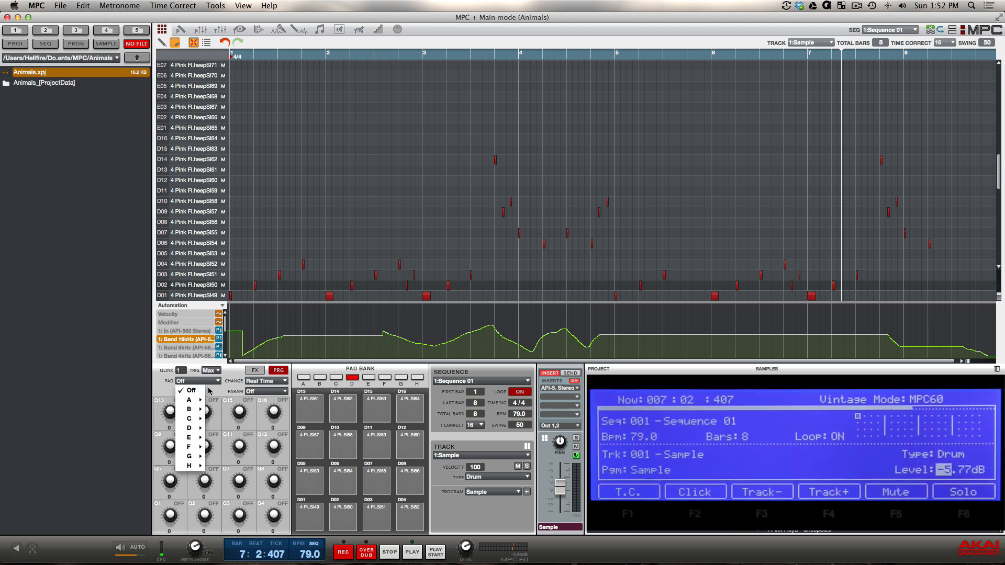
mouse_move(196, 427)
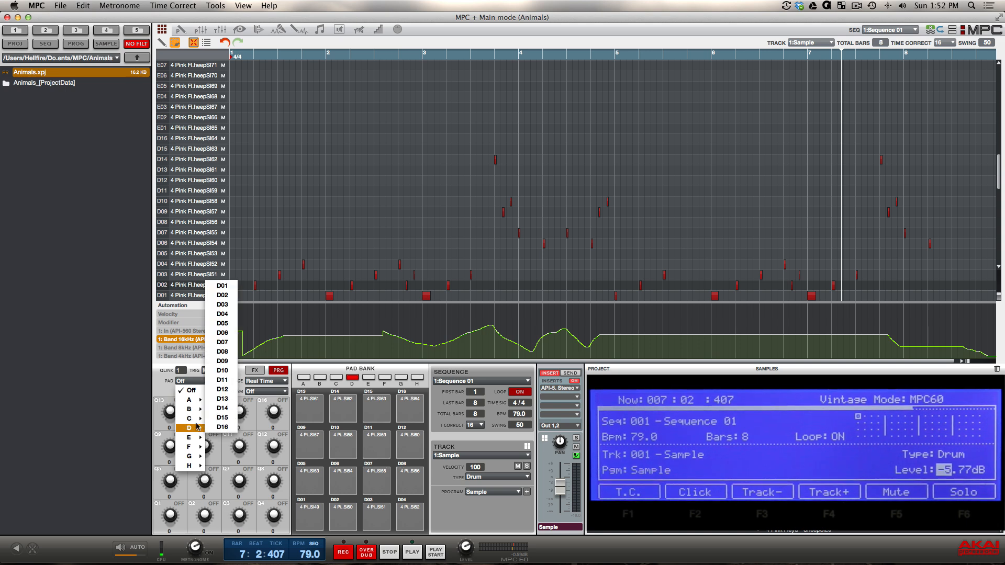
click(223, 285)
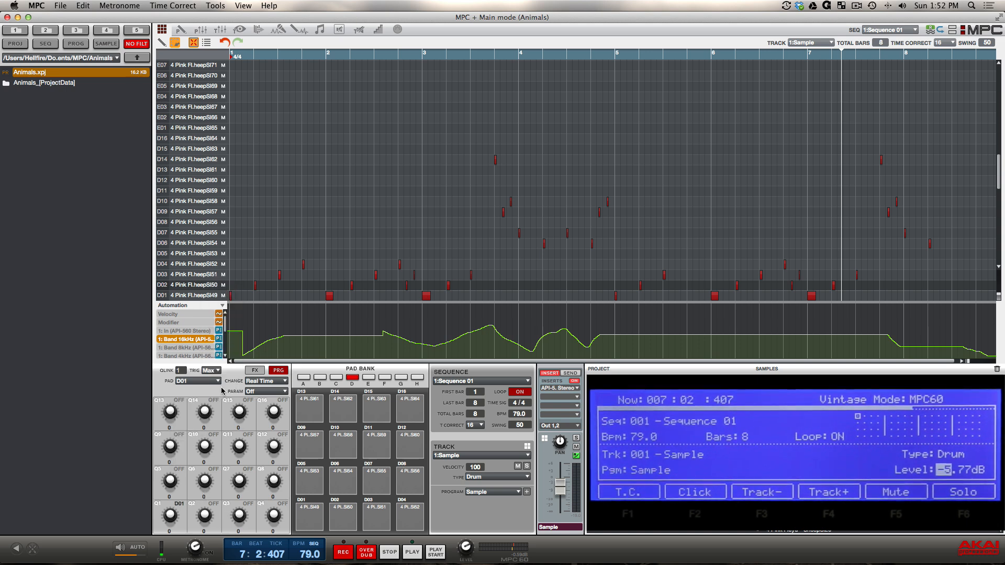
Look through the parameters offered for Q-Link 1, leave it set to Off, and switch the Q-Links to FX control
click(285, 392)
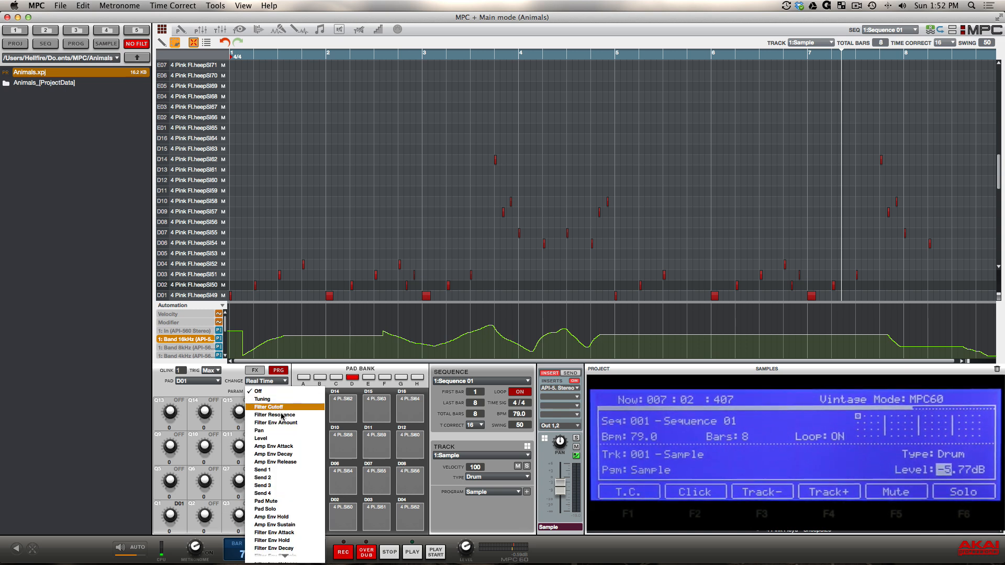
scroll(281, 504, down, 8)
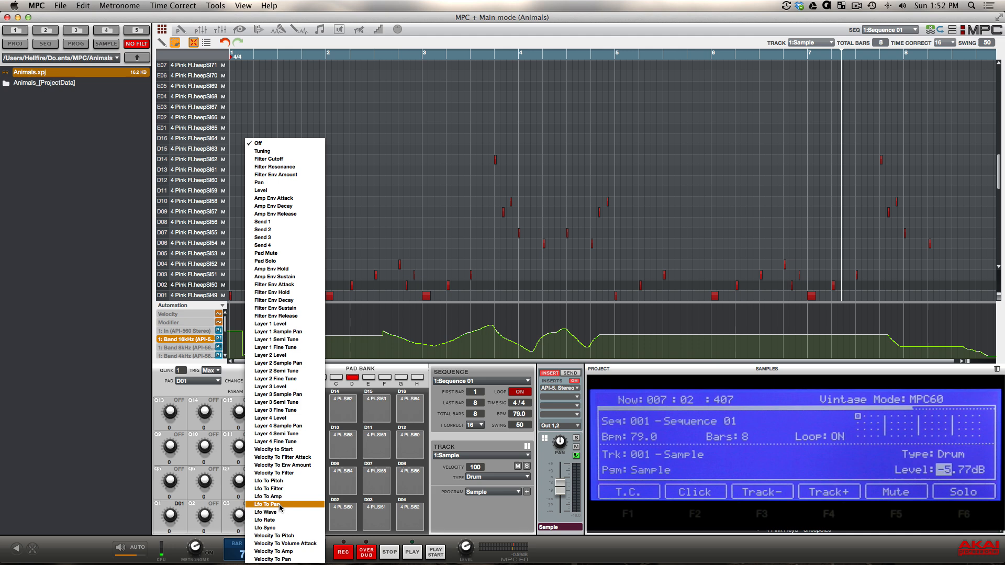
scroll(280, 505, down, 1)
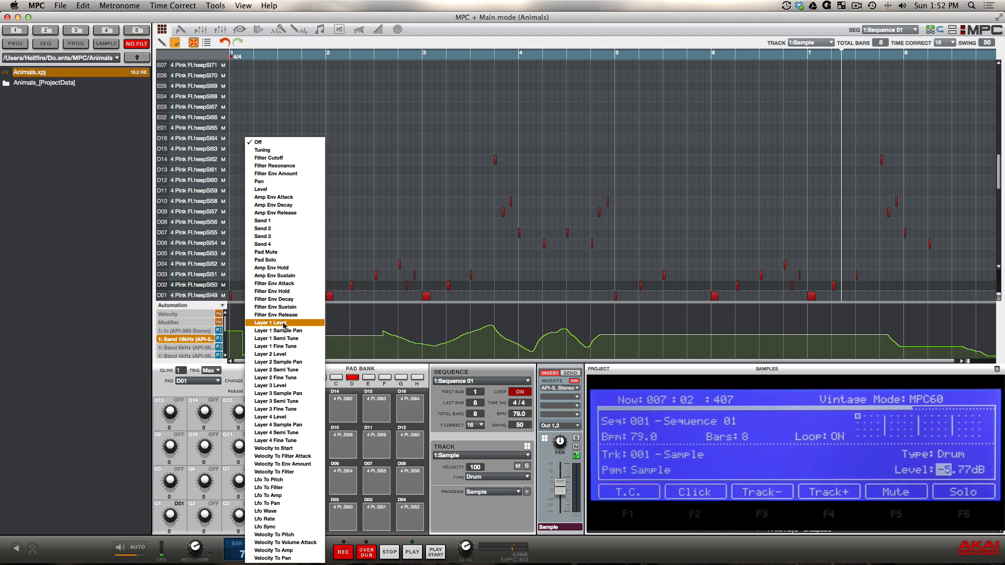
click(259, 143)
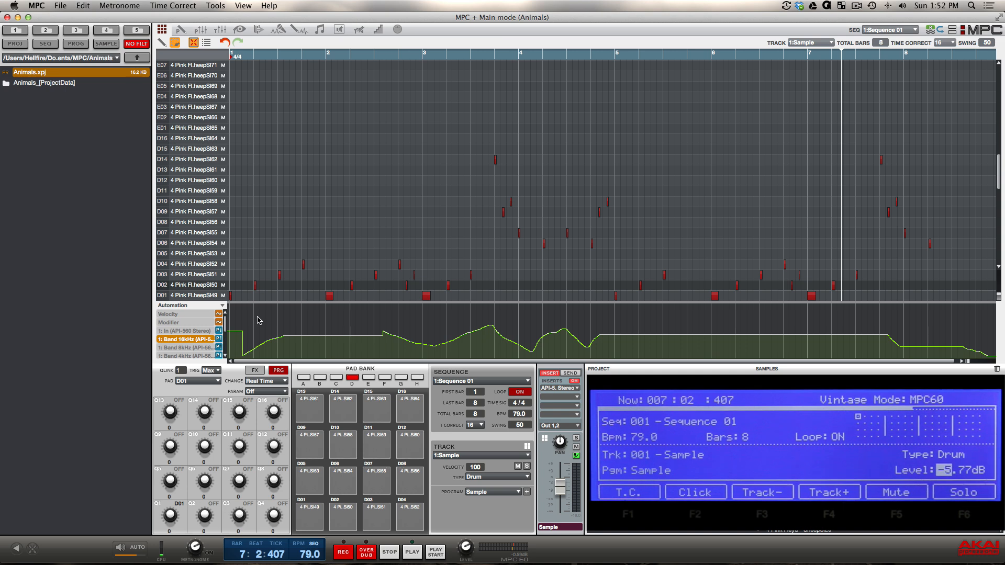
click(255, 371)
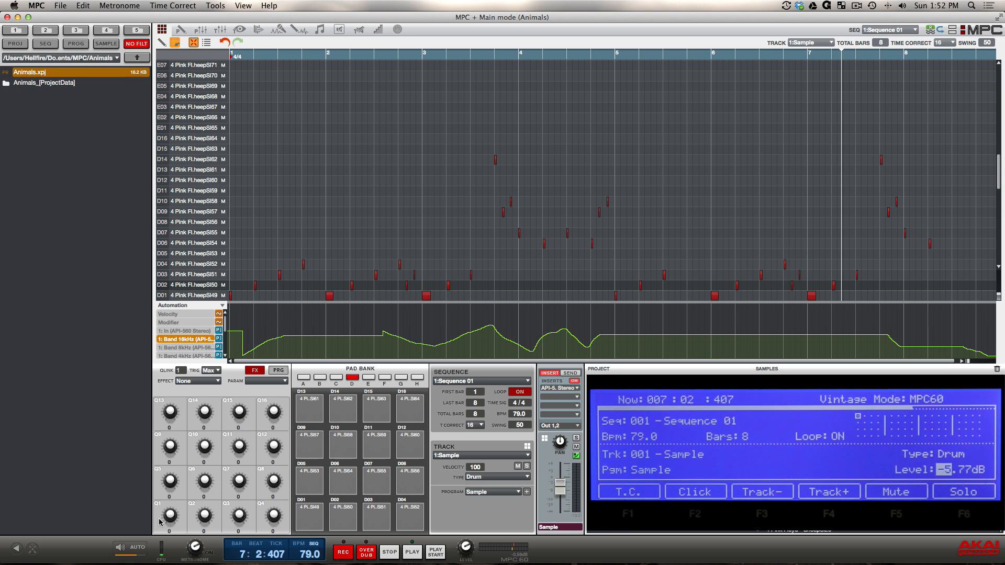
Assign the Sample program's API-560 Stereo insert to Q-Link 1 in FX control, compare it with program control, and look through the insert's parameters
click(220, 382)
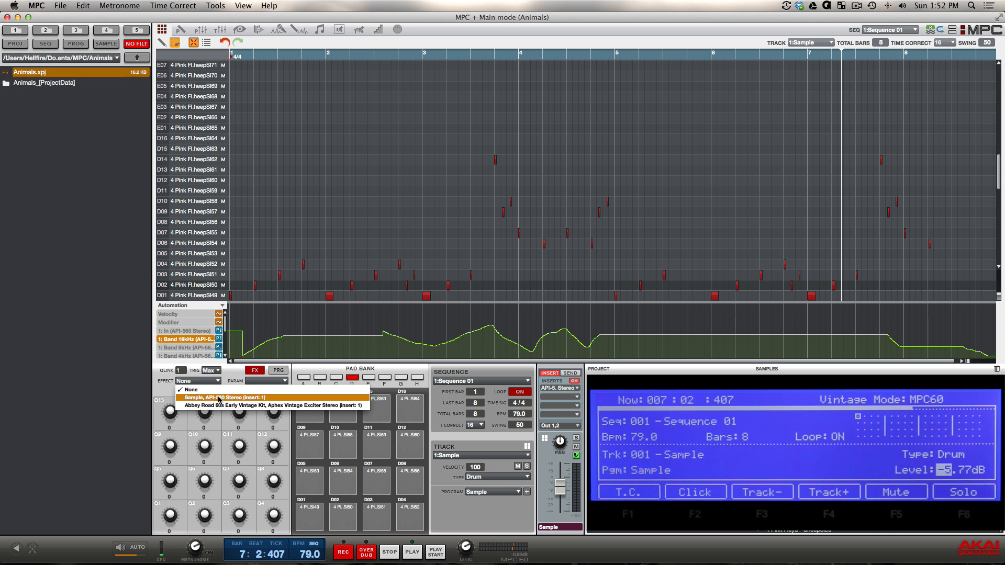
click(226, 397)
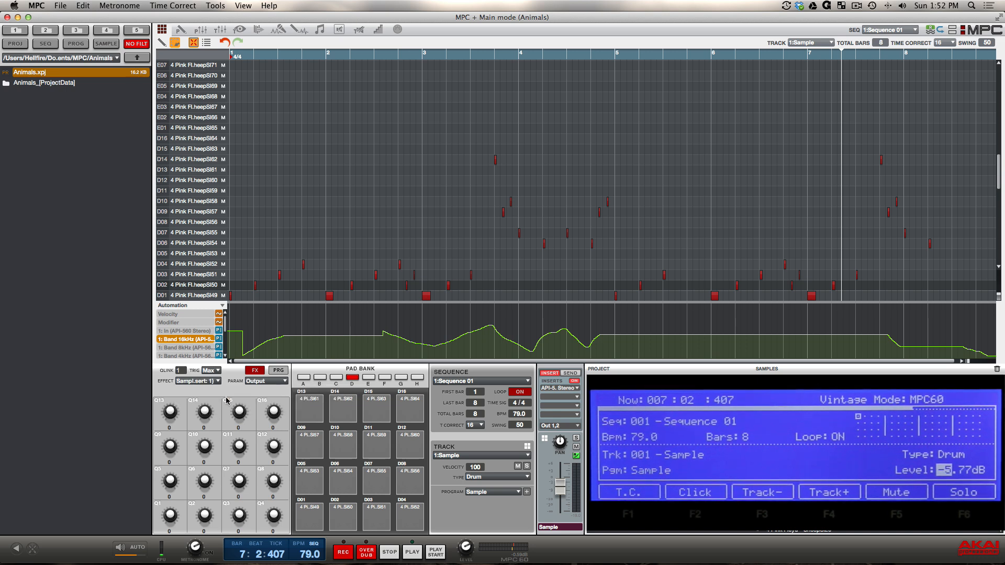
click(283, 382)
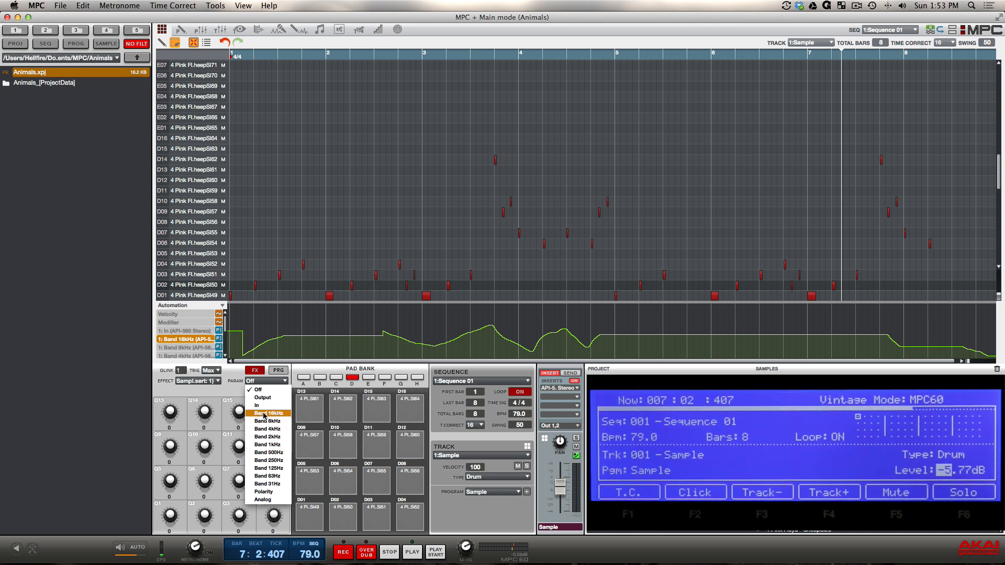
click(277, 371)
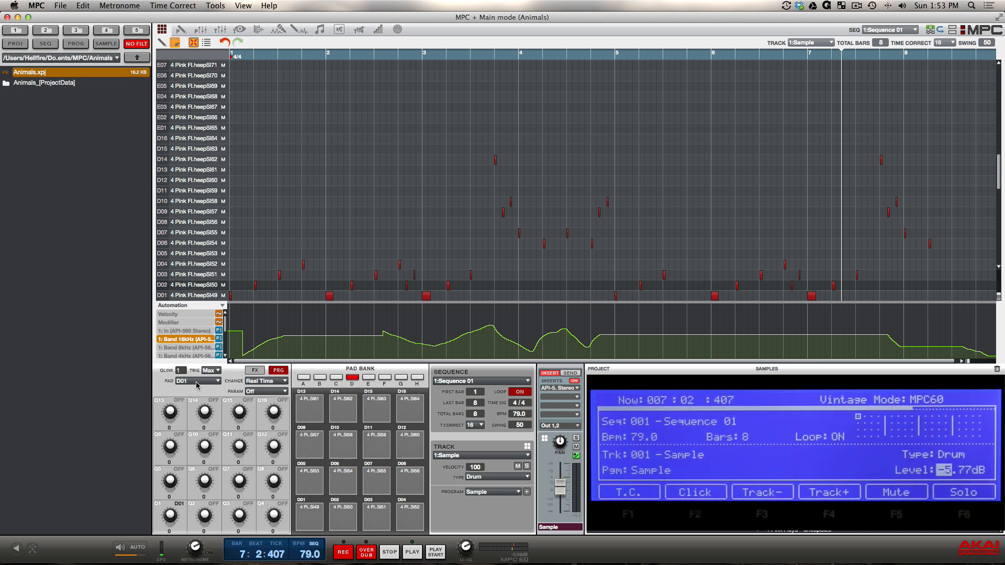
click(257, 370)
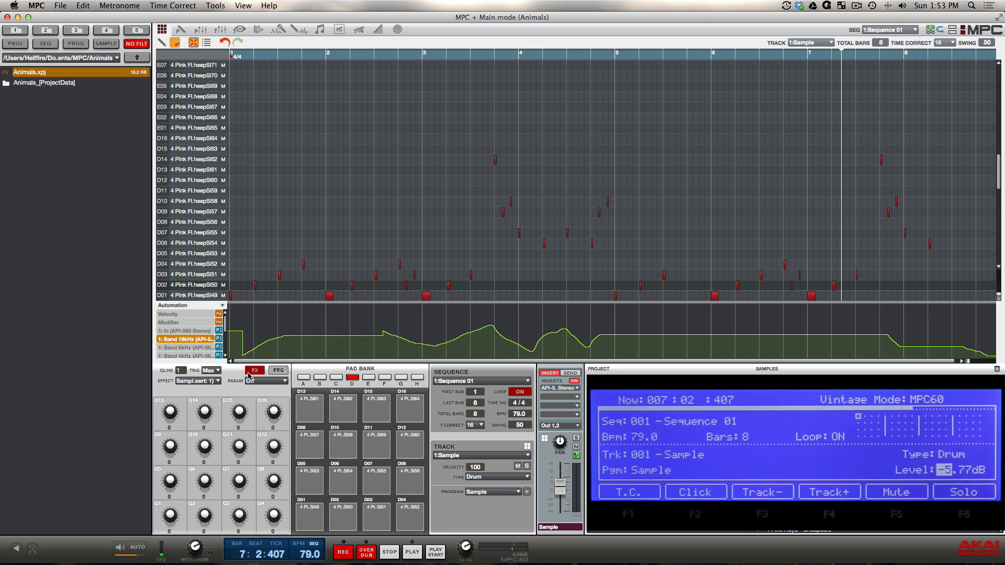
click(278, 381)
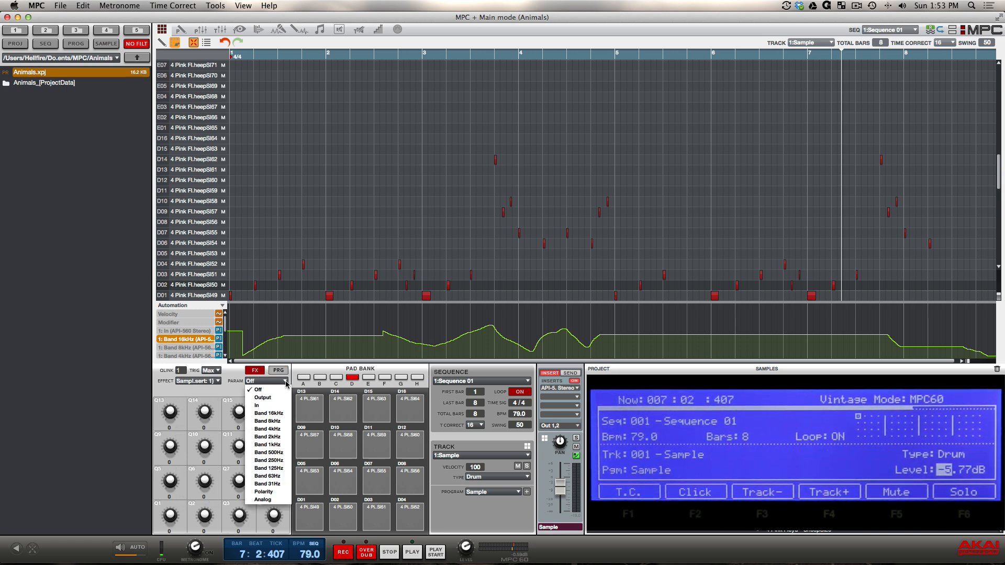
click(265, 466)
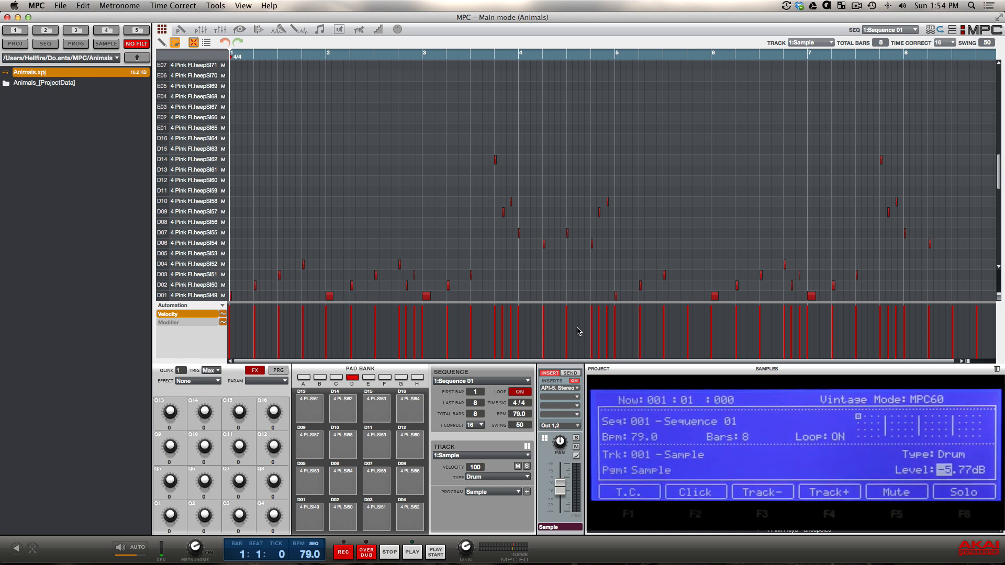
Switch to track 2, browse the available programs and assign the Drums program to it
key(F4)
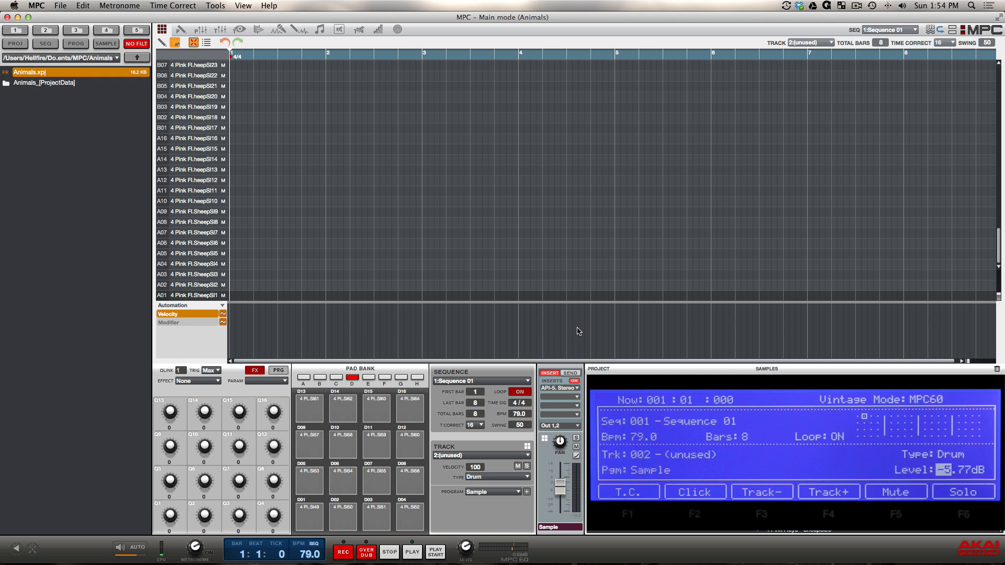
key(Left)
key(plus)
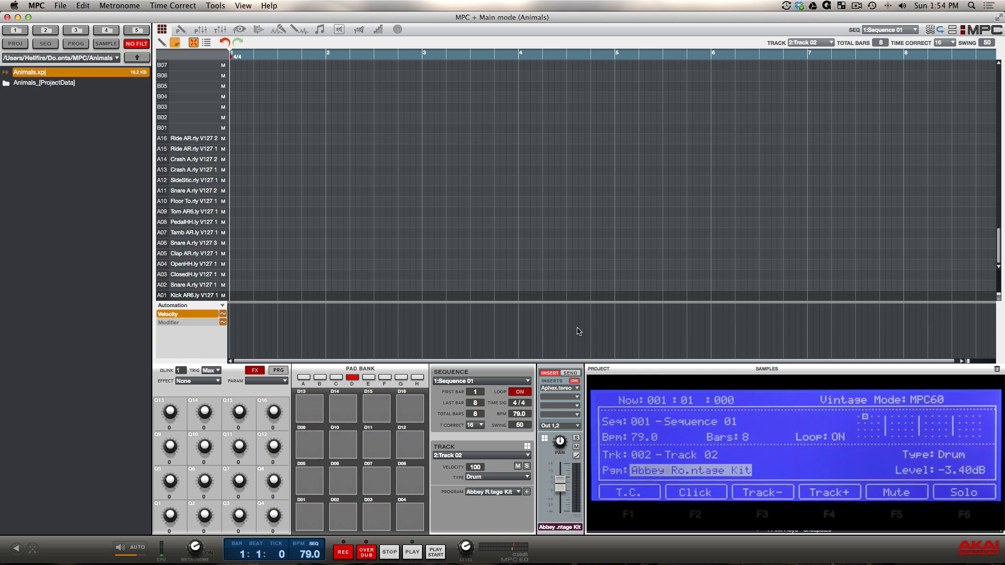
key(plus)
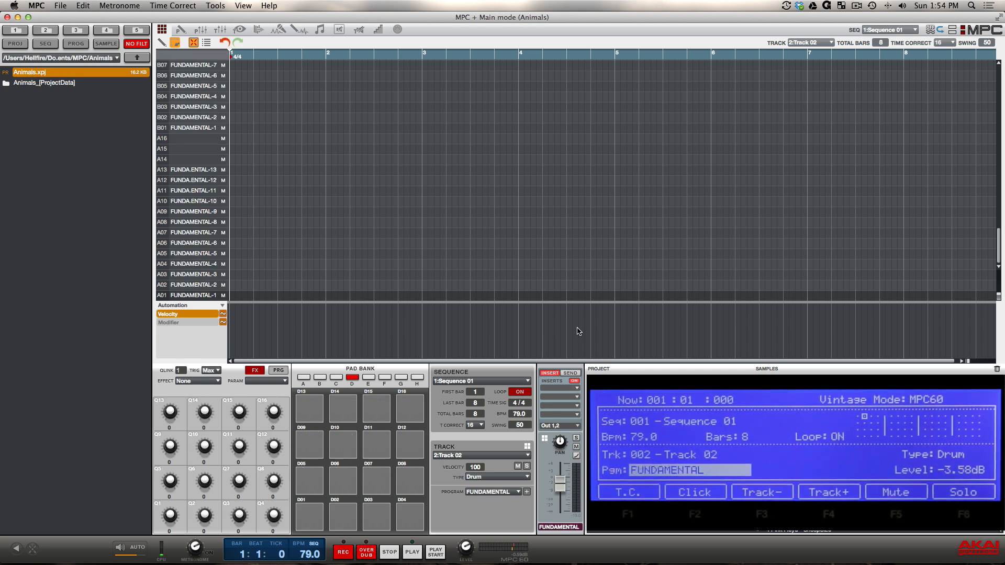
key(minus)
key(minus)
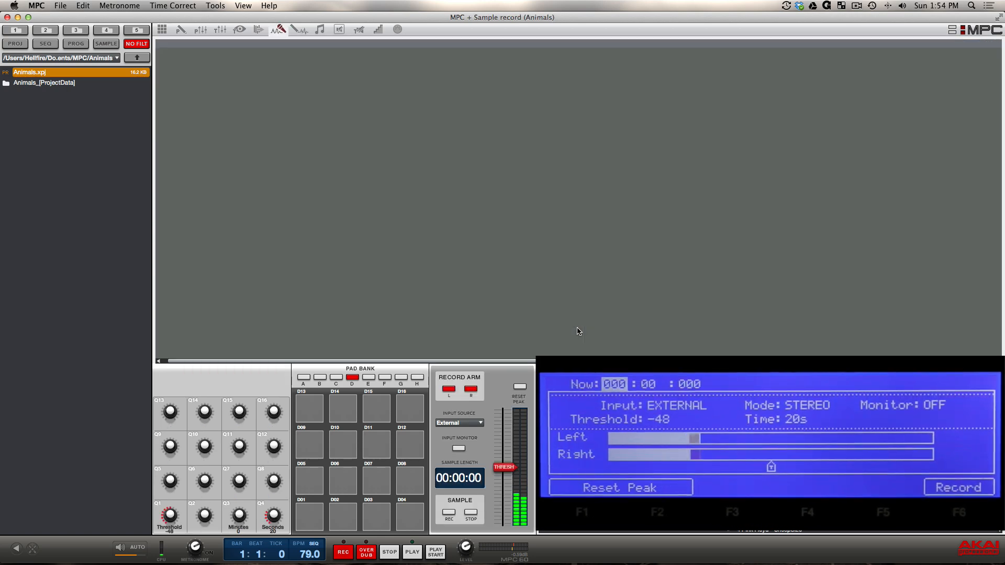
Record a stereo sample from the external input over the playing sequence and keep it on pad B01 of track 2 with an event added
key(space)
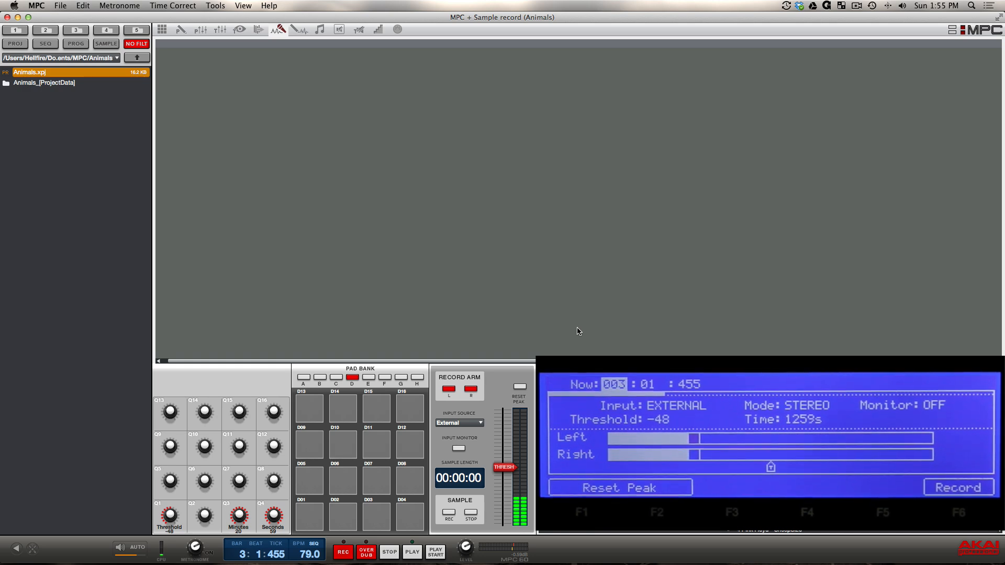
key(space)
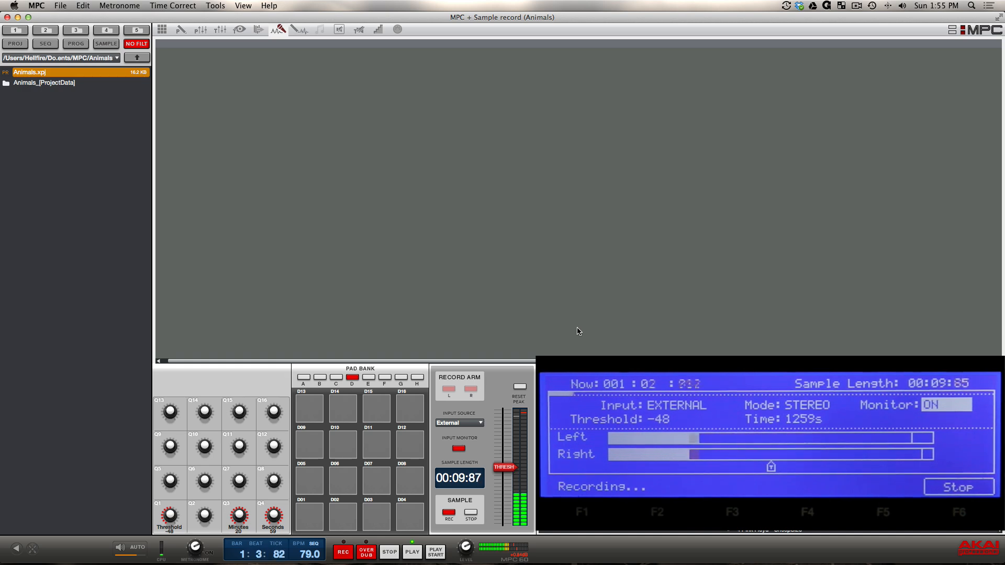
key(F6)
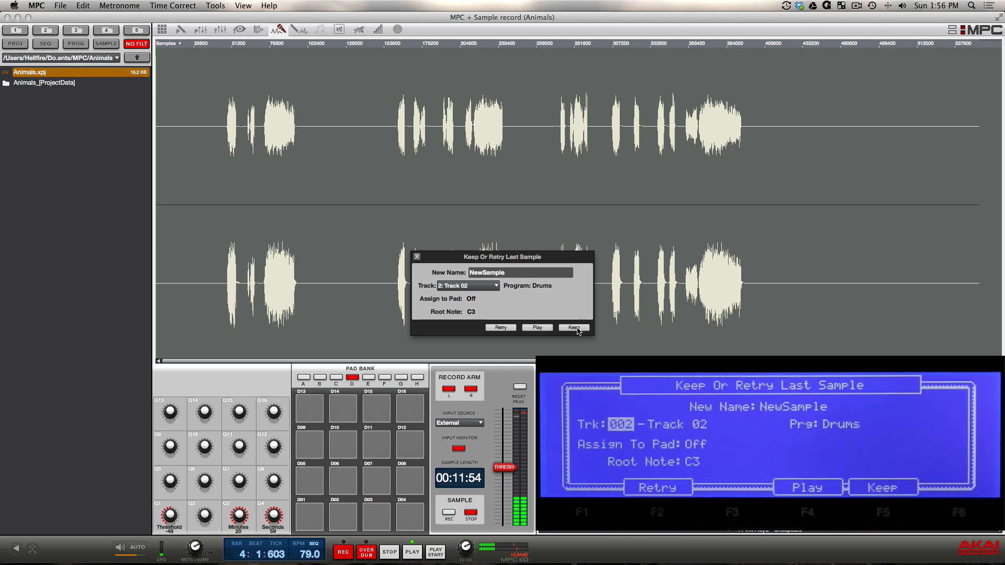
key(b)
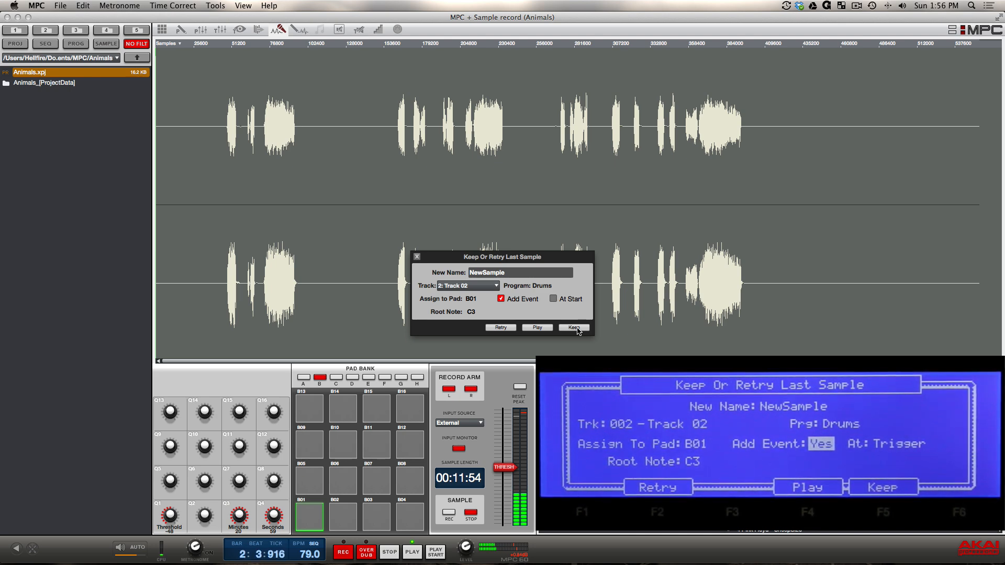
click(574, 328)
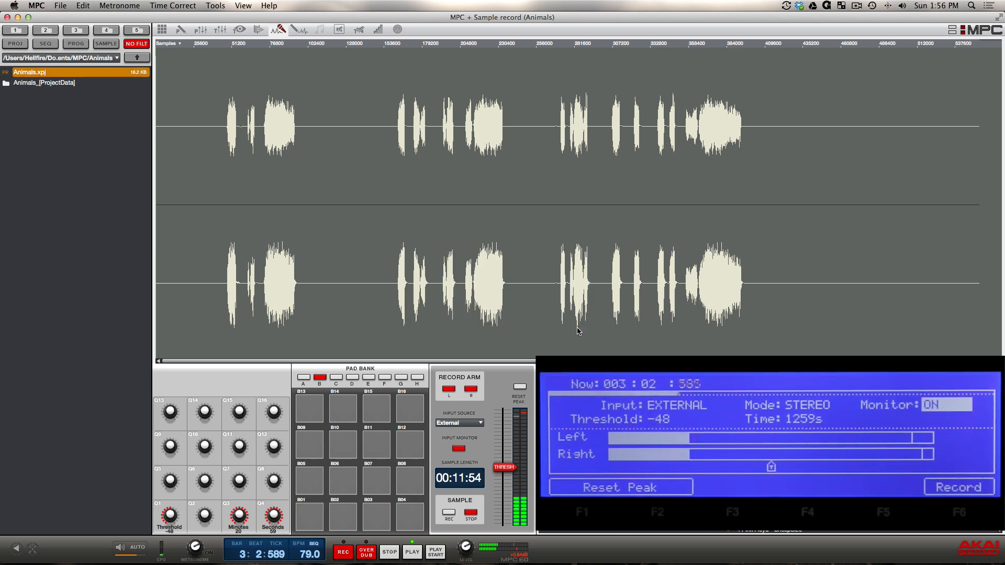
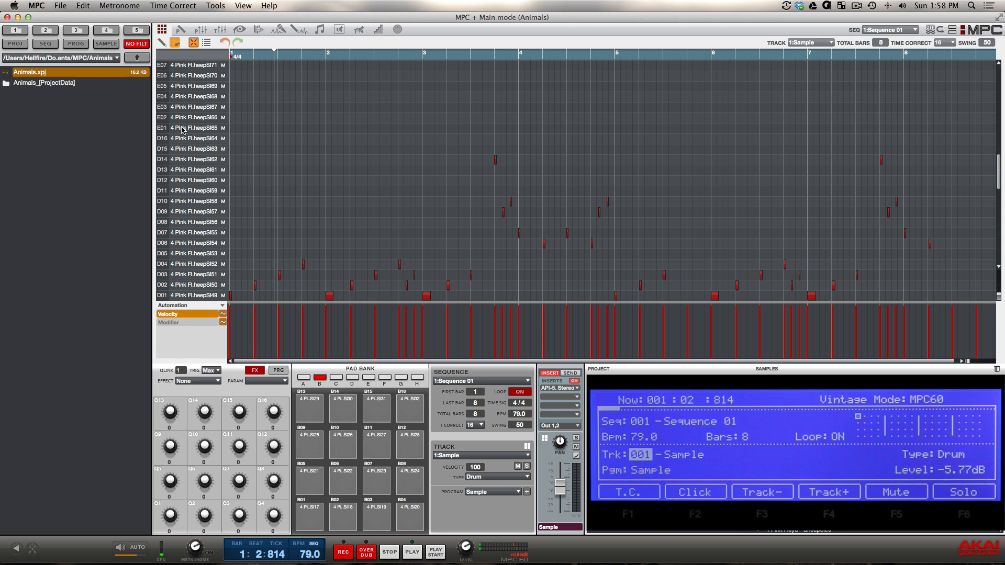
Explode the Sample track into separate tracks
click(82, 6)
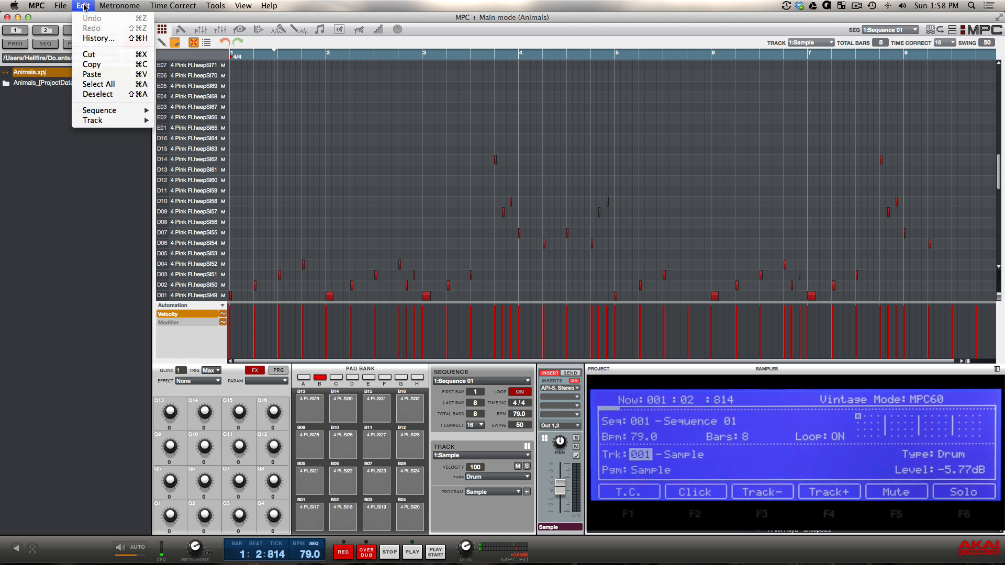
mouse_move(114, 120)
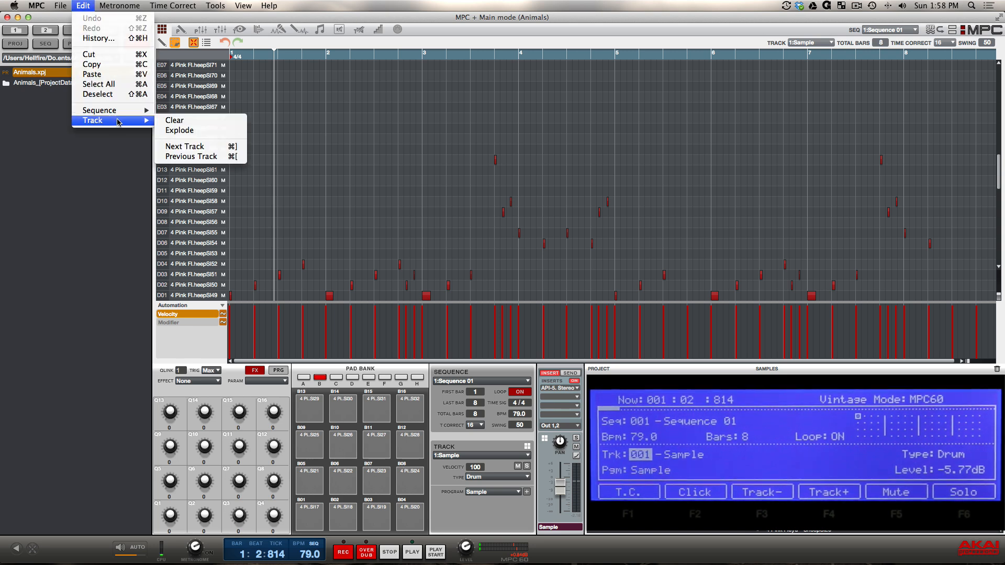
click(191, 131)
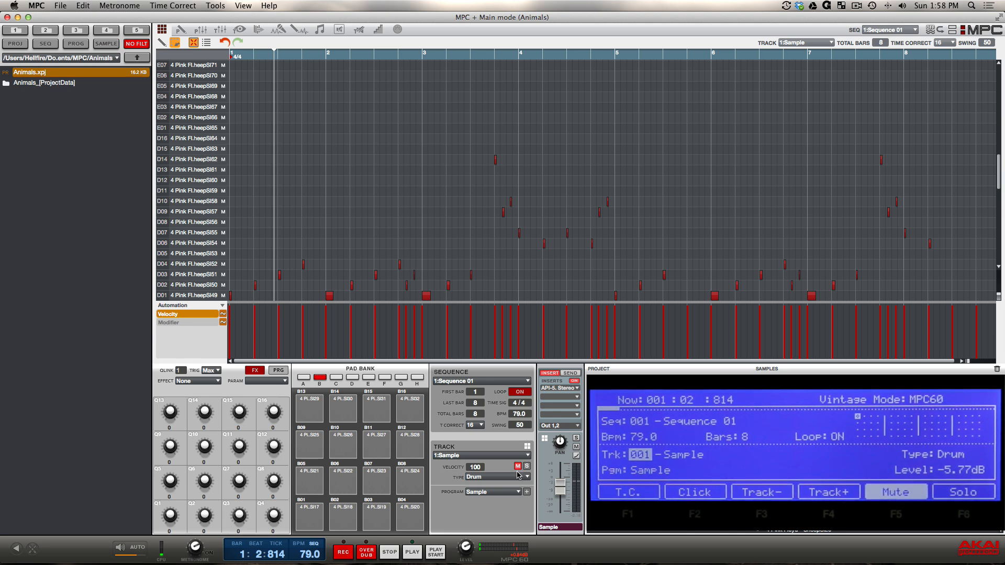
Examine the note events of the Hat, Snare and Bass tracks, and return to the Sample track
key(F4)
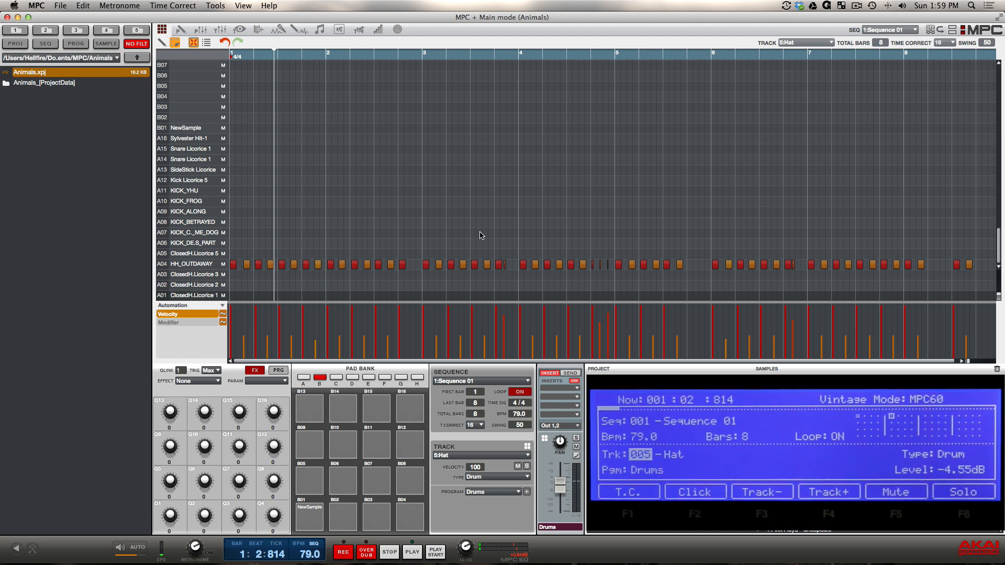
scroll(482, 236, up, 15)
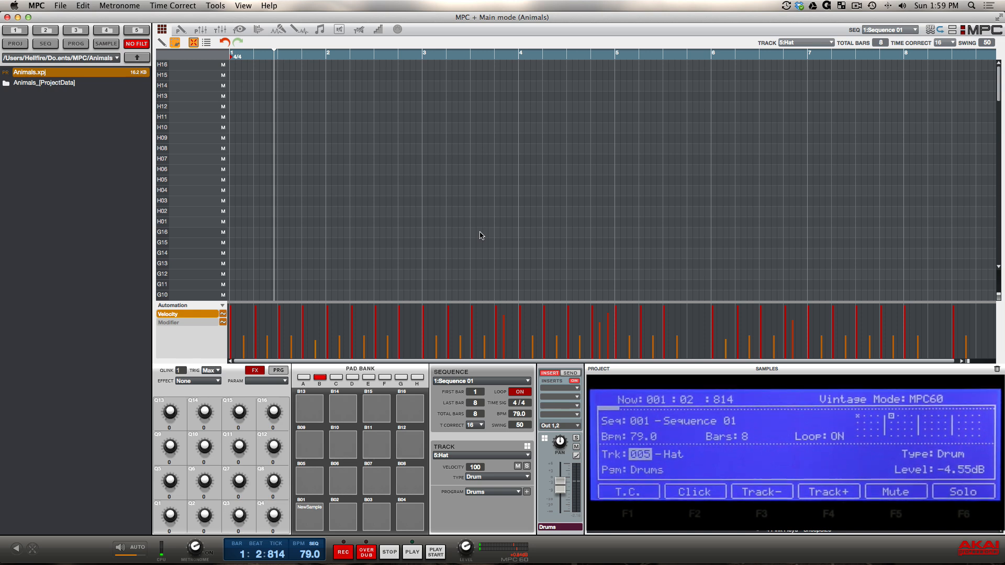
key(F4)
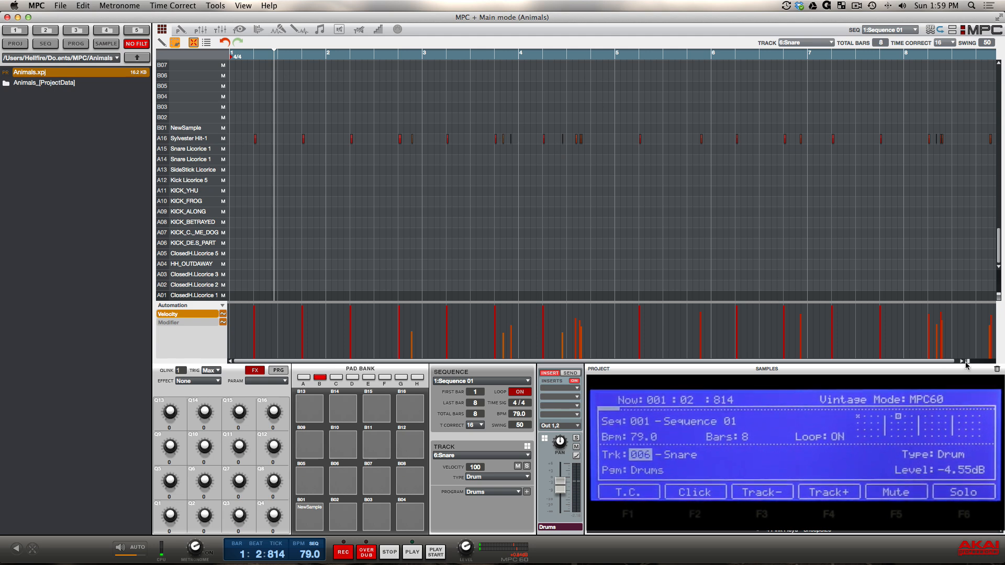
mouse_move(968, 362)
mouse_down()
mouse_move(984, 362)
mouse_move(972, 360)
mouse_up()
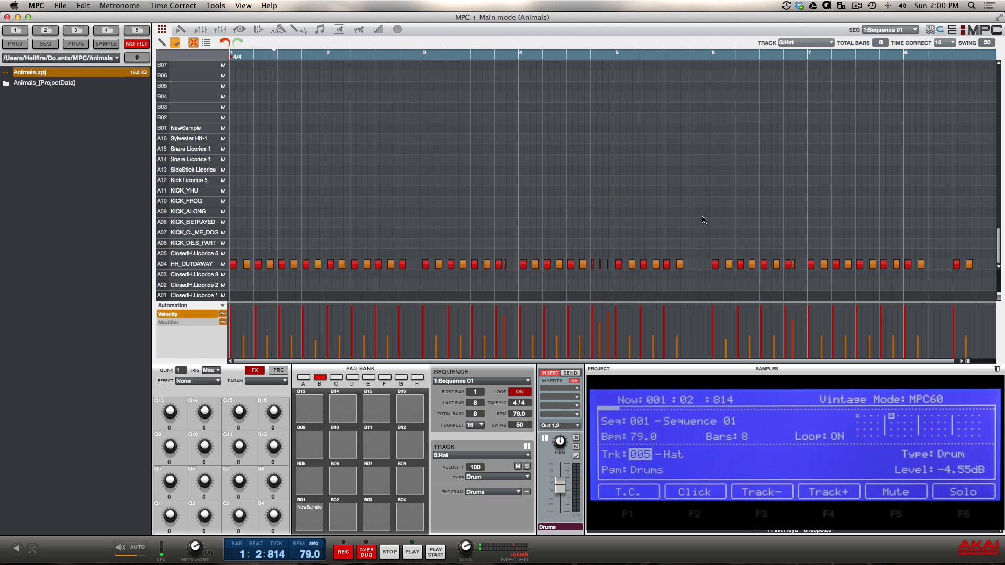
key(F3)
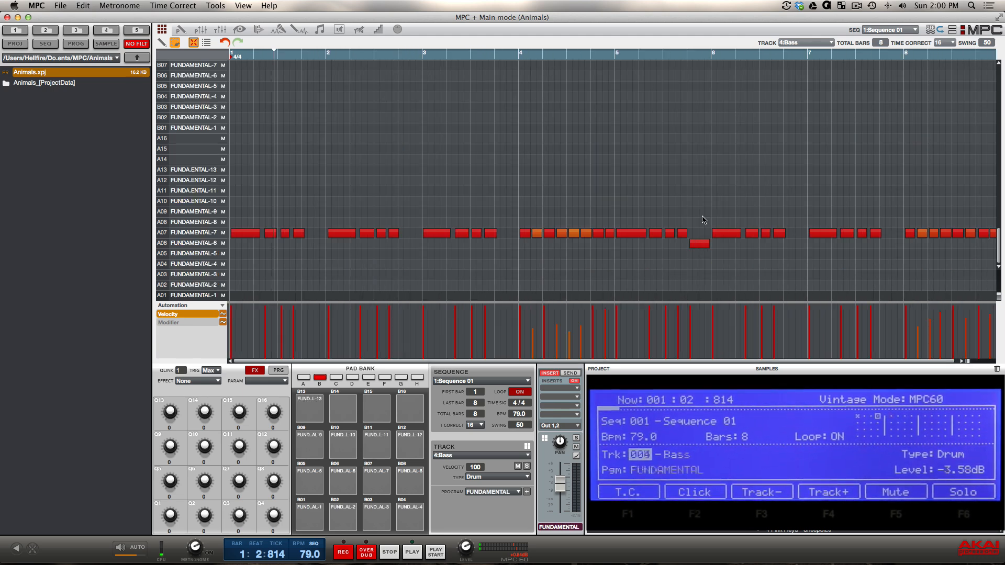
key(F3)
key(F3)
key(F3)
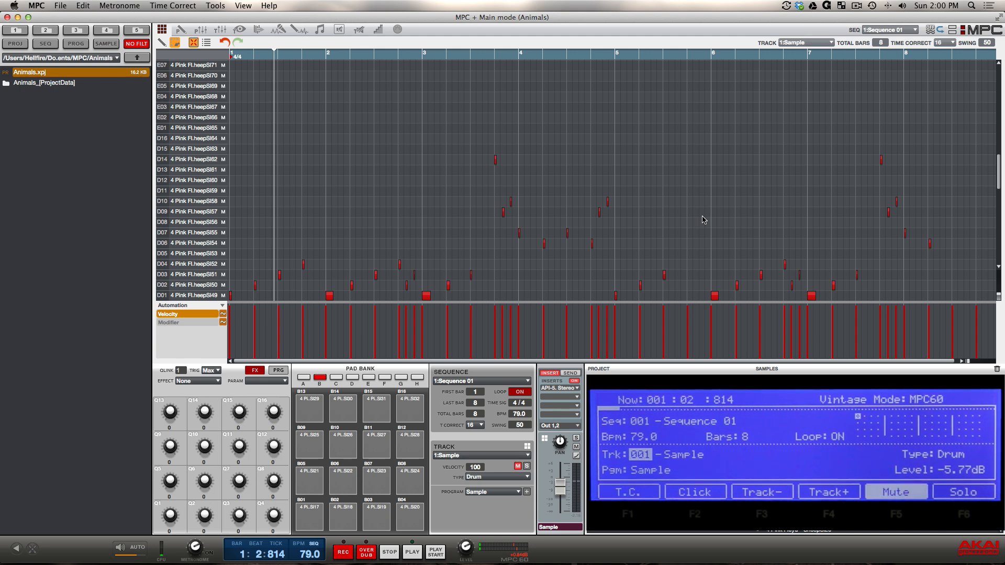
Step through the sequence's tracks up to the Crash track and go back to track 1, checking their note events
key(F4)
key(F4)
key(F4)
key(F4)
key(F4)
key(F4)
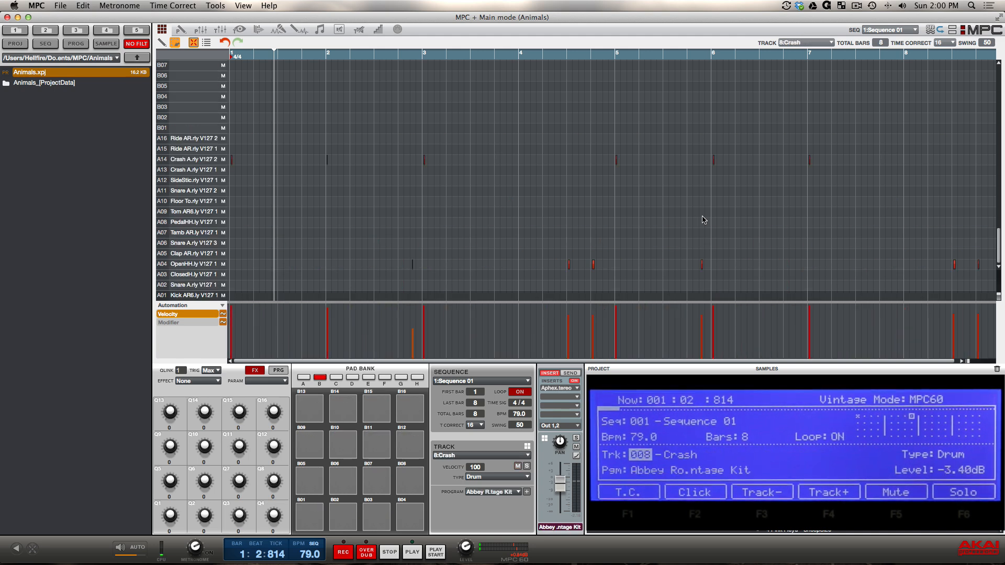
key(F3)
key(F3)
key(F3)
key(F3)
key(F3)
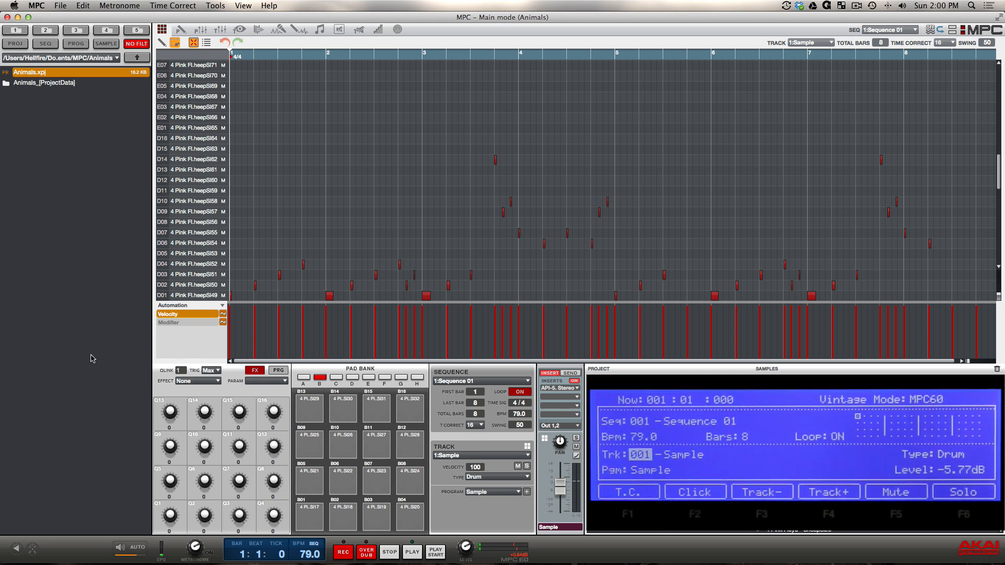
Show the installed expansions in the browser and select Trap Drums
mouse_move(67, 558)
click(33, 551)
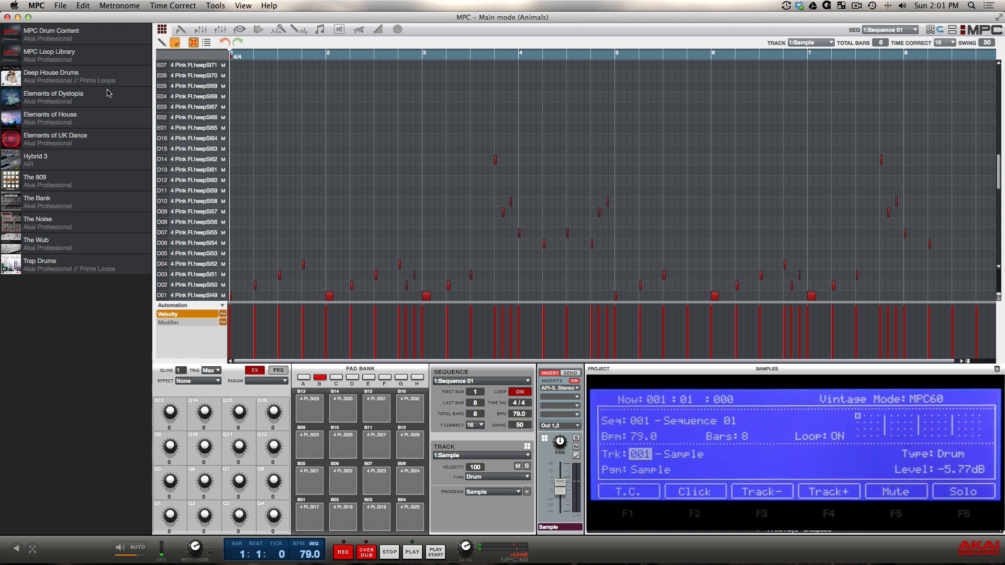
click(50, 267)
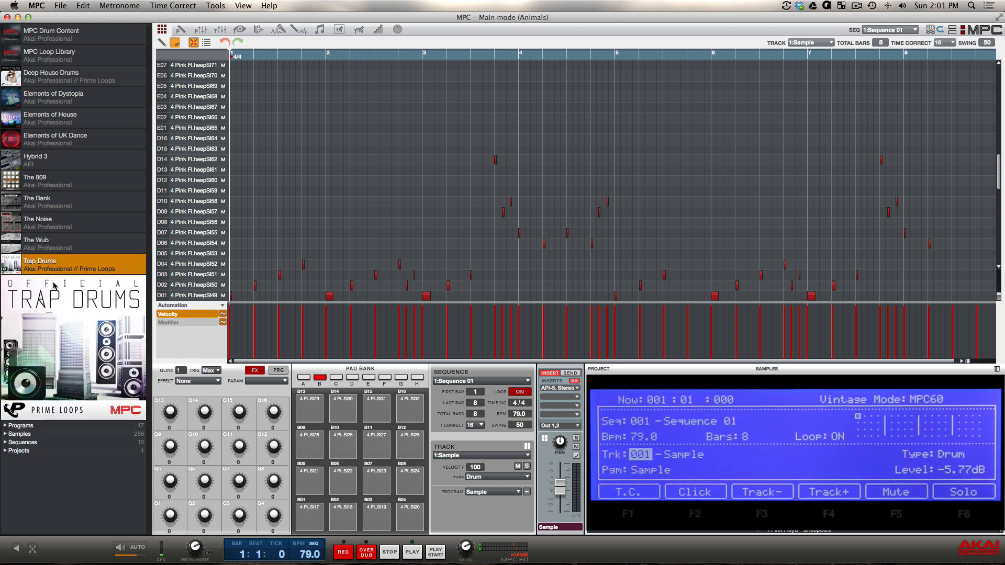
Look through the programs, samples, sequences and projects included in the Trap Drums expansion
click(5, 426)
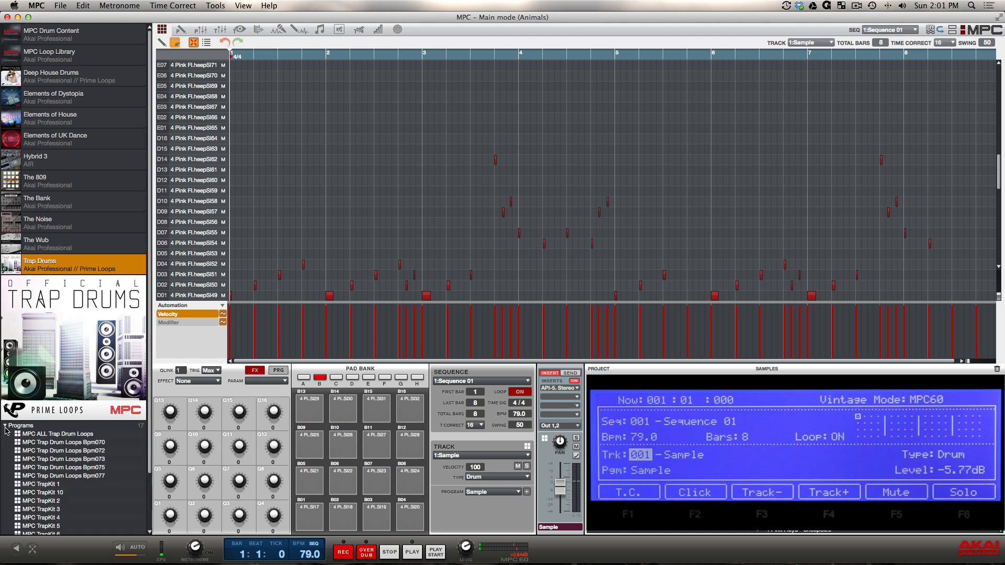
click(5, 426)
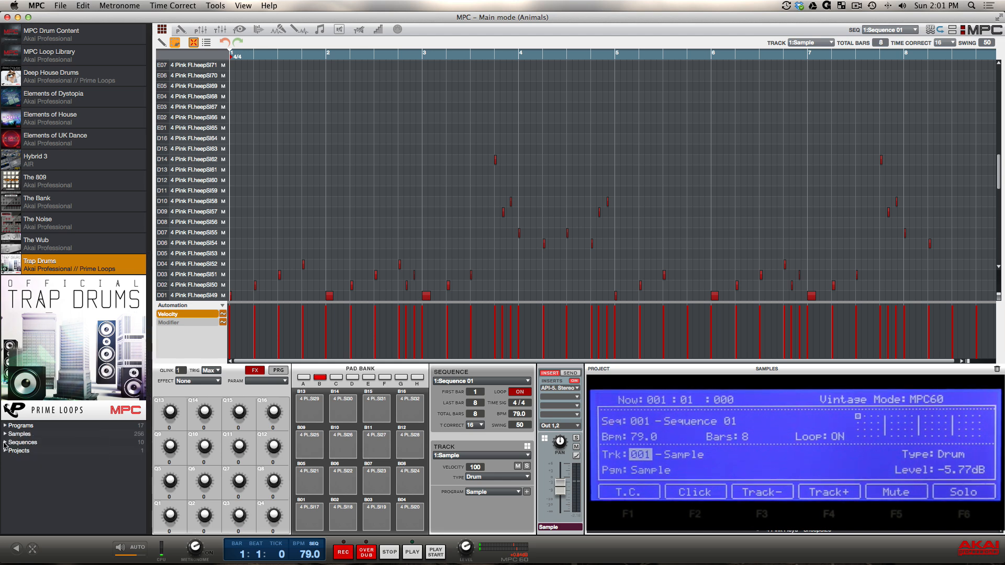
click(5, 435)
click(5, 435)
click(5, 443)
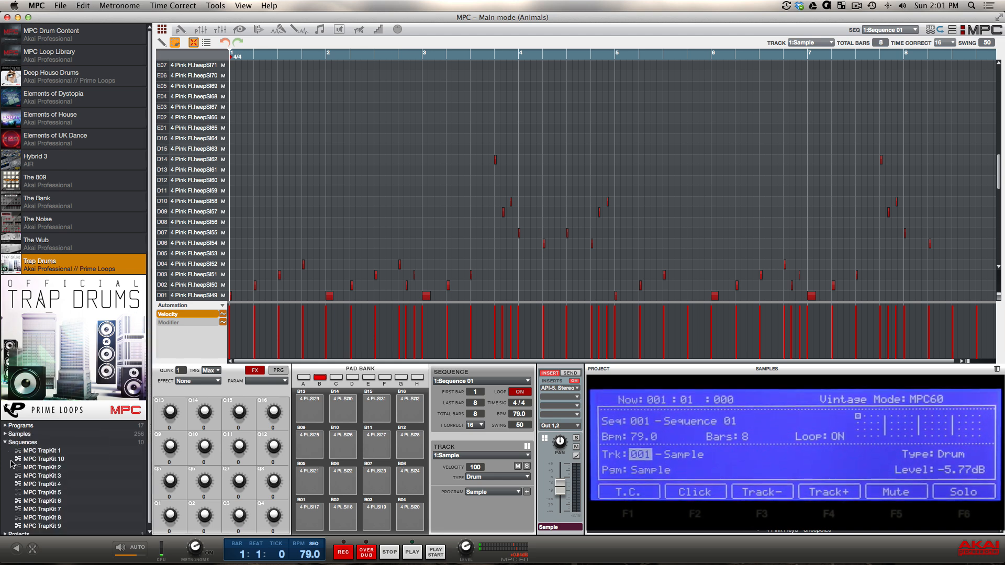
scroll(17, 460, down, 1)
click(7, 438)
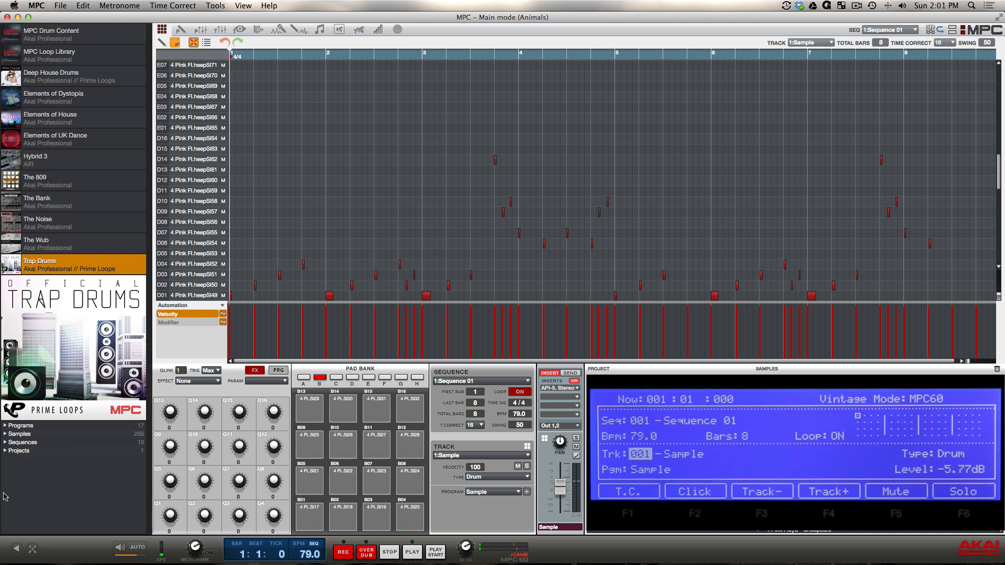
click(5, 451)
click(5, 451)
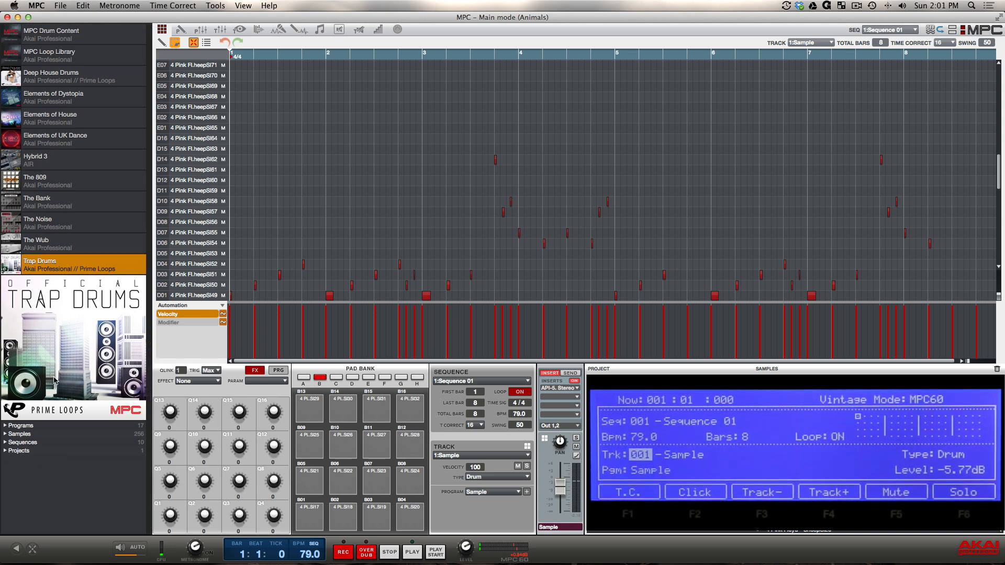
Select the Hybrid 3 expansion instead of Trap Drums and load its 01 Trance-ition Pad patch onto unused track 2
click(77, 271)
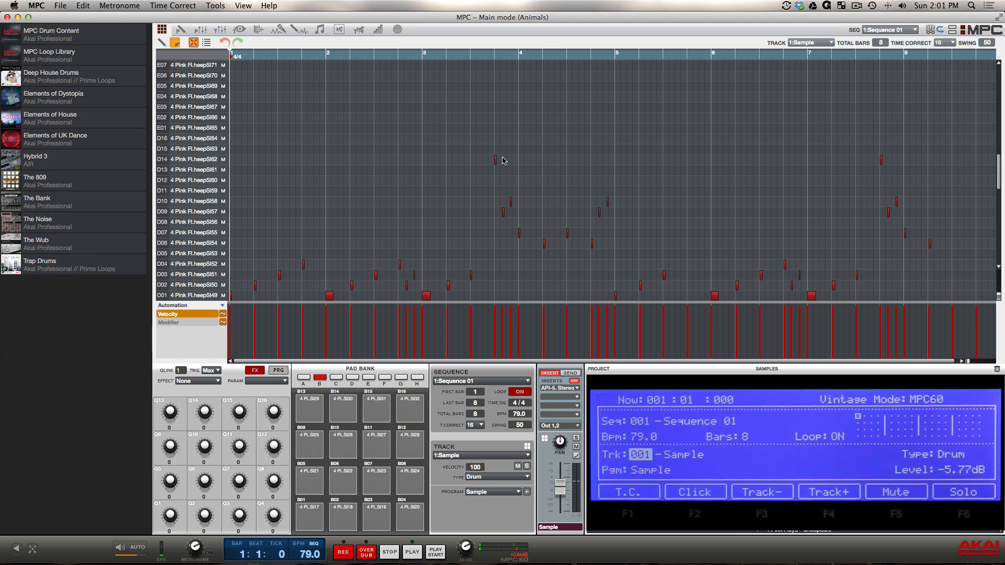
click(50, 161)
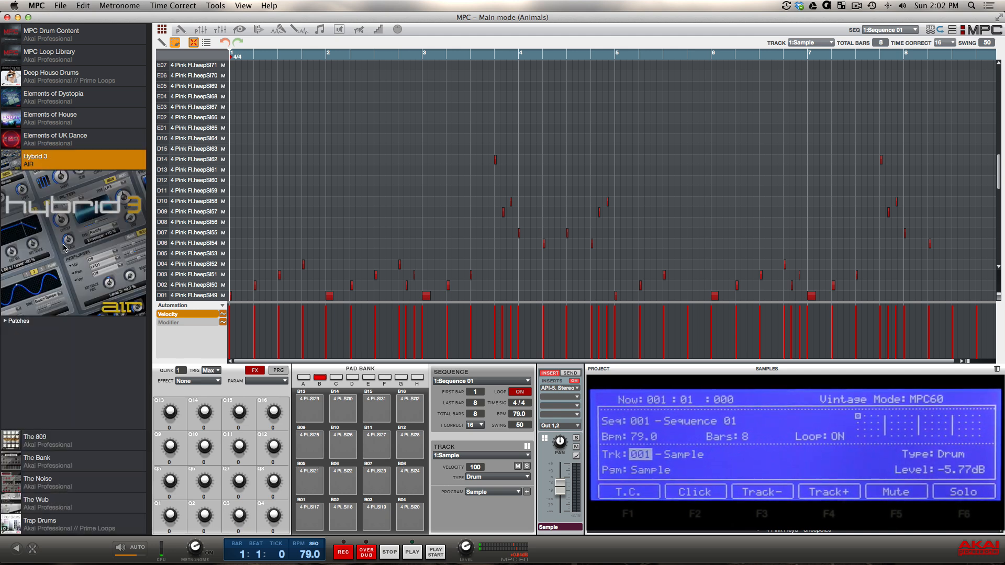
key(F4)
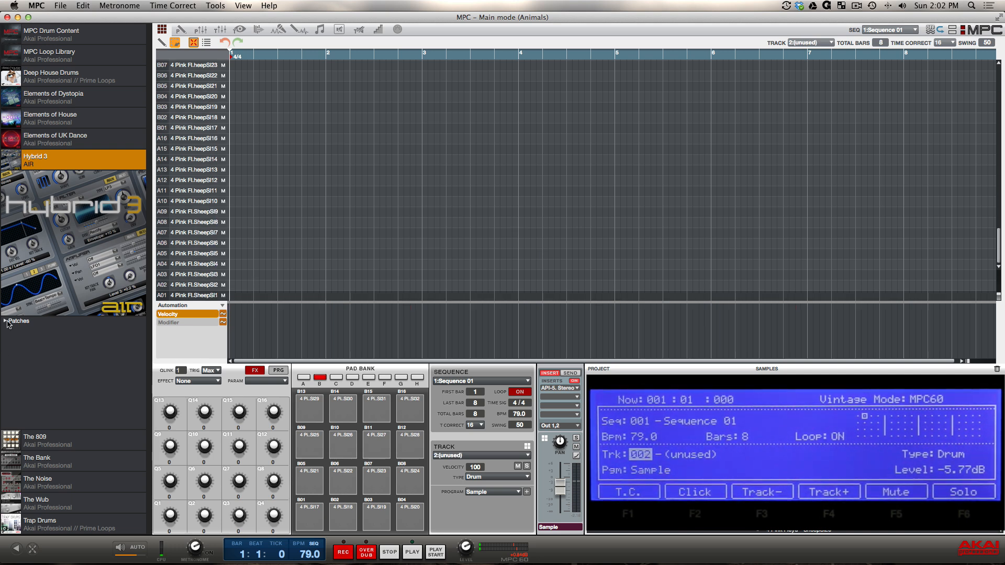
click(6, 322)
click(30, 329)
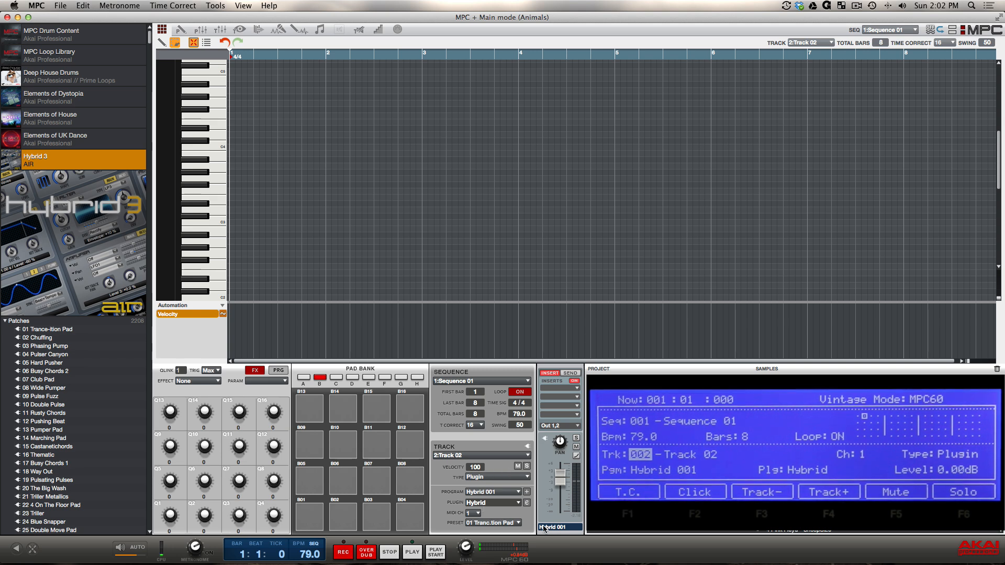
mouse_move(557, 509)
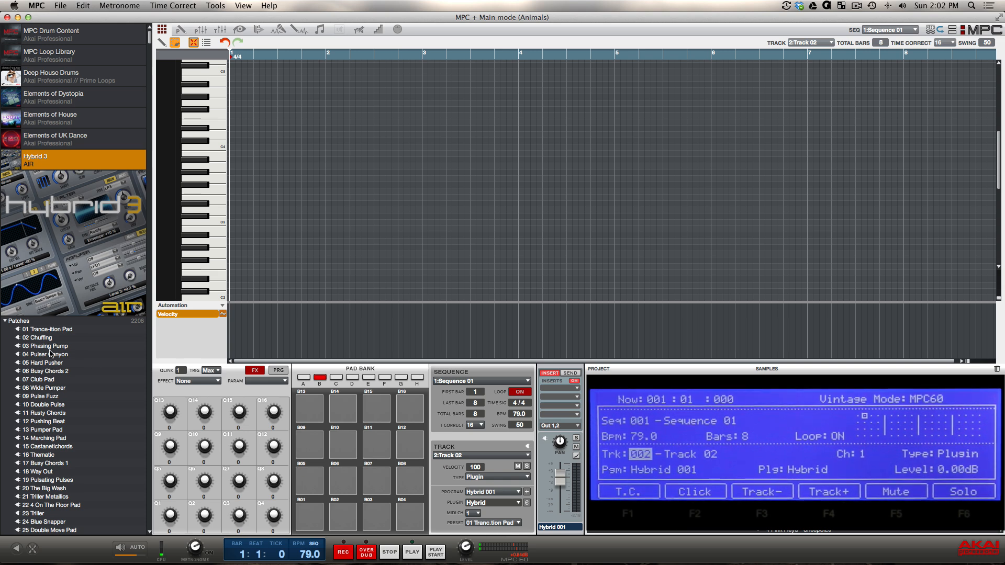
Pick the 12 Pushing Beat patch from the Hybrid 3 patch list
scroll(46, 397, down, 3)
click(38, 369)
scroll(38, 372, down, 3)
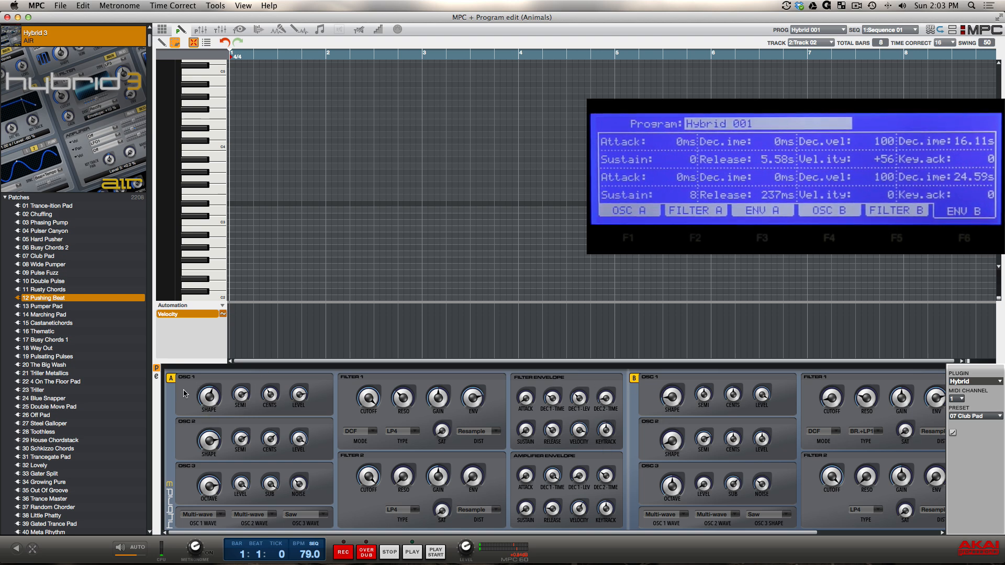
View the Hybrid plugin's own editor window, close it and return to Main mode
click(156, 377)
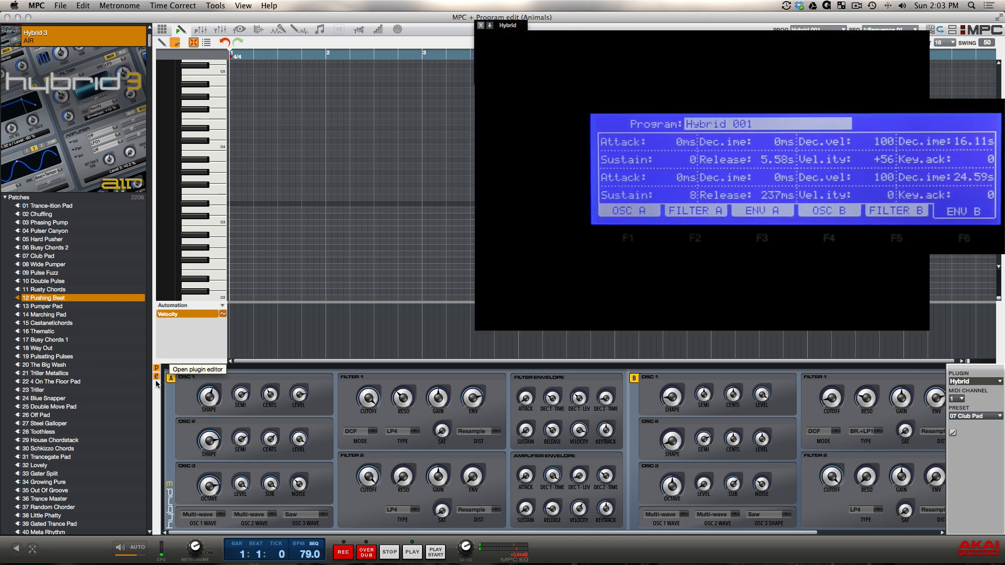
drag(572, 24, 350, 54)
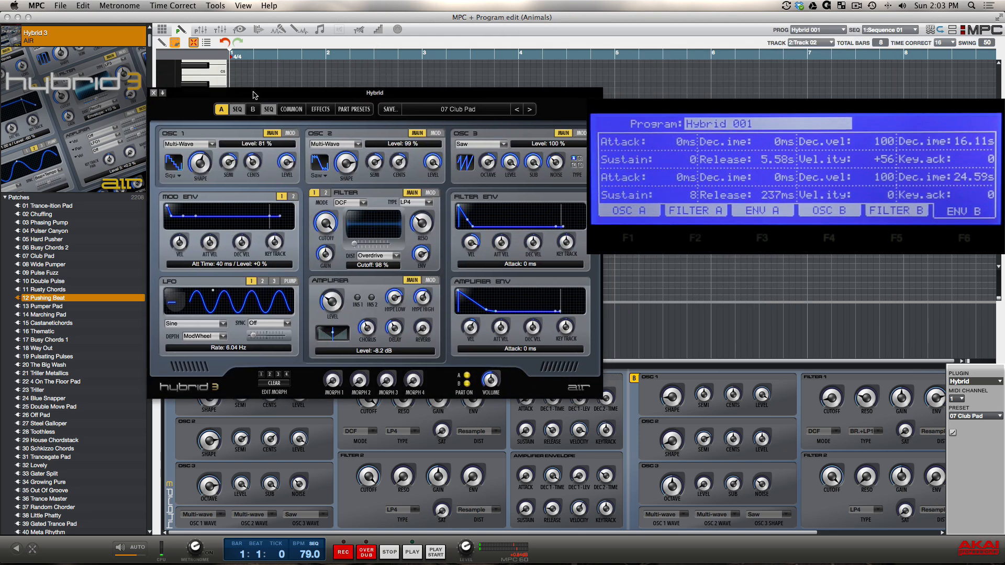
click(258, 55)
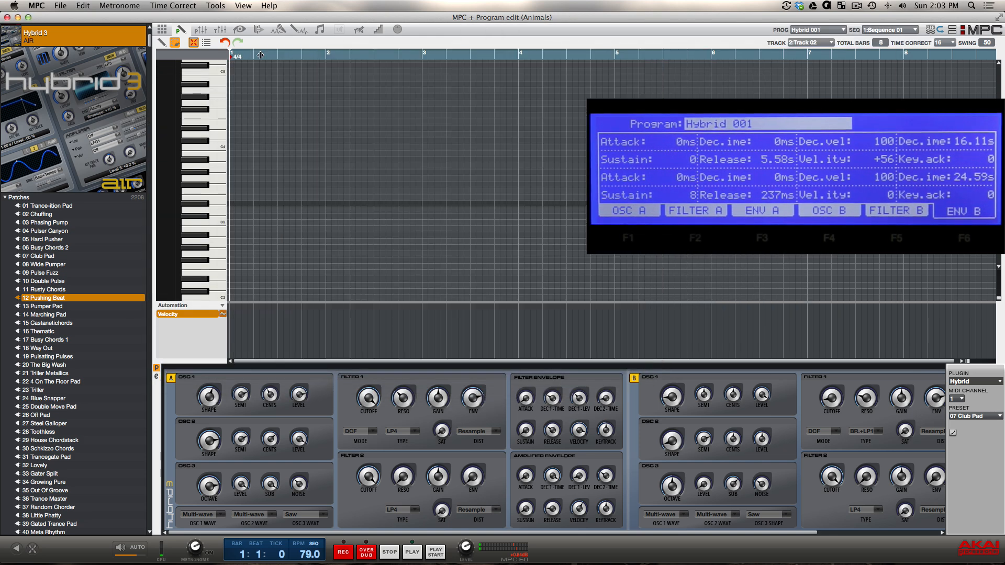
click(165, 32)
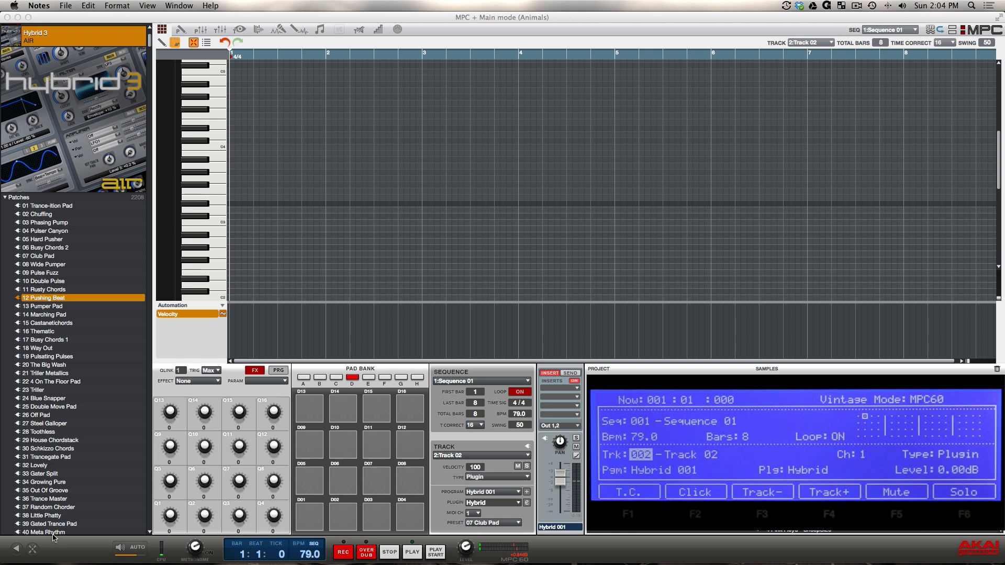
Switch from expansions to the file browser and go to Drums > Boom Bap Phonetics 3 > BBP3 Kicks
click(35, 551)
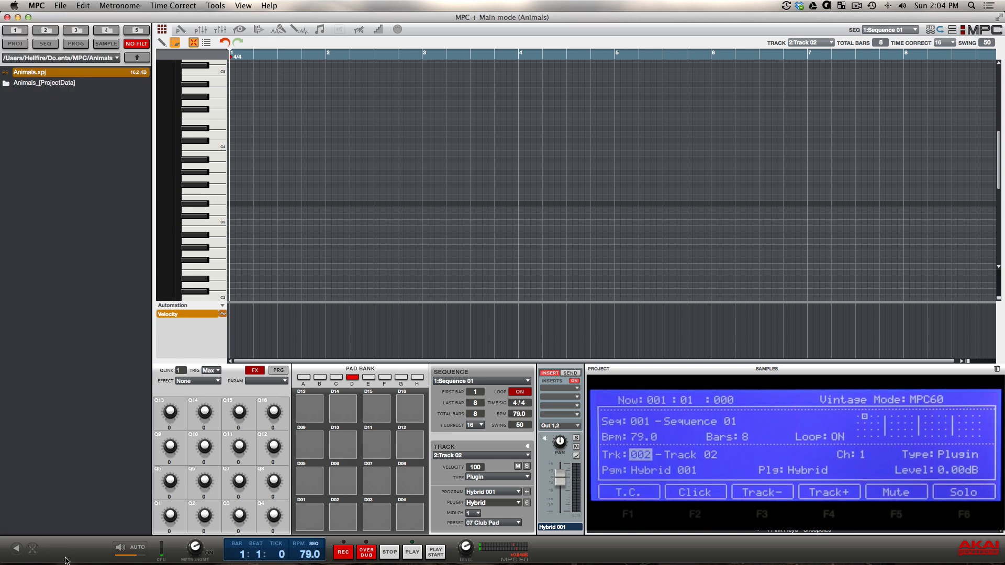
click(78, 33)
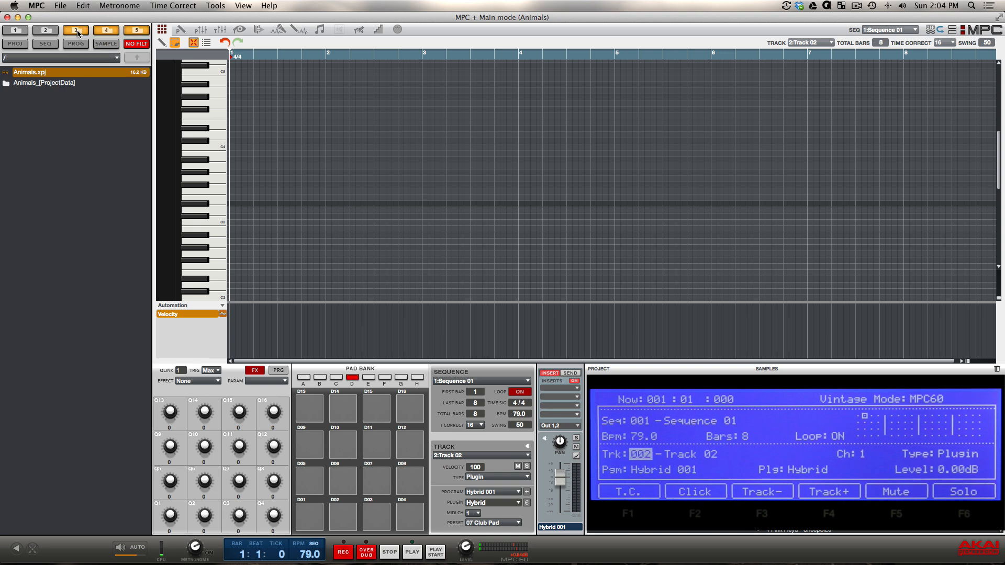
click(46, 32)
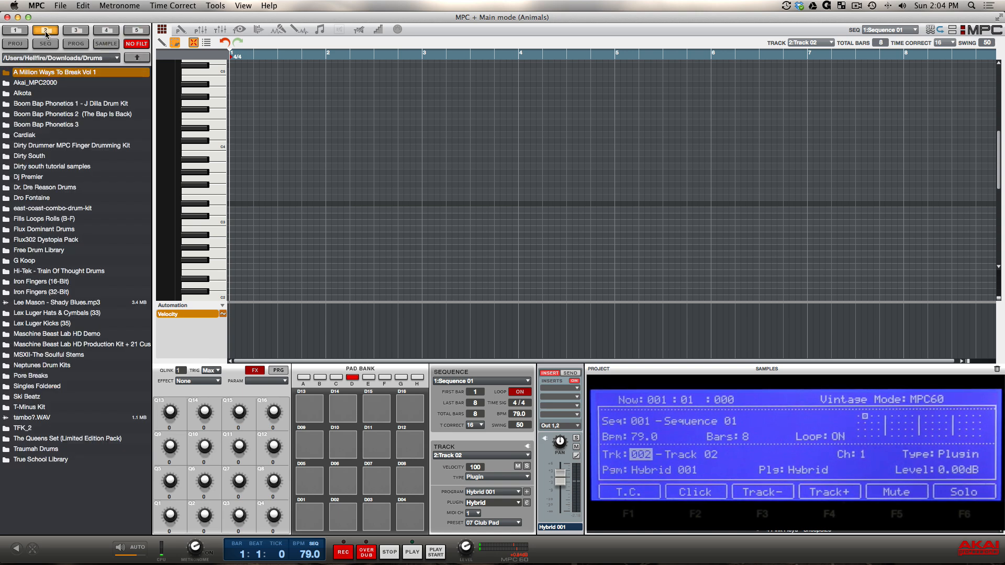
click(36, 83)
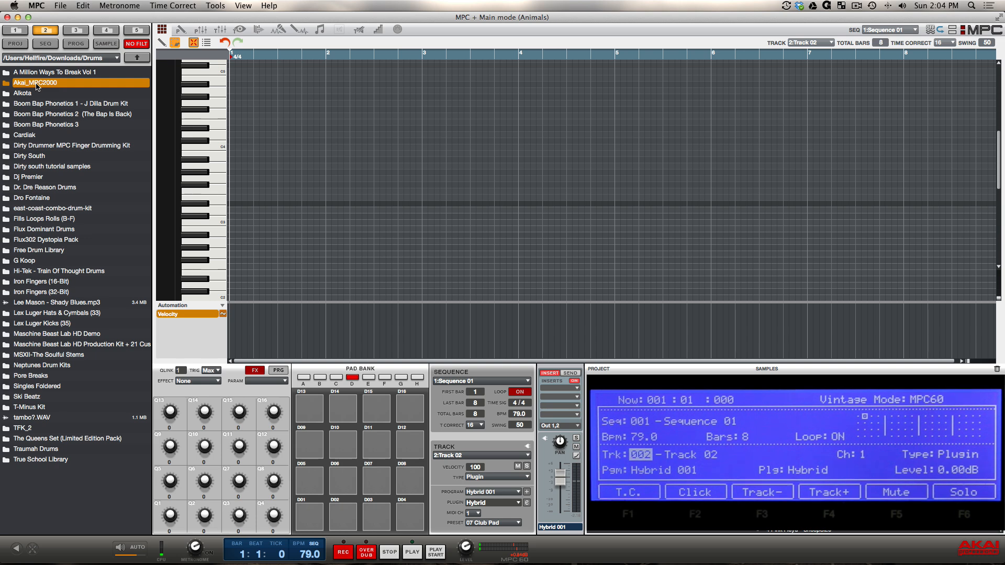
double_click(38, 125)
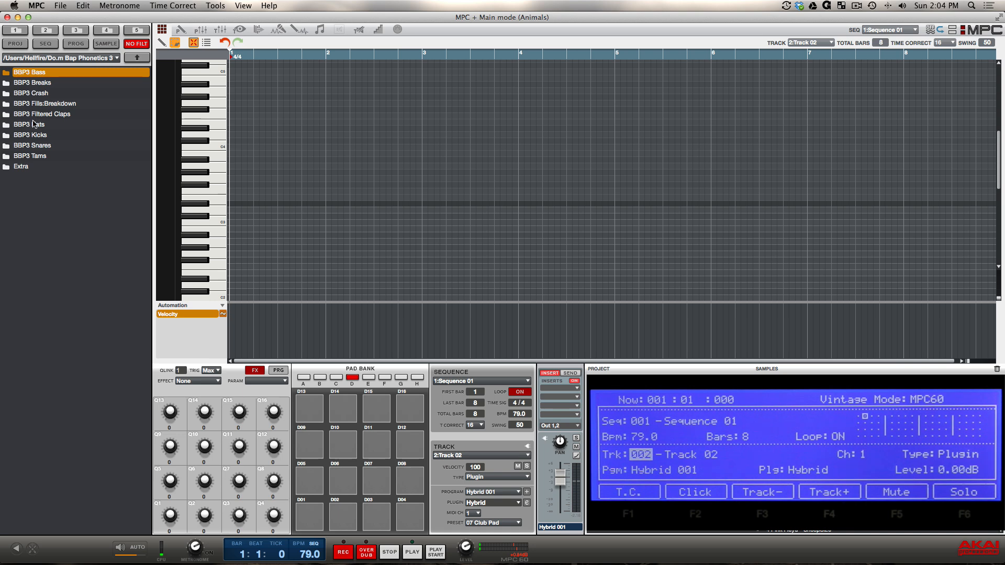
double_click(31, 135)
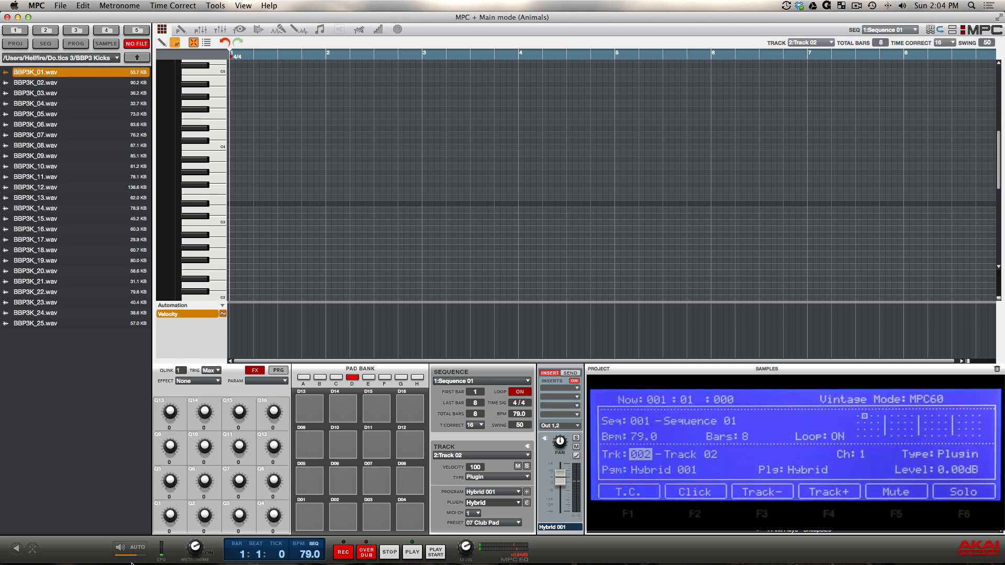
Turn on automatic auditioning and preview the kick samples BBP3K_04, BBP3K_06, BBP3K_09 and BBP3K_12
click(124, 546)
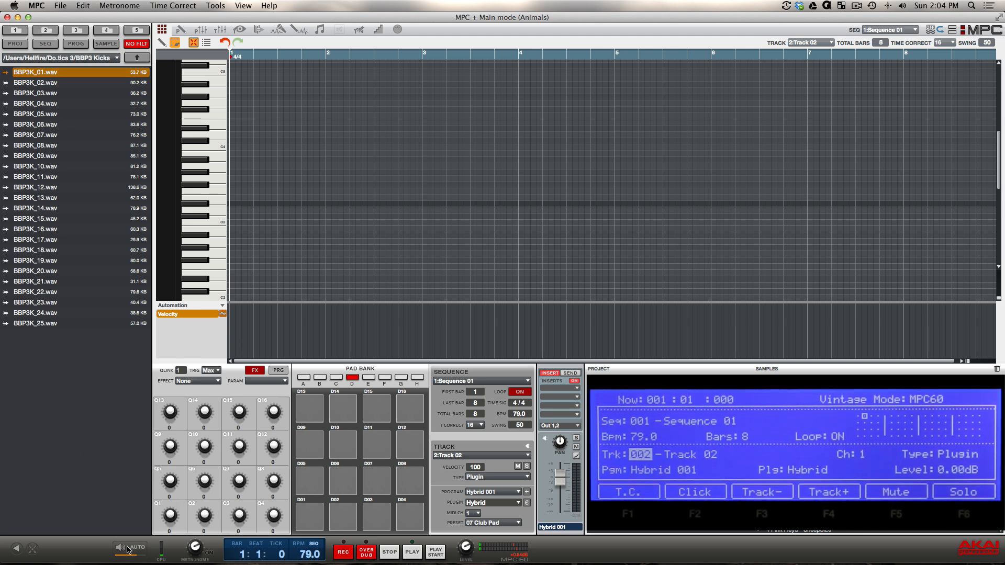
click(39, 107)
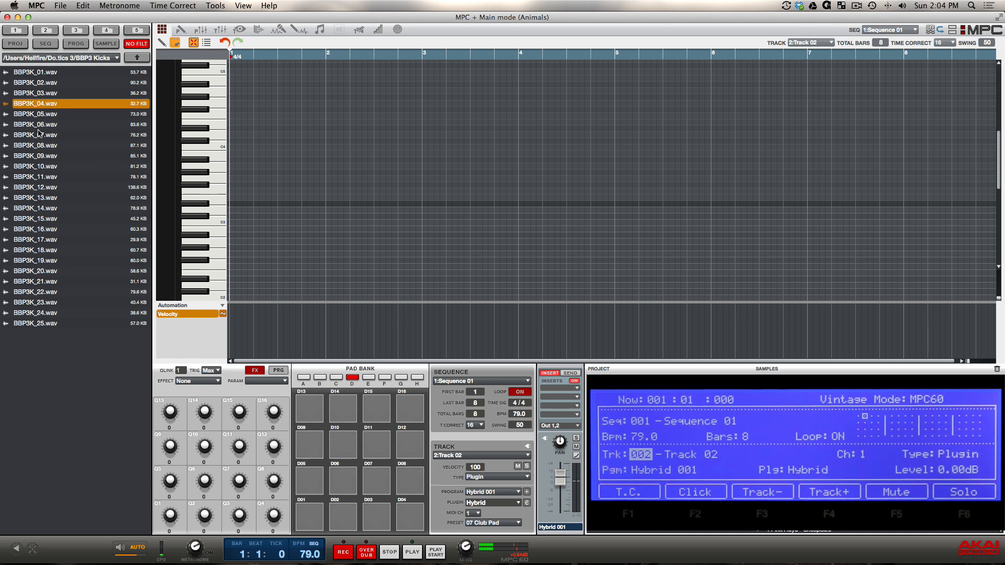
click(41, 125)
click(40, 156)
click(37, 184)
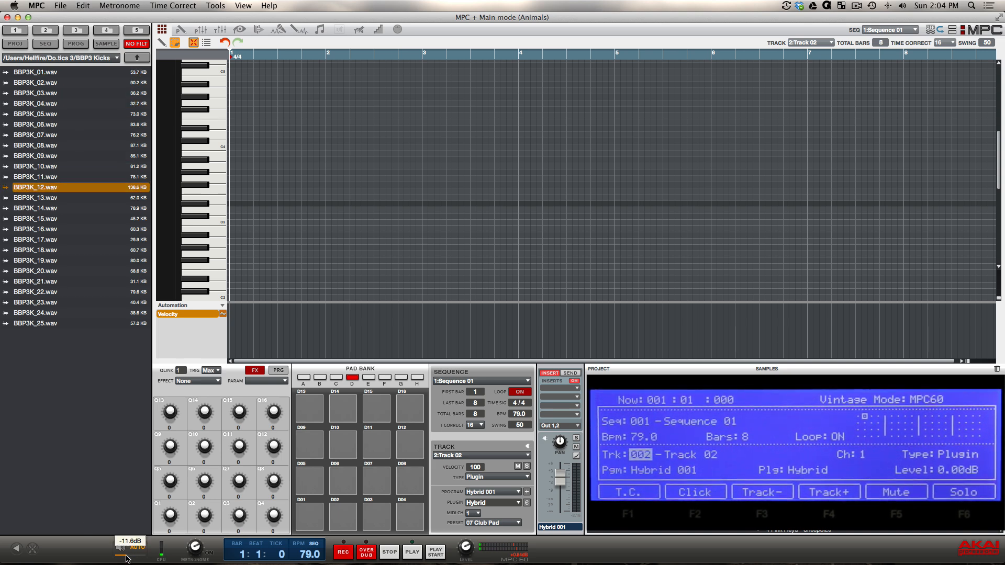
Audition more kicks at different preview volumes, including BBP3K_03, BBP3K_14, BBP3K_04 and BBP3K_08
click(38, 157)
click(45, 114)
click(44, 94)
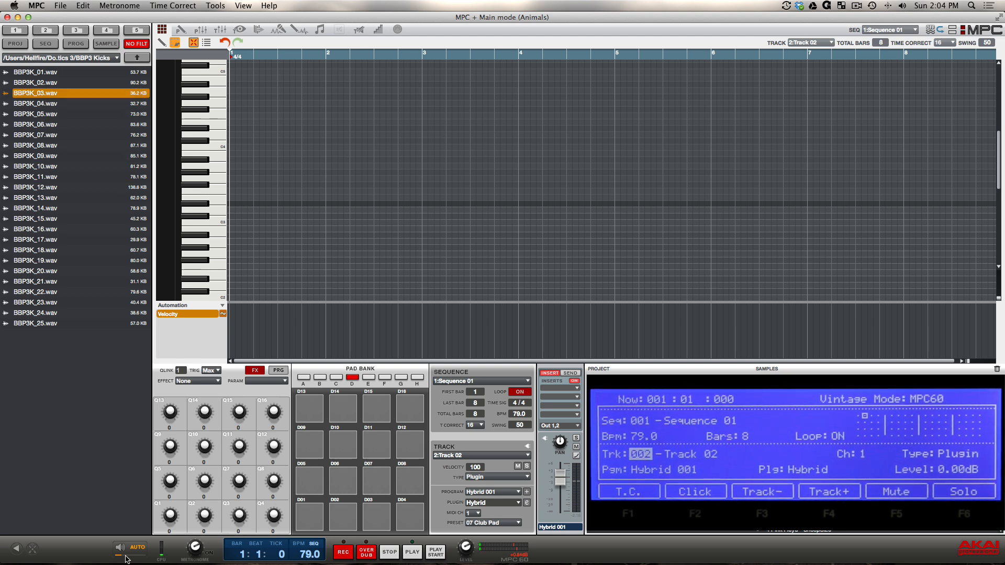
click(65, 209)
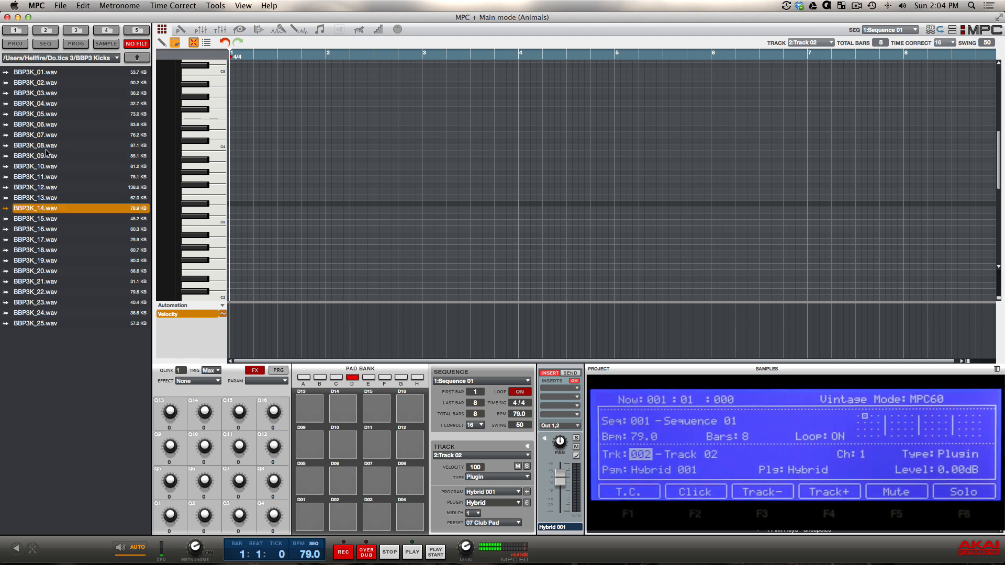
click(48, 135)
click(43, 103)
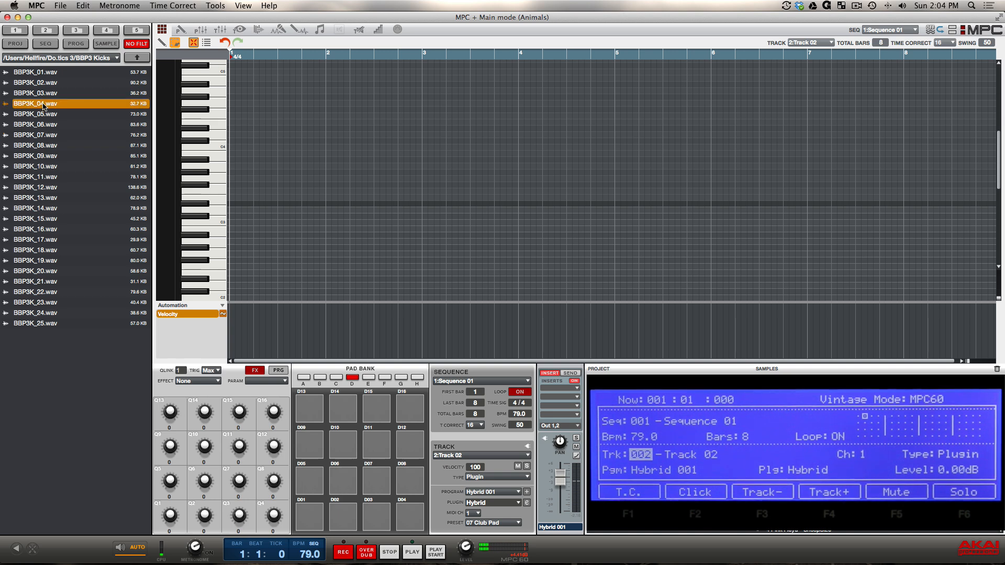
click(46, 147)
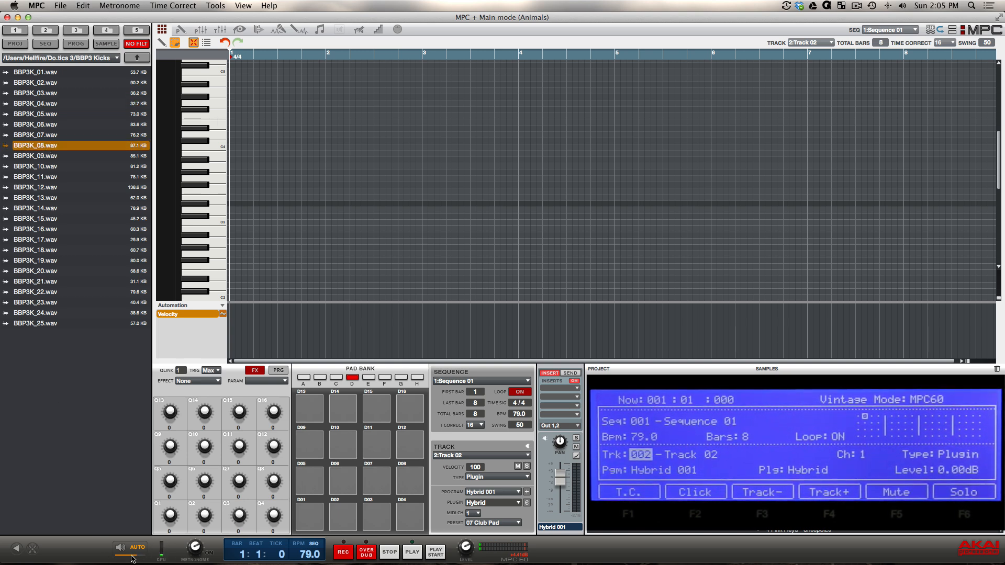
Lower the browser's audition volume from full and raise it again
mouse_move(137, 558)
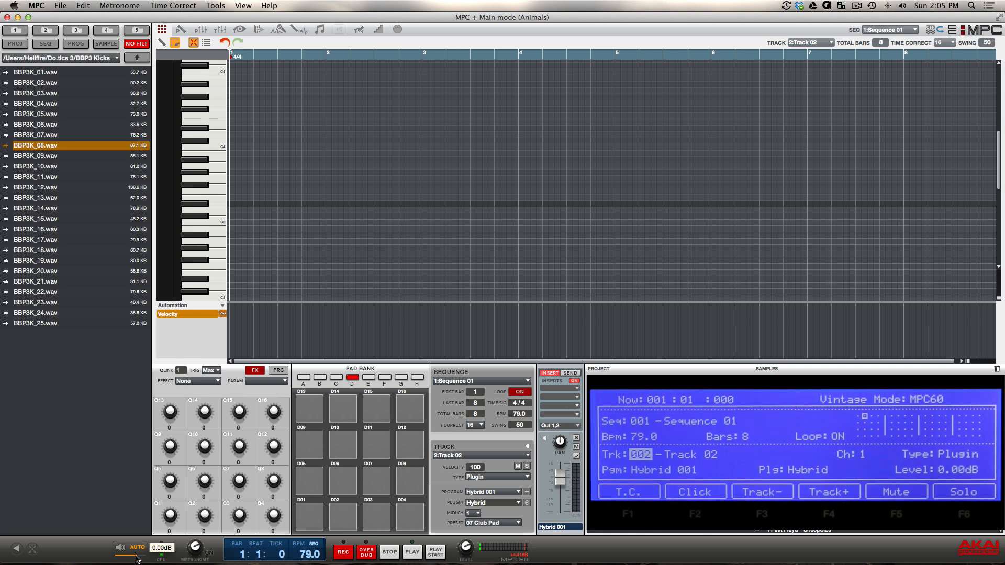
drag(136, 557, 108, 558)
drag(109, 558, 131, 558)
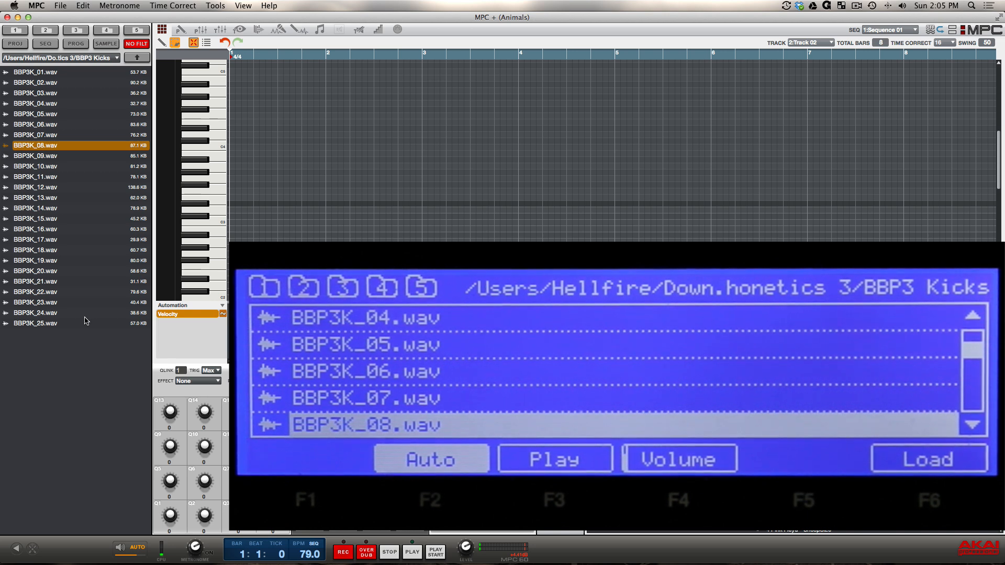
Audition kicks through the BBP3 Kicks list down to BBP3K_25.wav and back up to BBP3K_15.wav
key(Page_Down)
key(Page_Up)
key(Page_Up)
key(Page_Down)
key(Page_Down)
key(Page_Down)
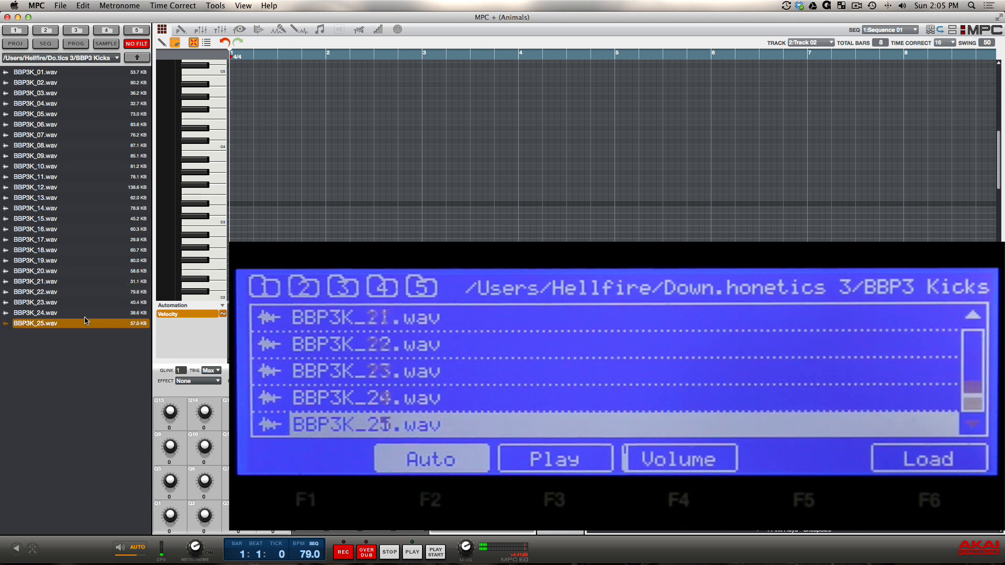
key(Page_Up)
key(Page_Up)
key(Page_Down)
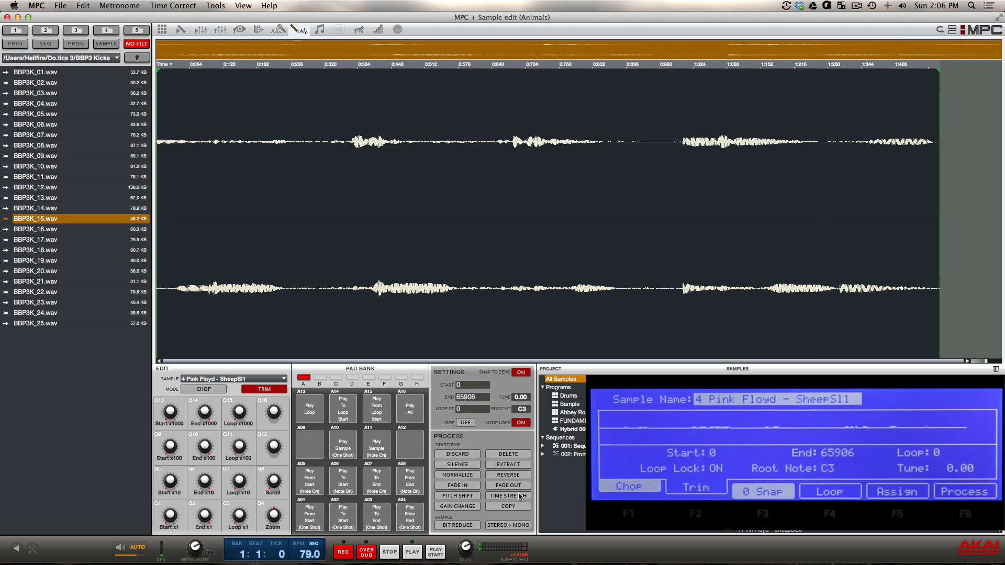
Switch the 4 Pink Floyd - SheepSl1 sample to Chop mode, try the Note On slice play mode and return it to One Shot
key(F1)
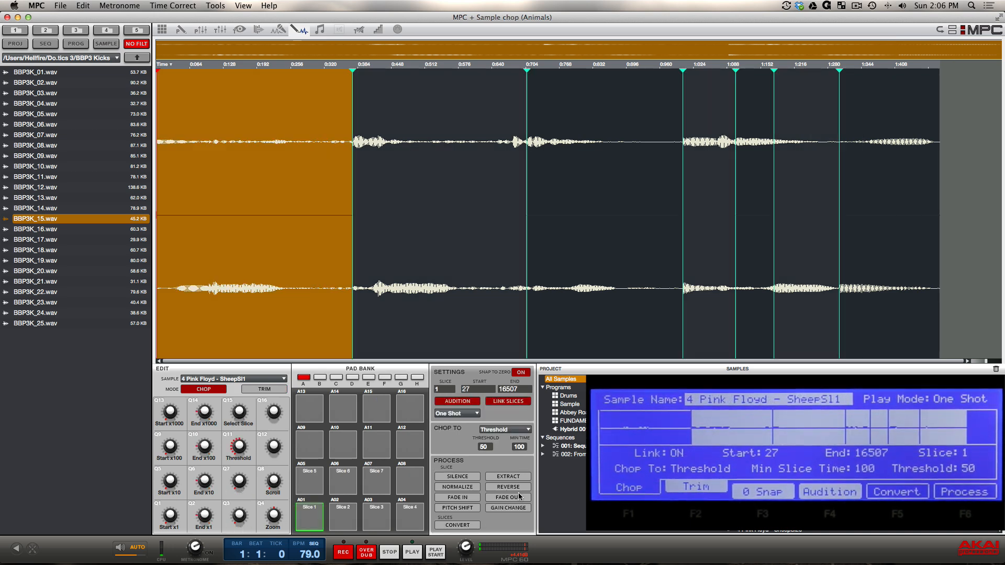
key(Right)
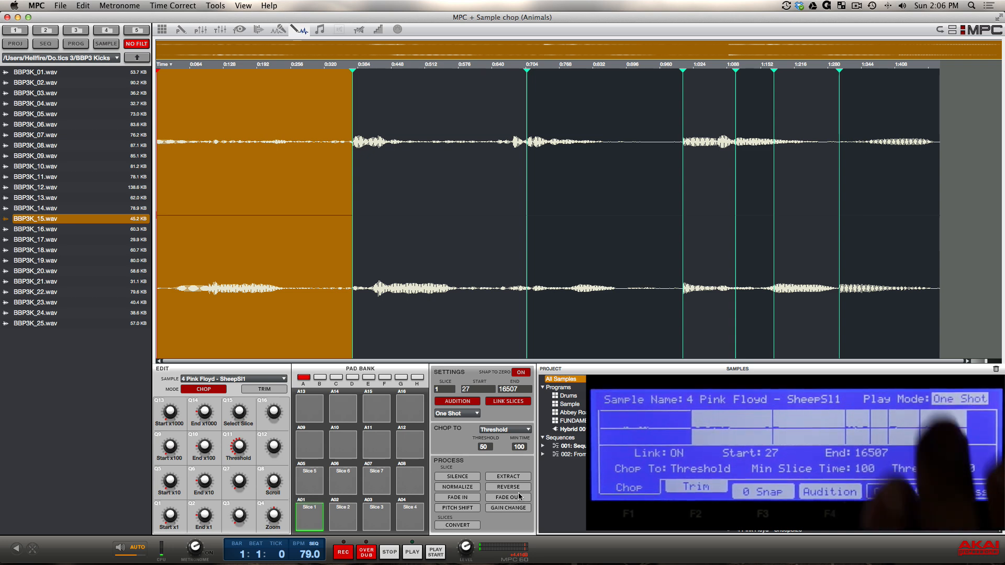
key(Down)
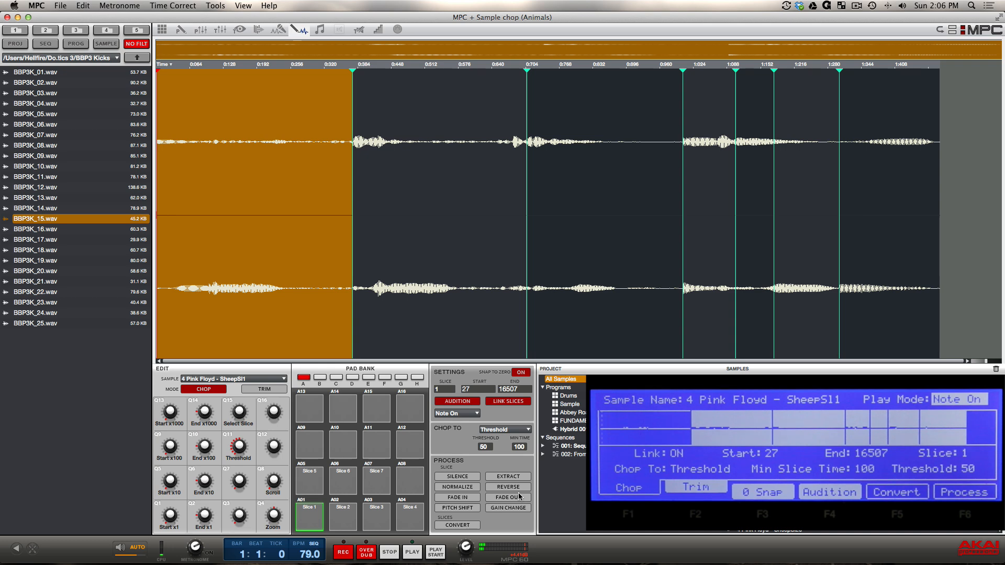
key(Up)
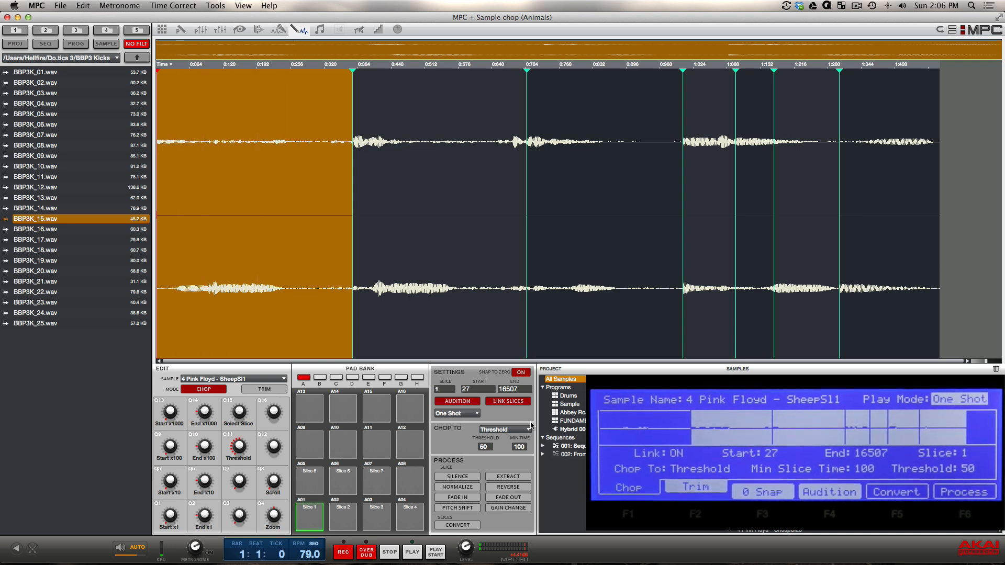
click(475, 415)
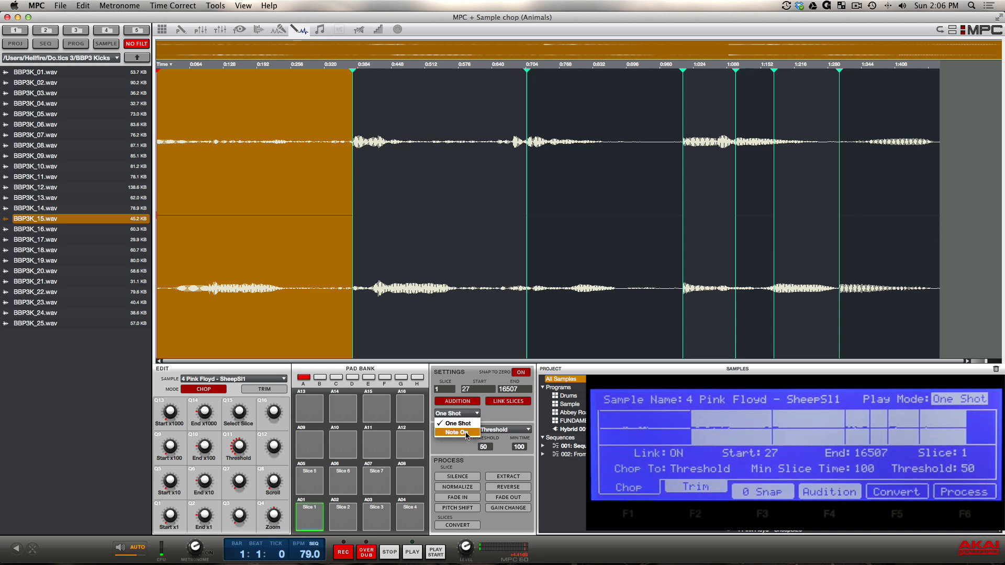
click(466, 426)
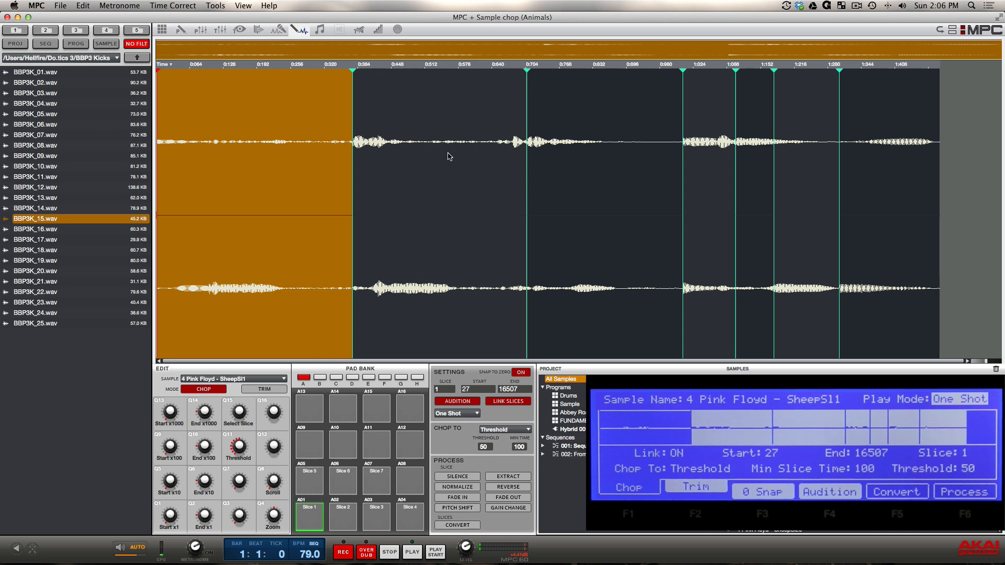
Add slice markers to the sample waveform at about 0:523 and 0:139
click(437, 70)
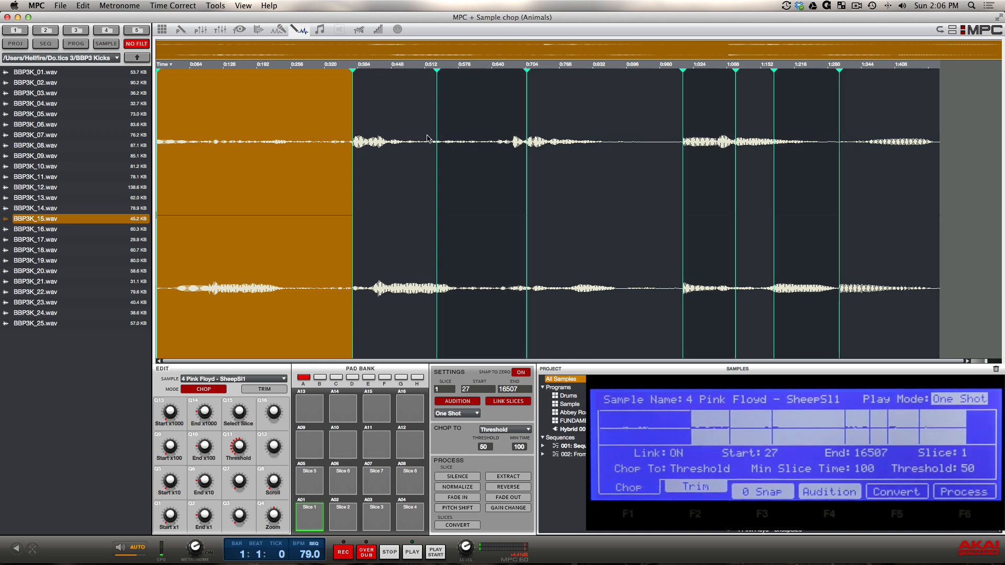
click(236, 68)
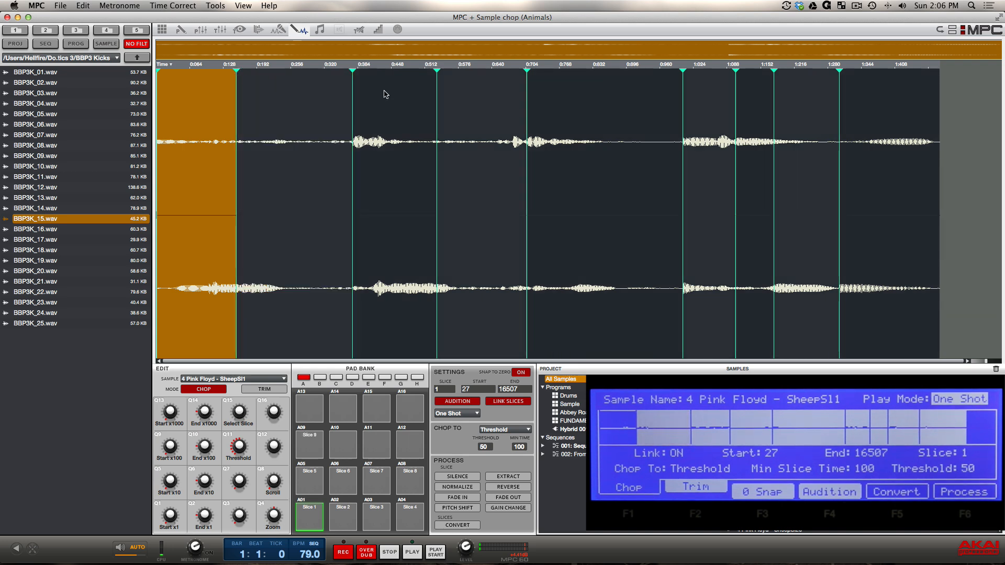
Add slice markers to the sample waveform at about 0:835 and 0:255, and switch the sample to Trim mode
click(601, 70)
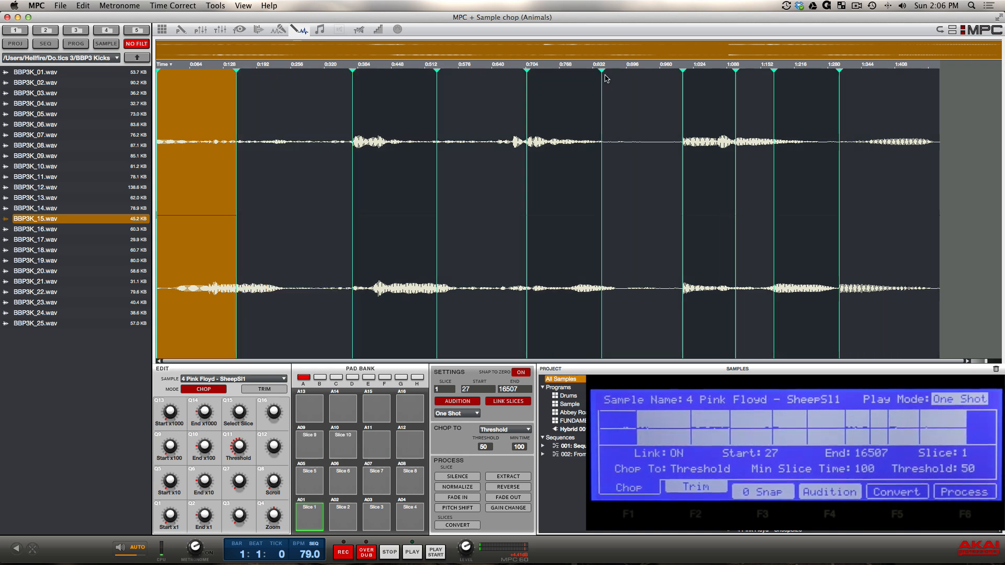
click(296, 72)
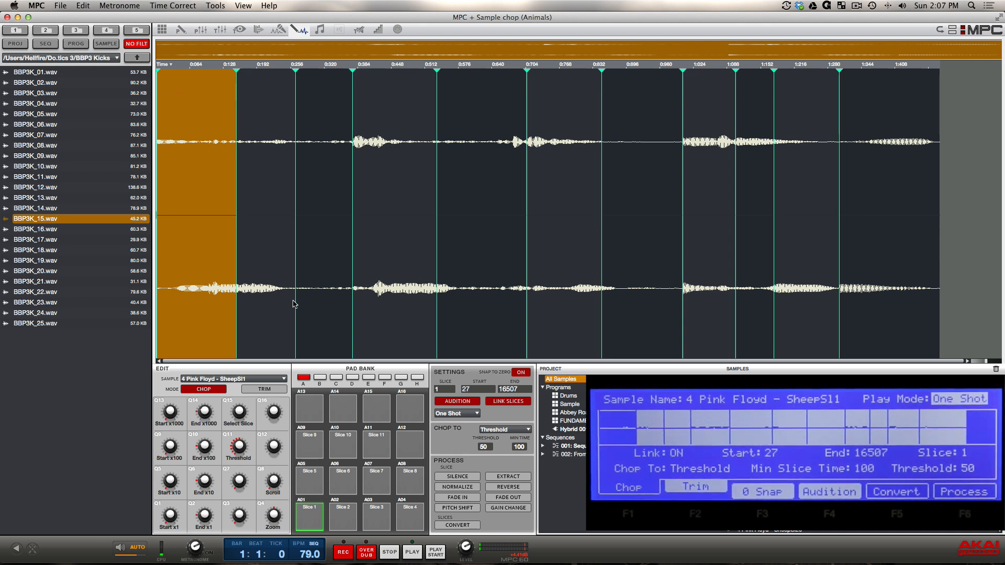
key(F2)
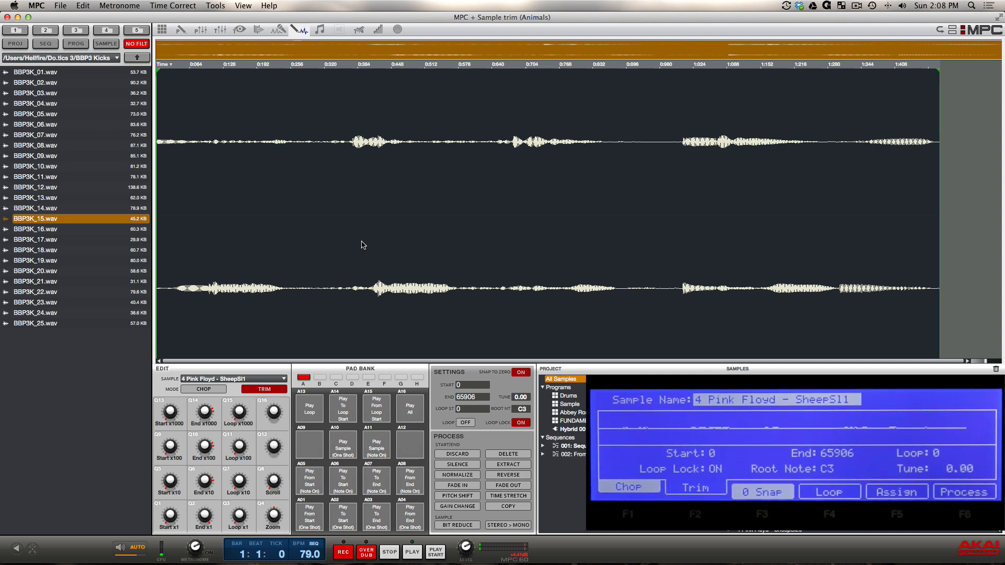
Open the sample's Process settings and choose Pitch Shift as the function
key(F6)
key(Down)
key(Down)
key(Down)
key(Down)
key(Down)
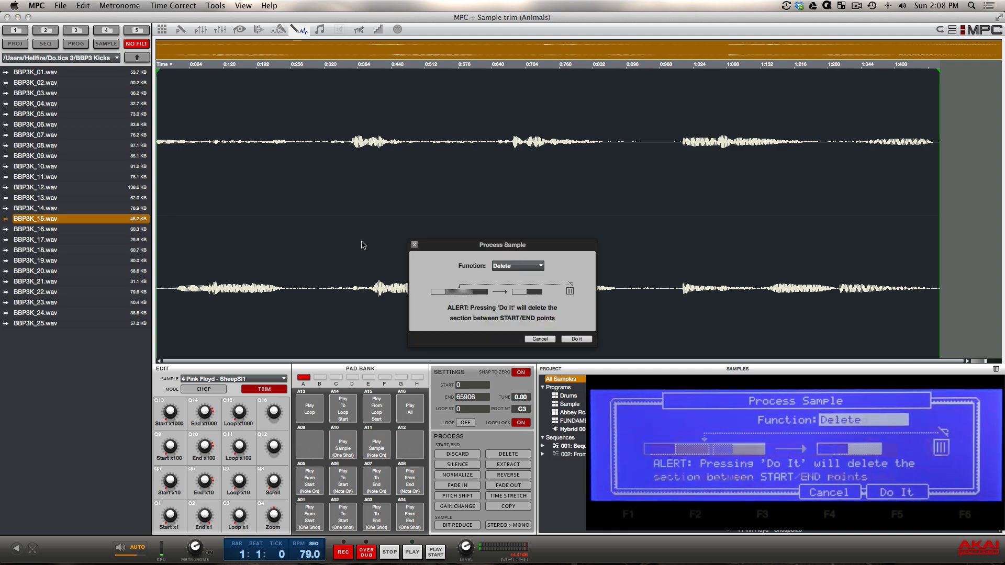
key(Down)
key(Down)
key(Down)
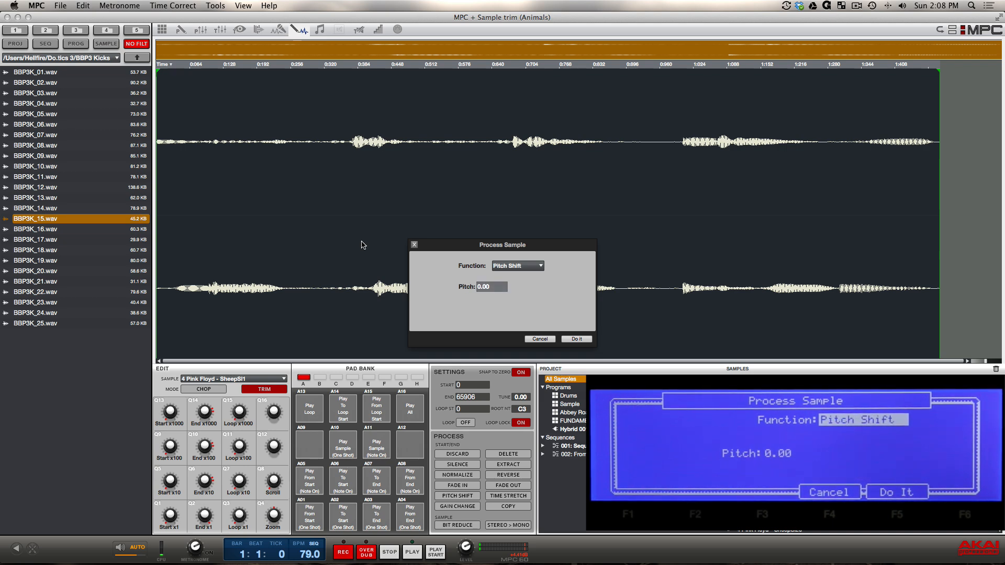
key(Down)
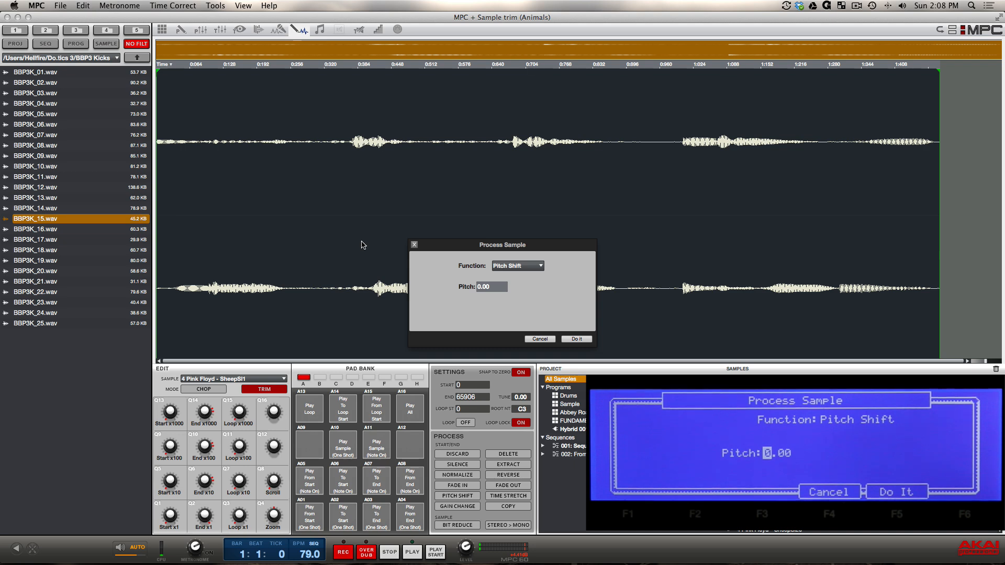
Lower the Pitch Shift amount to -10.00
key(minus)
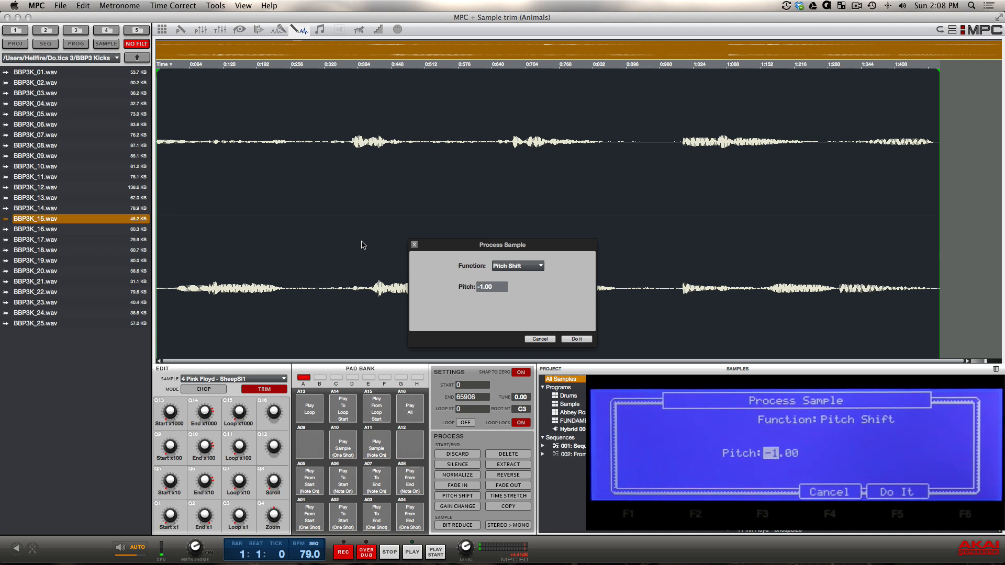
key(minus)
key(minus)
key(minus)
key(minus)
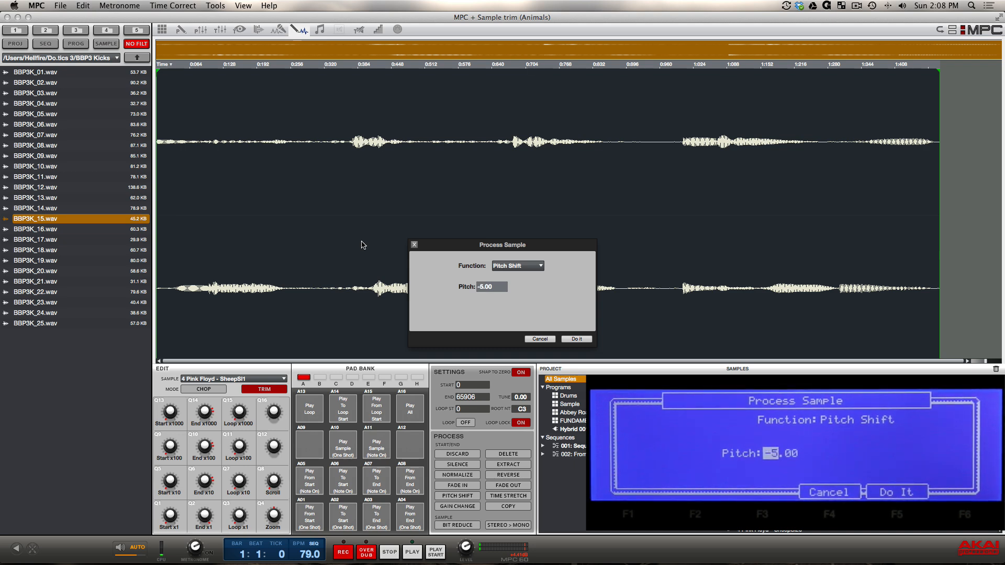
key(minus)
key(minus)
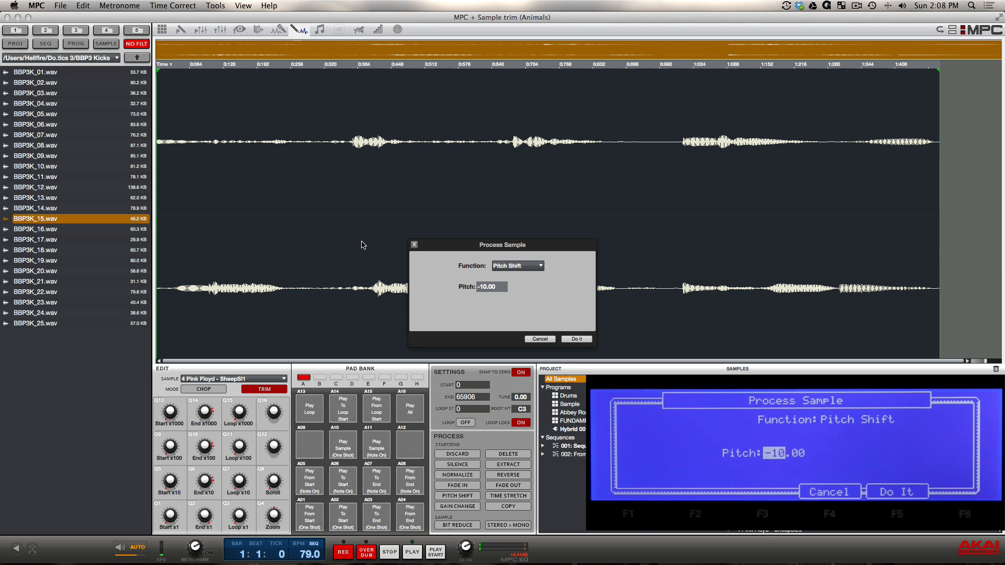
Fine-tune the Pitch Shift amount through its decimals to -10.29 and cancel the process
key(Right)
key(minus)
key(minus)
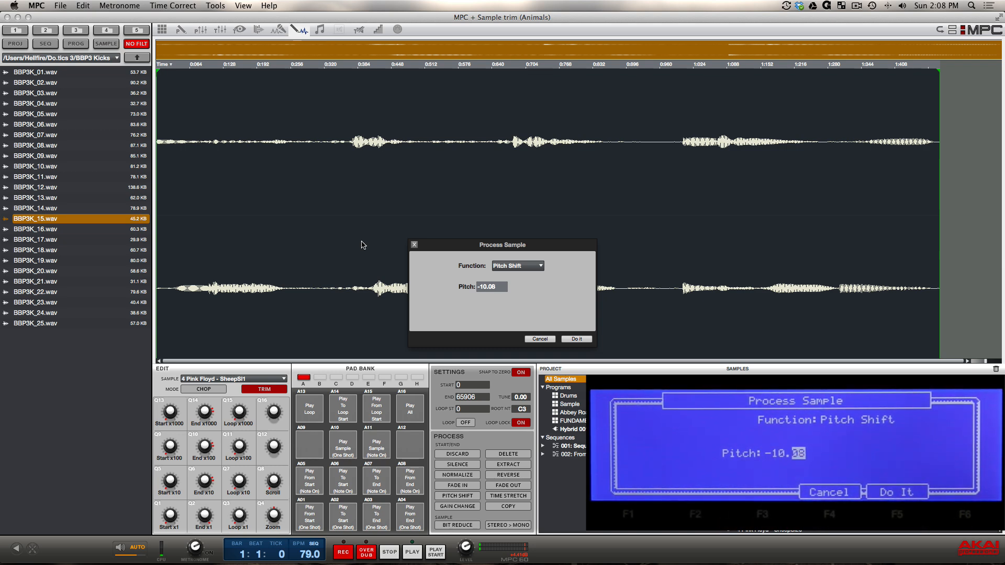
key(plus)
key(plus)
key(plus)
key(plus)
key(plus)
key(plus)
key(plus)
key(plus)
key(plus)
key(plus)
key(plus)
key(minus)
key(minus)
key(minus)
key(minus)
key(minus)
key(minus)
key(minus)
key(minus)
key(minus)
key(minus)
key(minus)
key(minus)
key(minus)
key(minus)
key(minus)
key(minus)
key(minus)
key(minus)
key(minus)
key(minus)
key(minus)
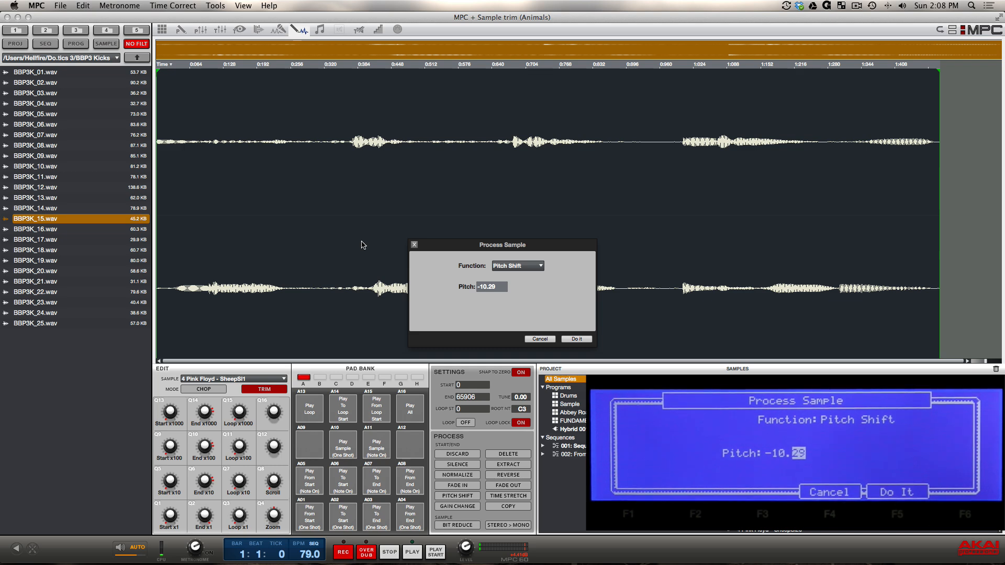
key(Escape)
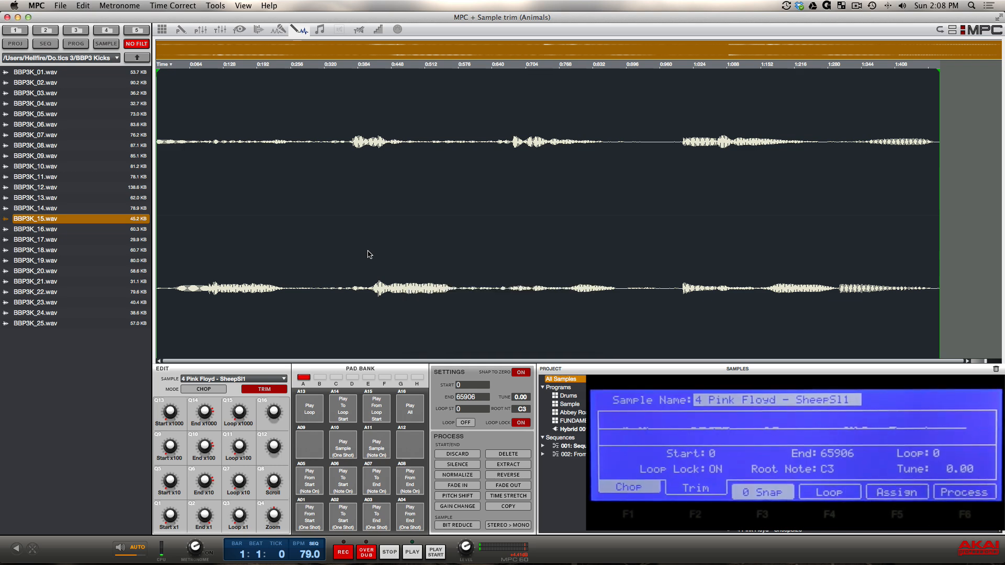
Select track 1 with the Sample program and show that program's Master settings in Program Edit
key(super+1)
key(super+2)
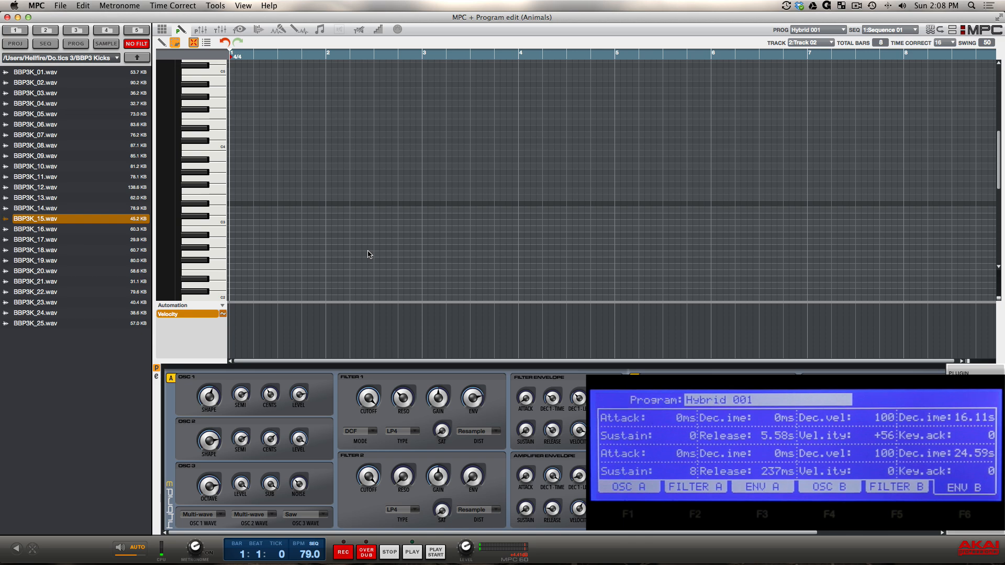
key(super+1)
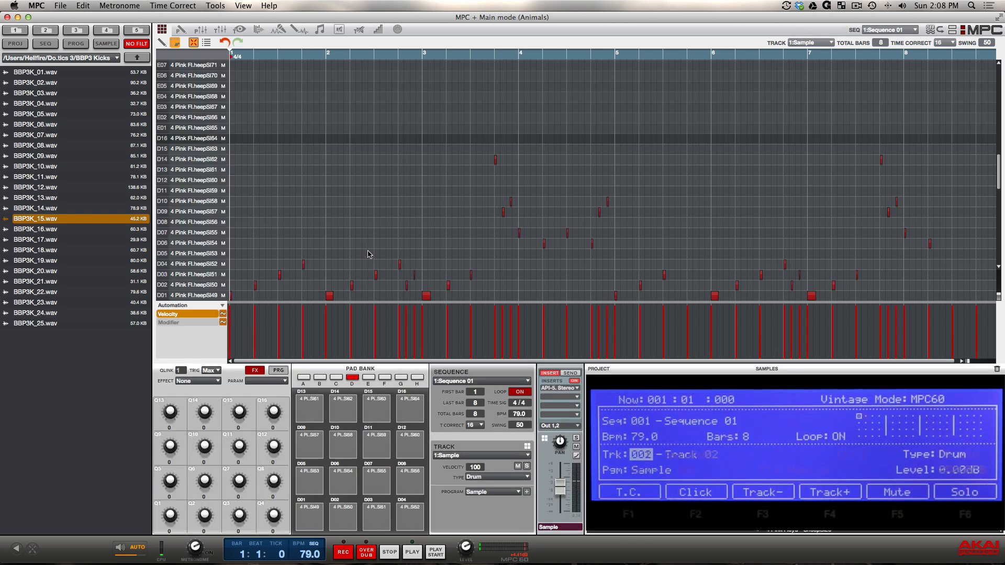
key(super+2)
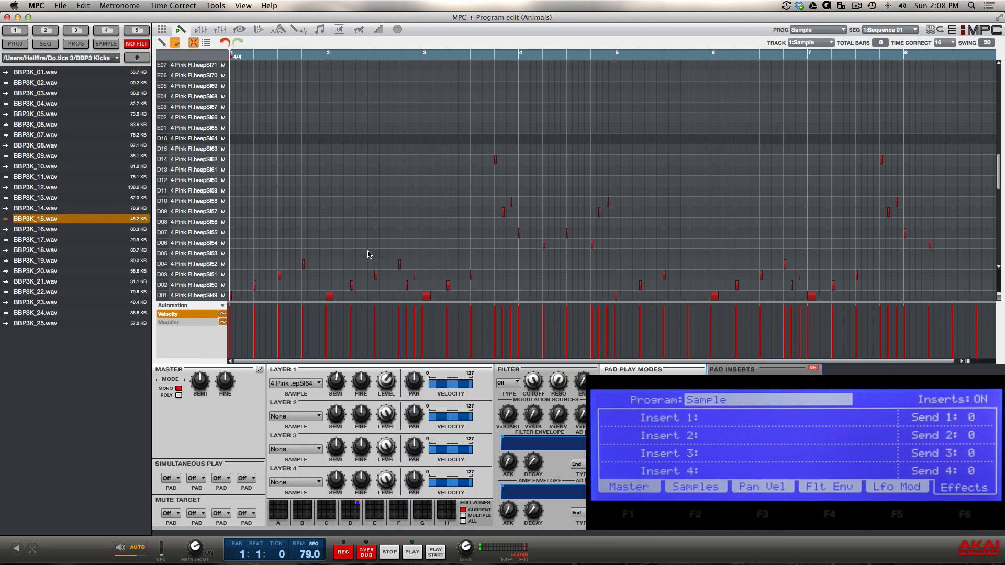
key(F1)
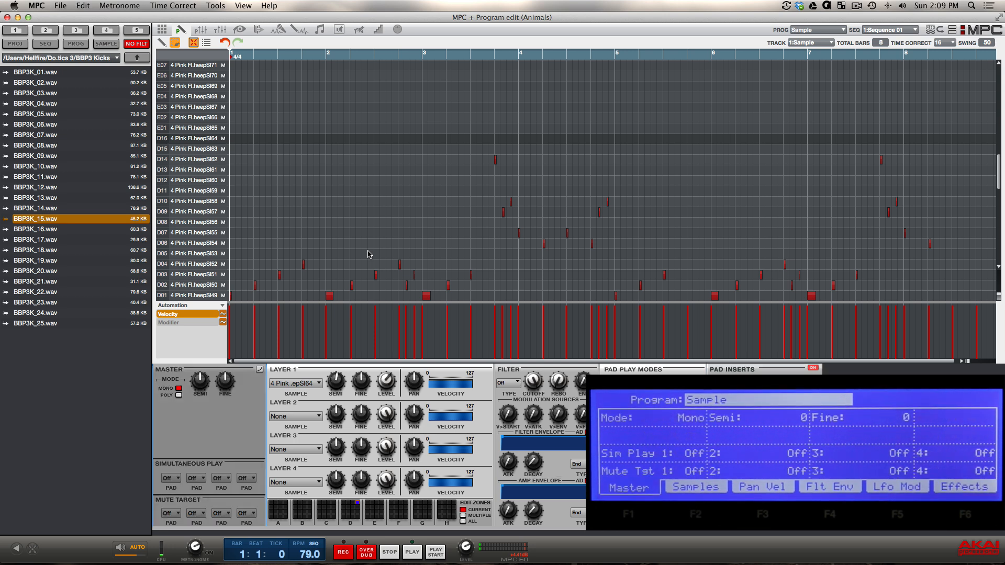
Try the All edit mode in the Sample program's Edit Zones, close it and return to Main mode
key(Down)
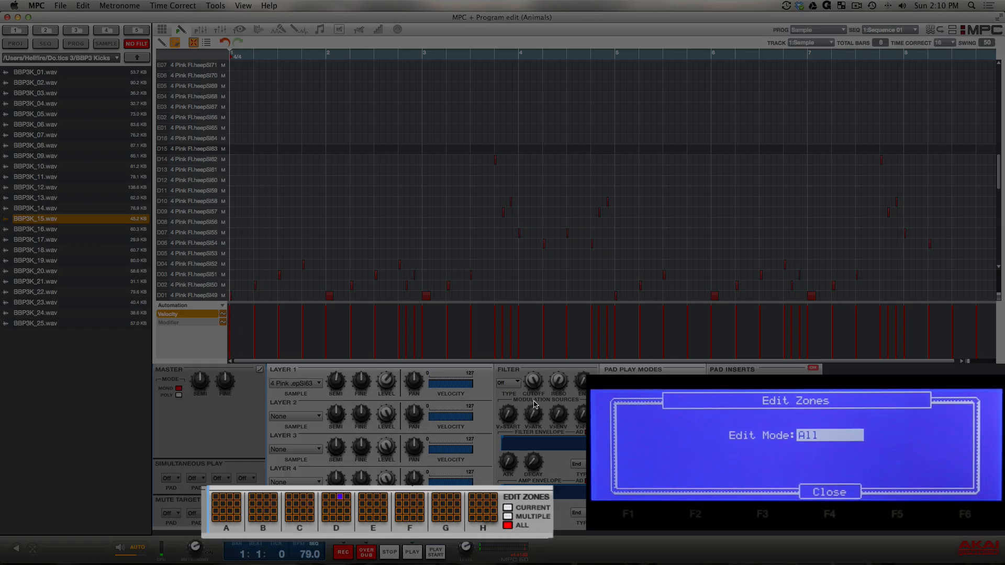
key(F4)
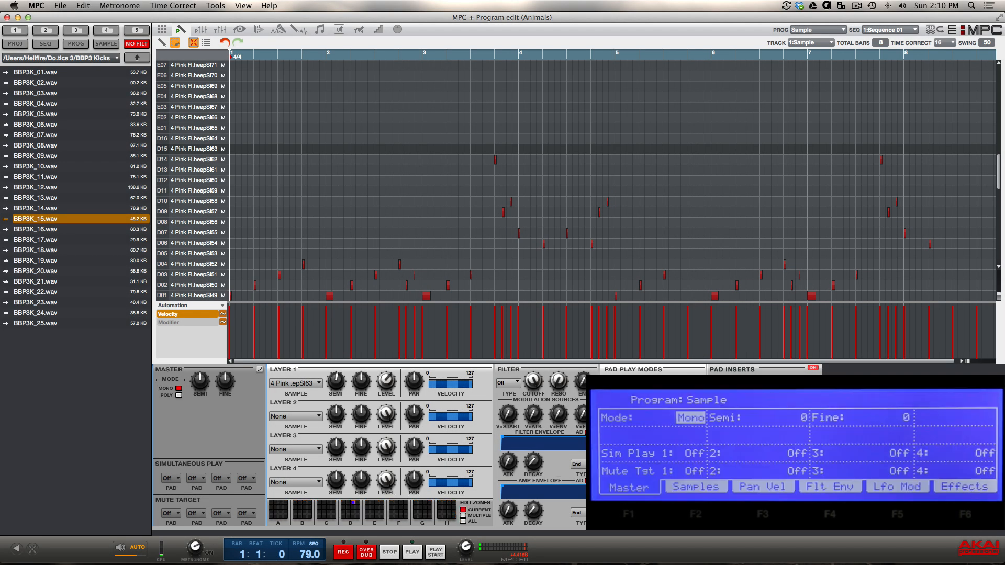
key(Escape)
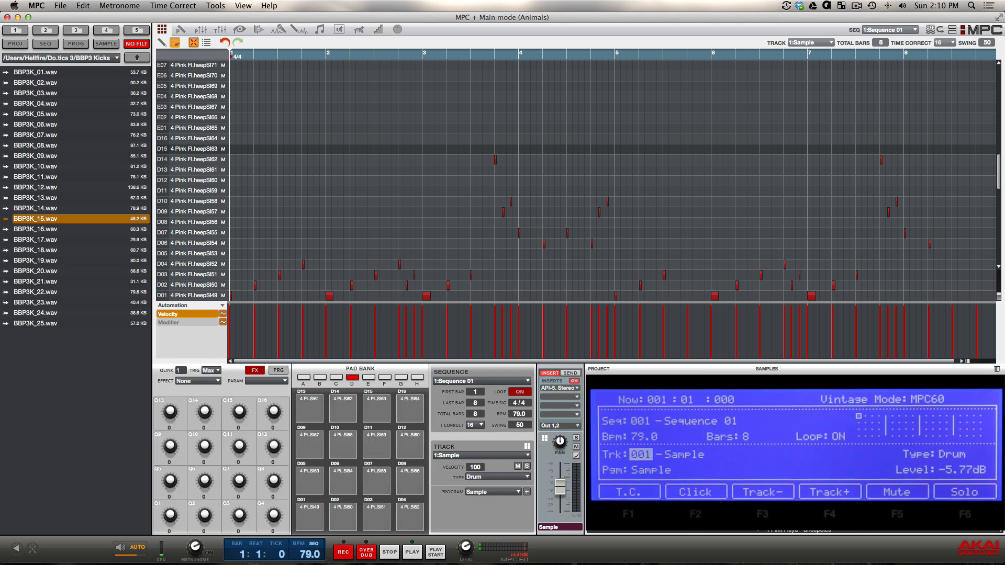
Set the time correction to 1/32 after trying 1/64, and audition pad D02
key(F1)
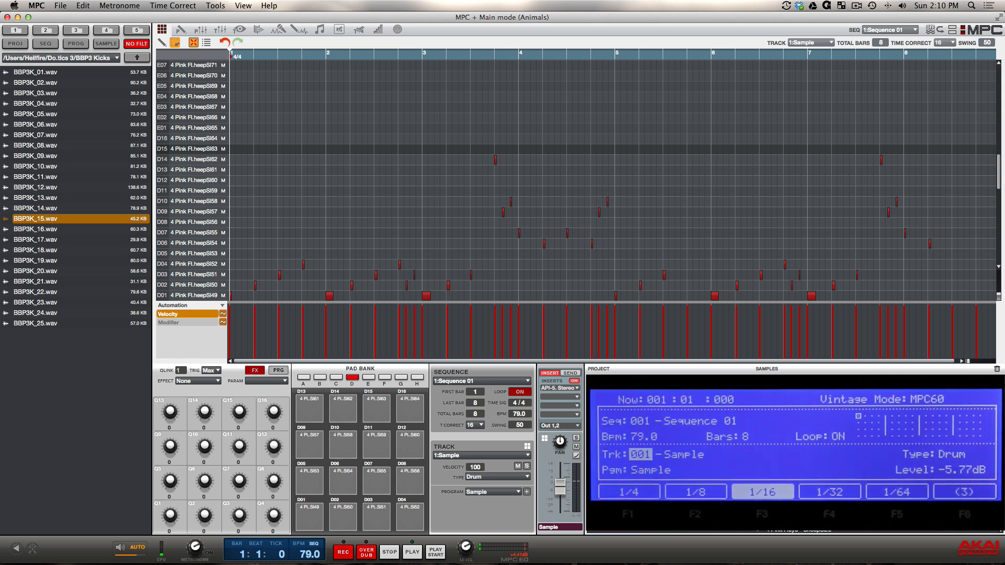
key(F4)
key(F5)
key(F4)
click(343, 517)
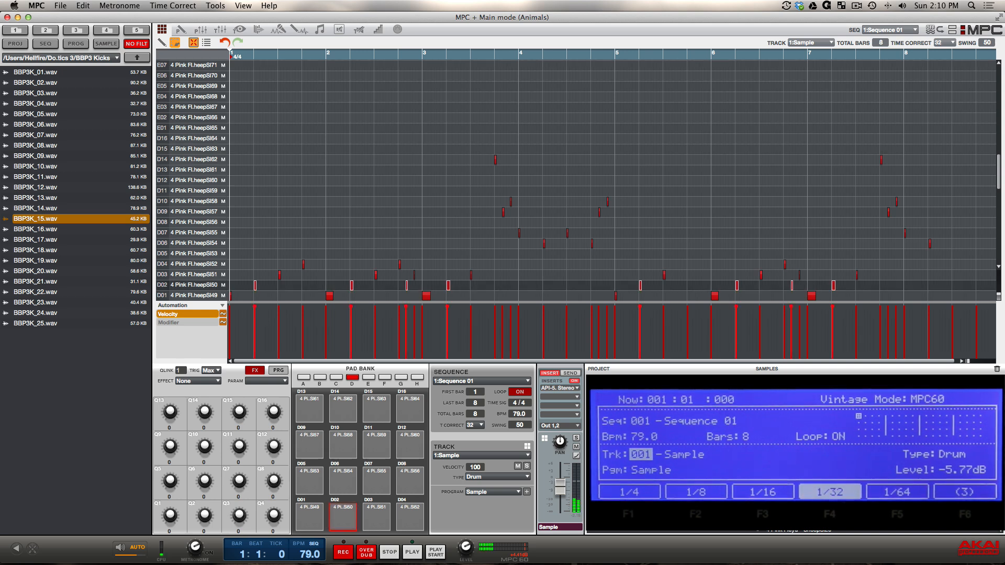
click(343, 517)
Step the time correction through 1/64, 1/32 and 1/16 and return it to 1/32
key(F5)
key(F4)
key(F3)
key(F4)
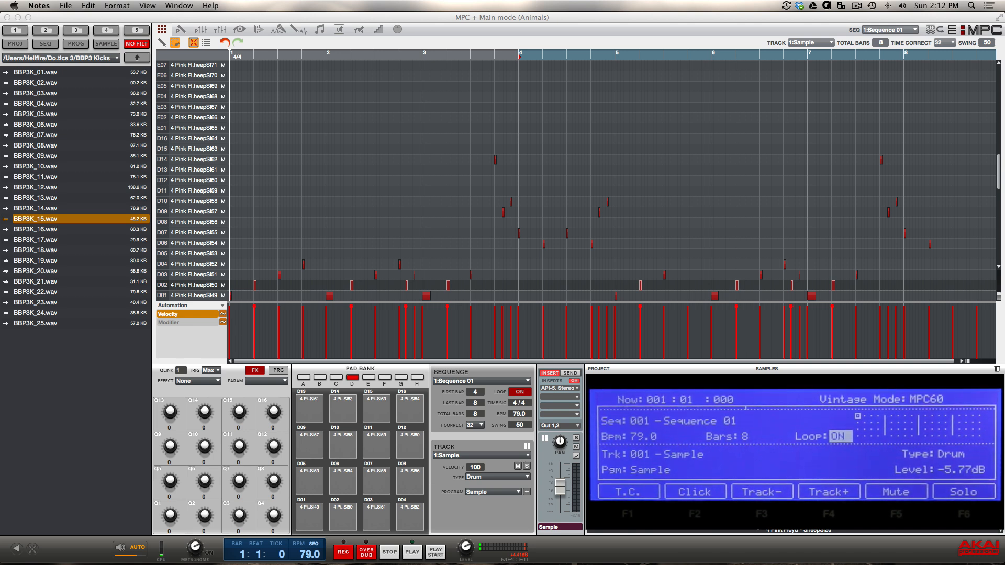
Play back Sequence 01 with its loop starting at bar 4
key(space)
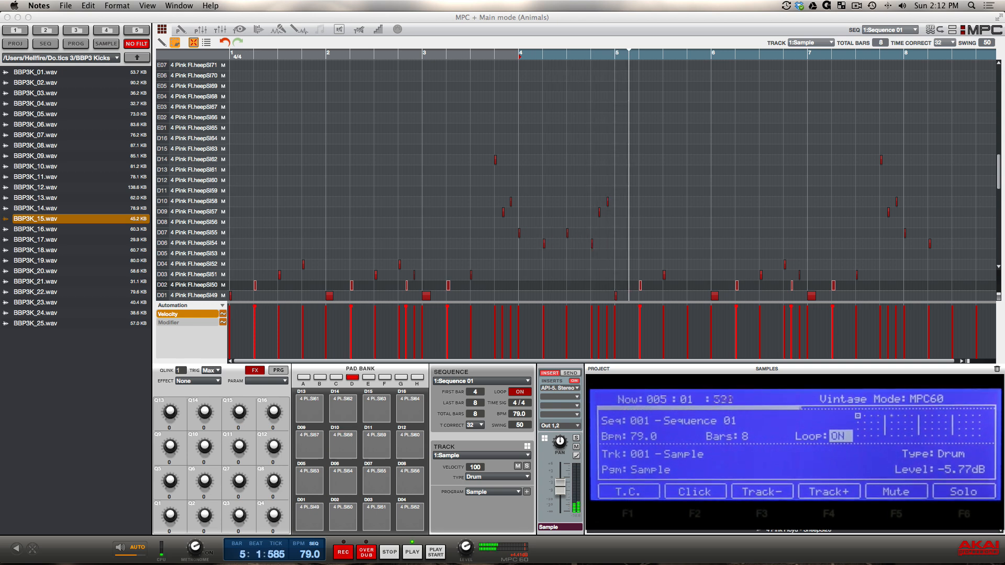
click(496, 19)
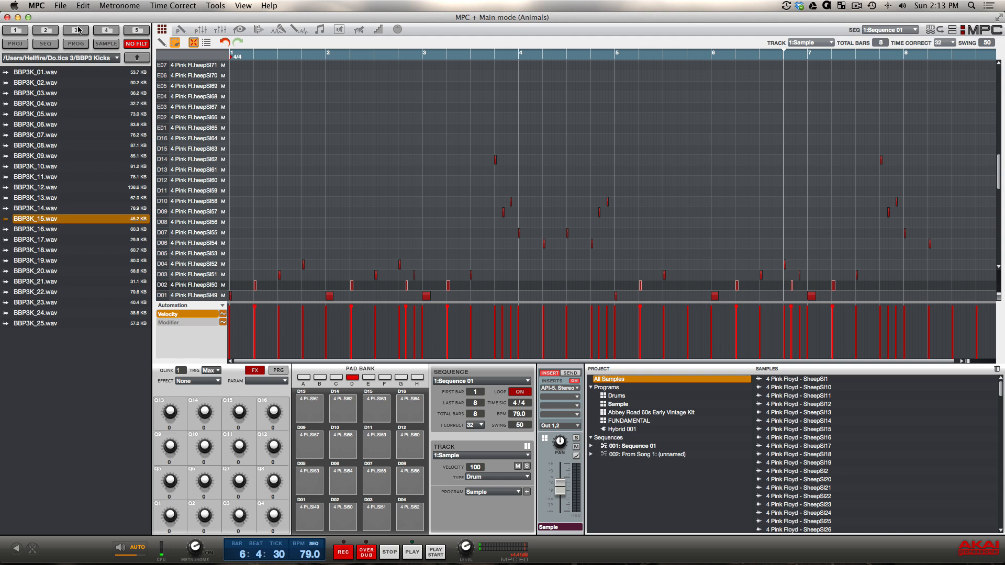
Open the Other page of the preferences and try adjusting the Multi Process Threads value
click(37, 11)
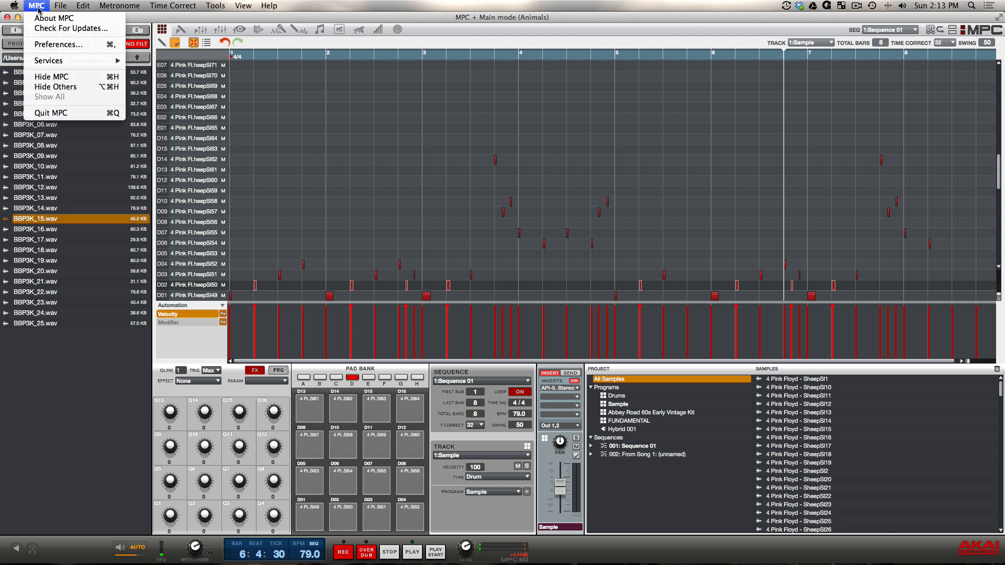
click(47, 49)
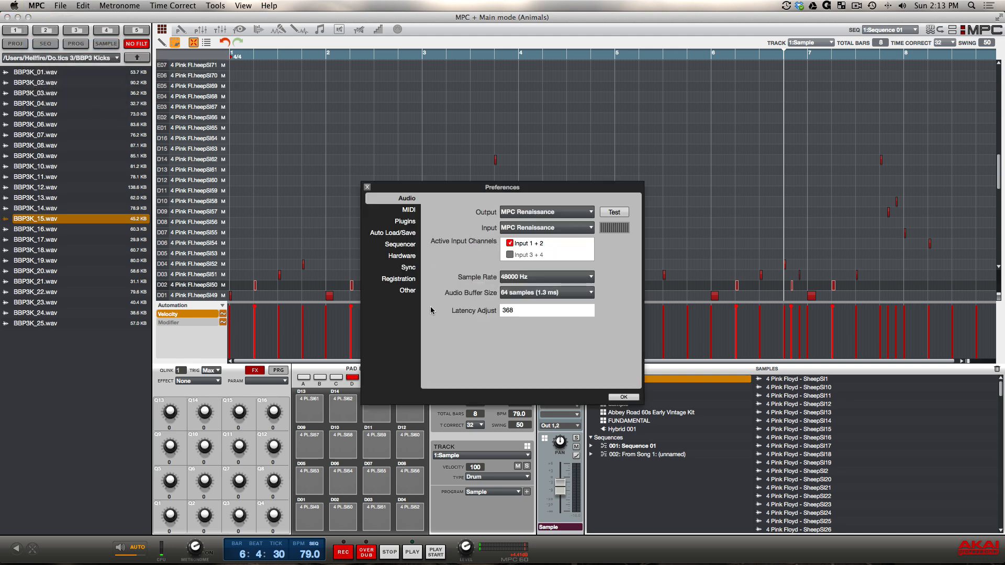
click(411, 292)
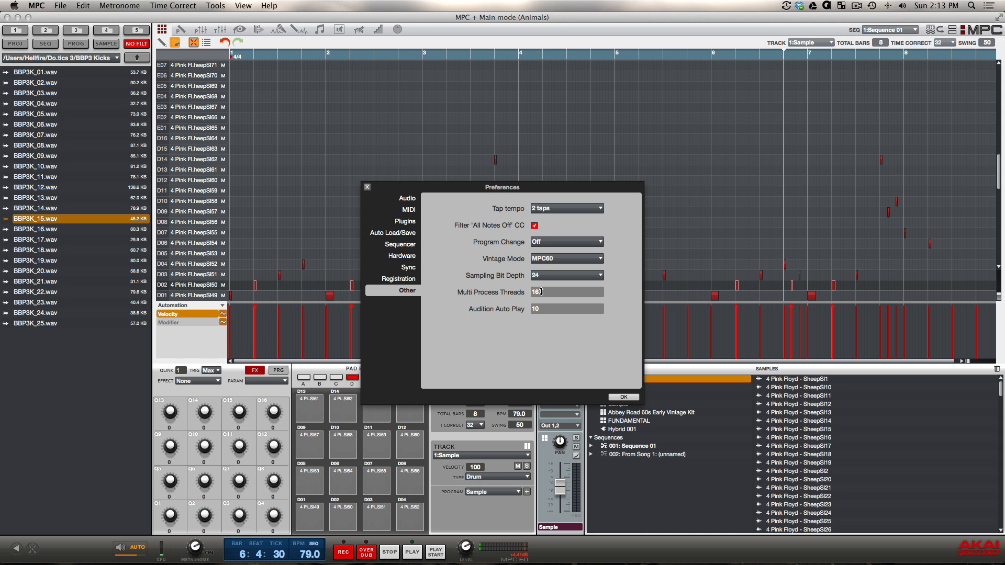
drag(541, 292, 543, 271)
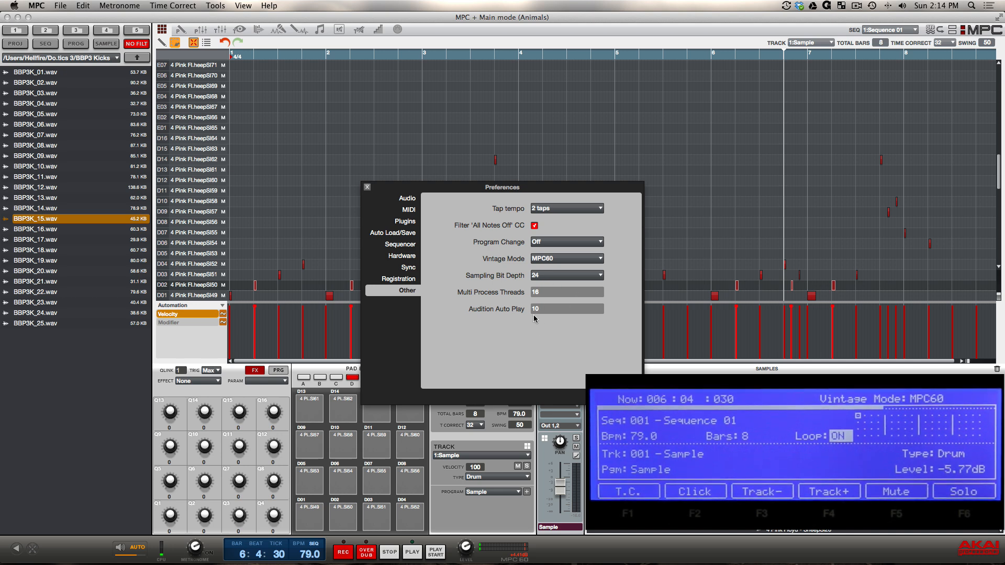
Switch the Audition Auto Play preference between Unlimited and 10, and close the preferences
drag(538, 310, 538, 310)
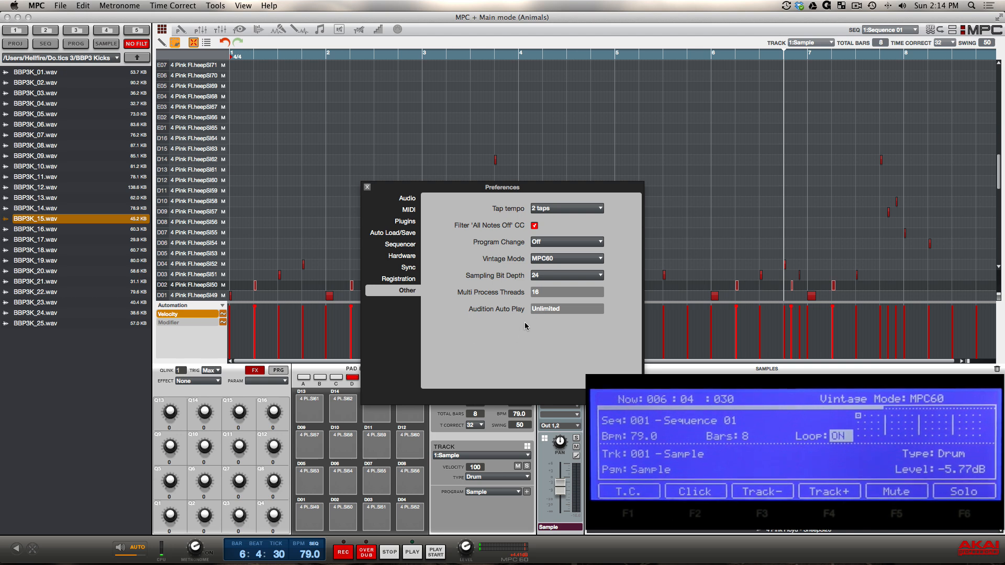
drag(544, 309, 548, 263)
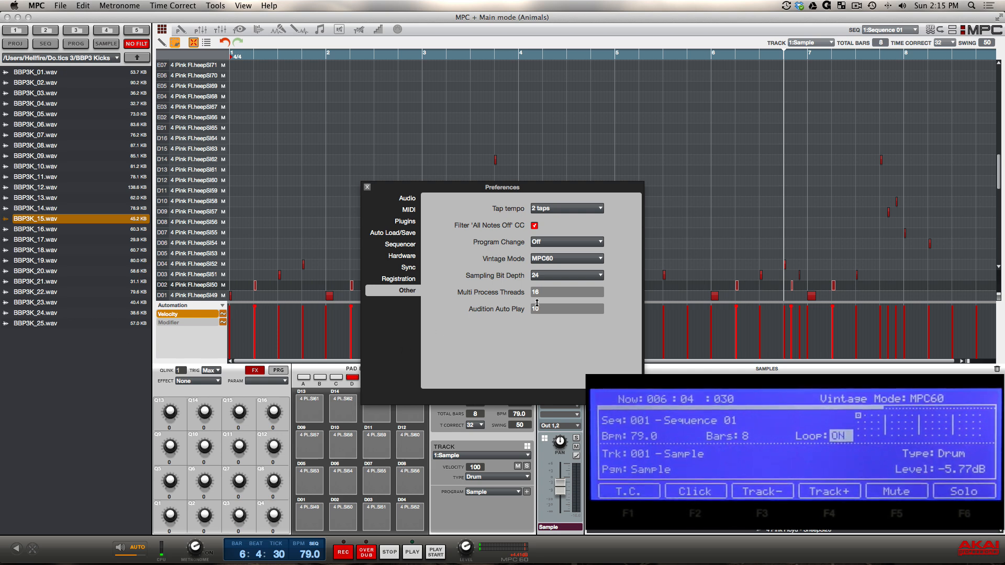
mouse_move(537, 311)
mouse_down()
mouse_move(538, 332)
mouse_move(538, 313)
mouse_up()
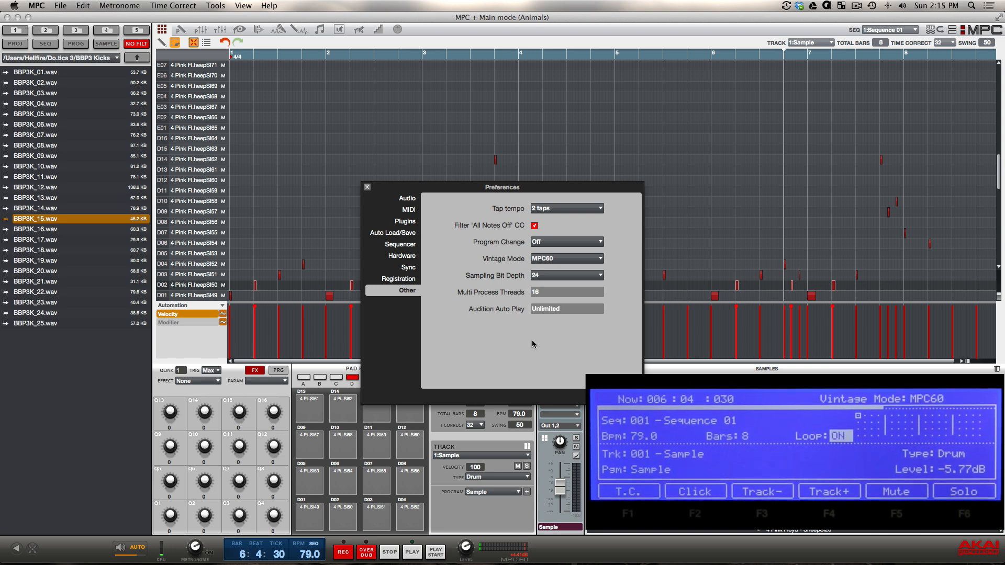
drag(546, 313, 558, 246)
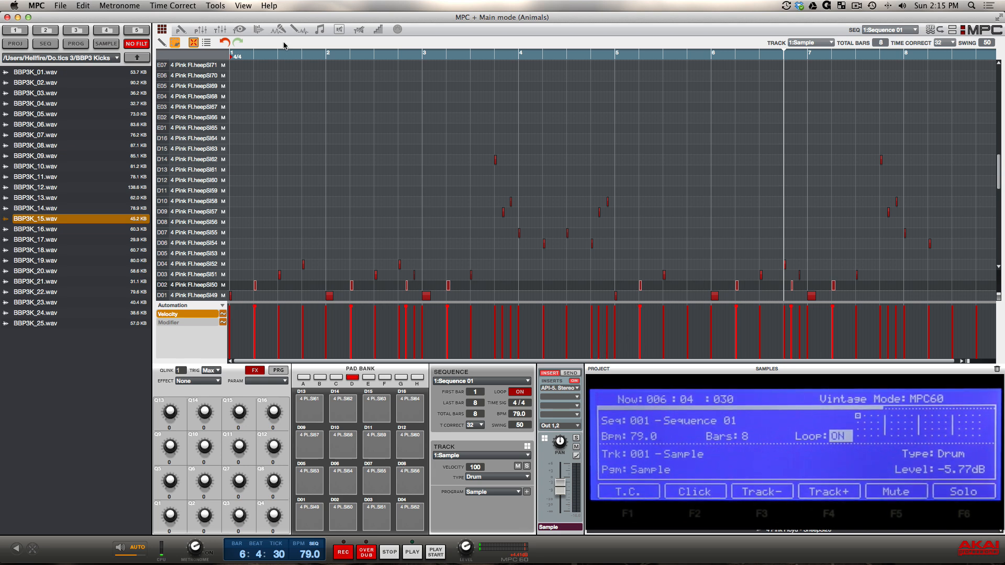
Show the on-screen MIDI keyboard and play a note with the computer keyboard
click(215, 6)
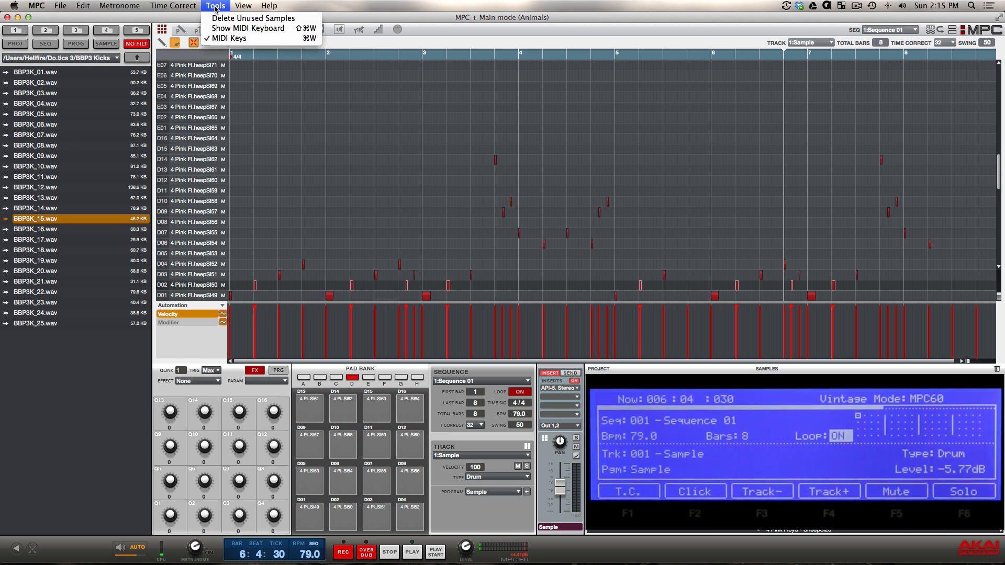
click(432, 299)
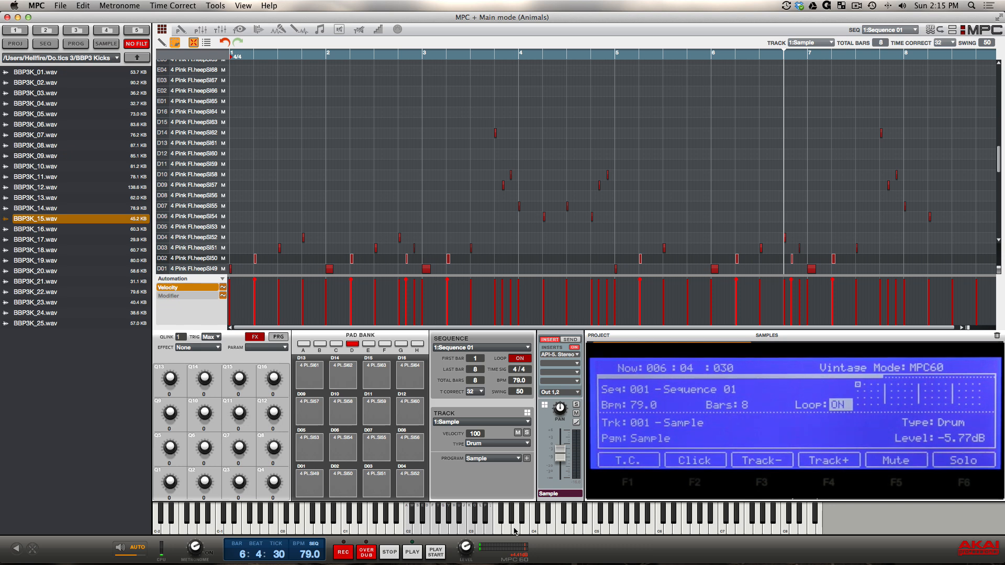
key(a)
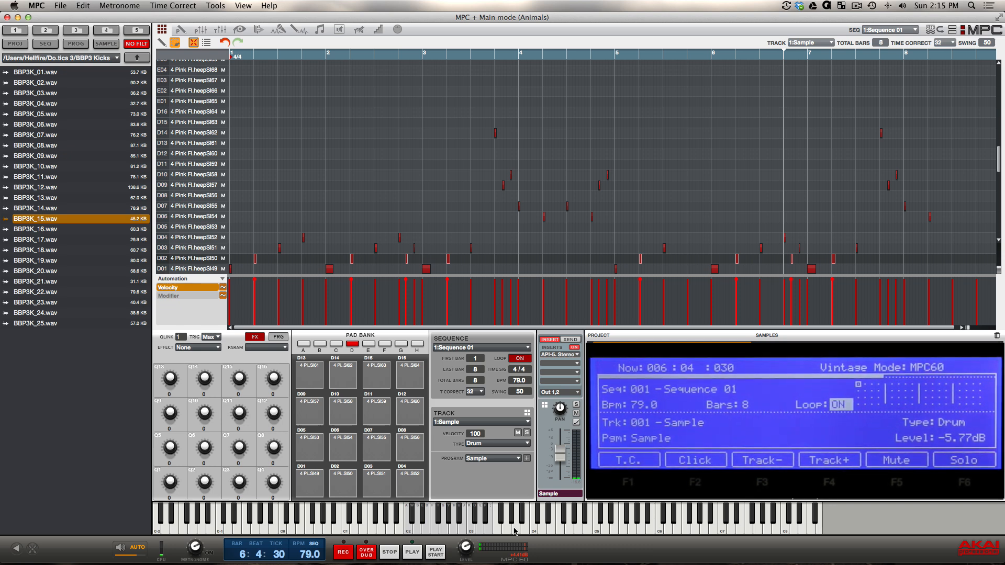
Play a note, shift the on-screen keyboard's playable range down by octaves, and shift it back up
key(j)
key(z)
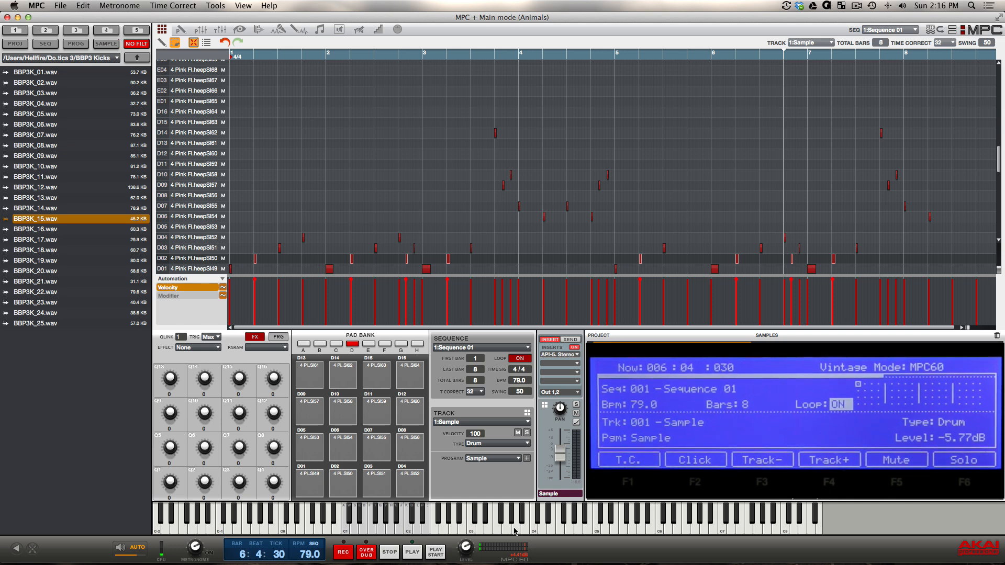
key(z)
key(z)
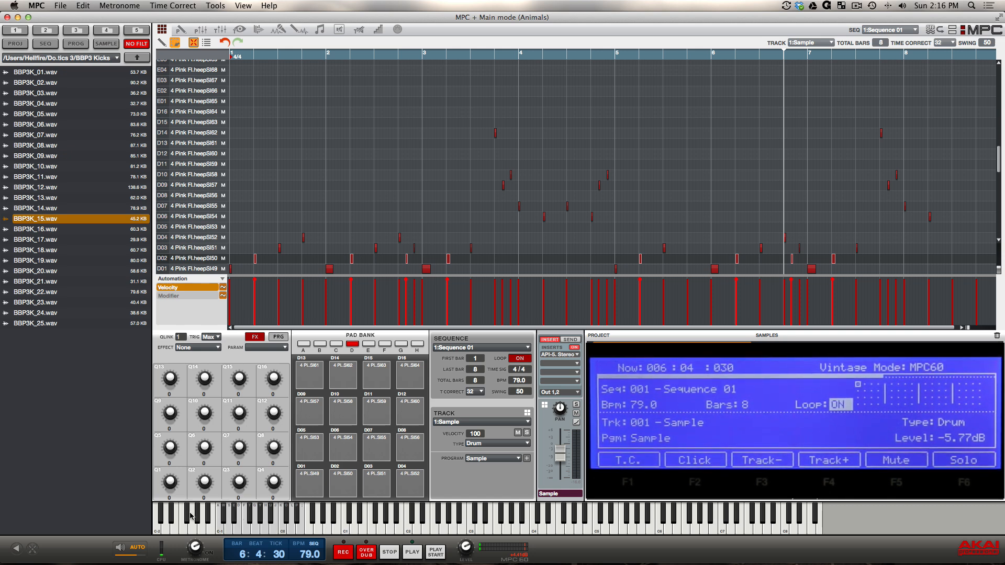
key(x)
key(x)
key(x)
key(x)
key(x)
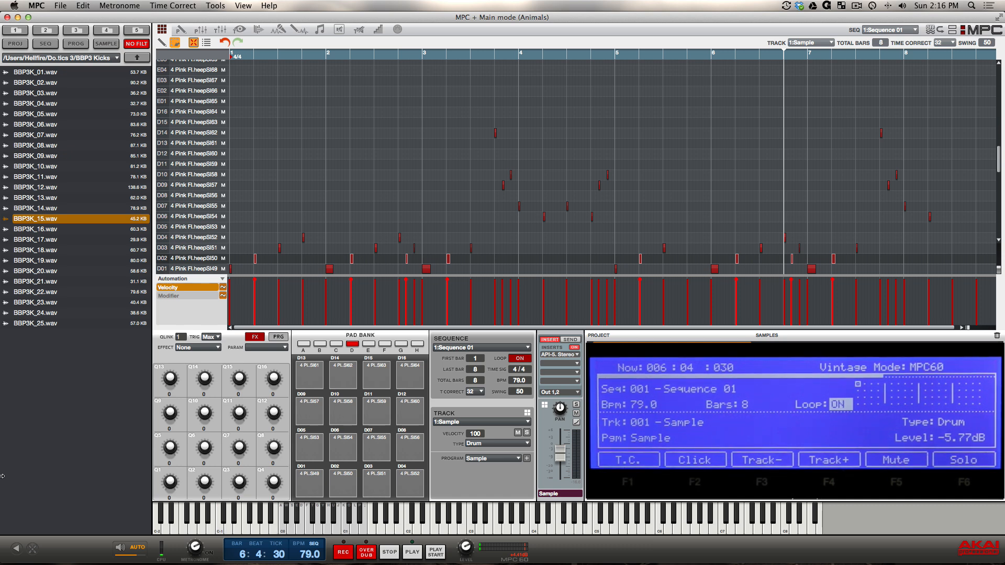
key(x)
Play notes from the computer keyboard and move the playable octave range down and up again
key(y)
key(e)
key(z)
key(z)
key(z)
key(z)
key(x)
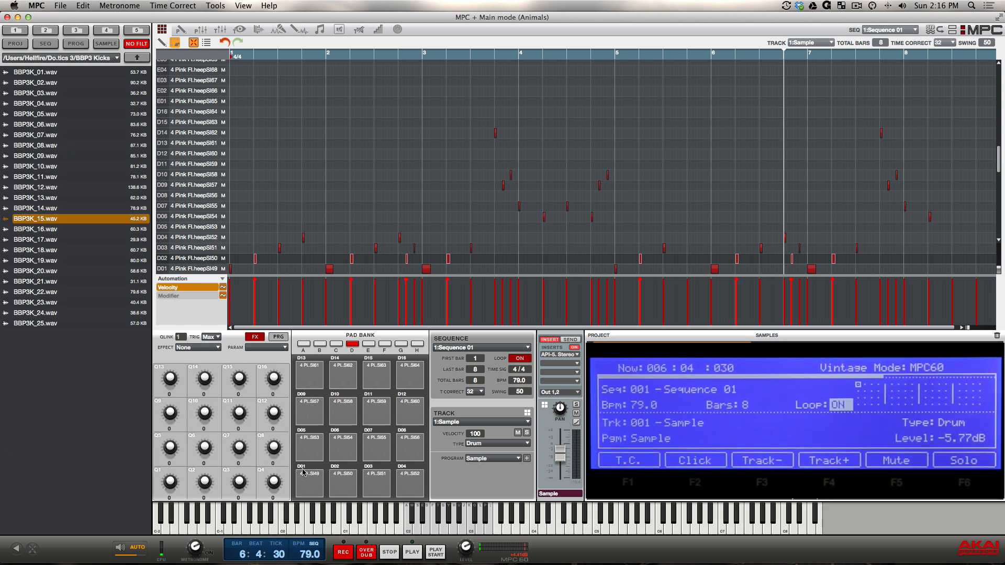
Select pad D01 and play a note on the on-screen MIDI keyboard
click(317, 485)
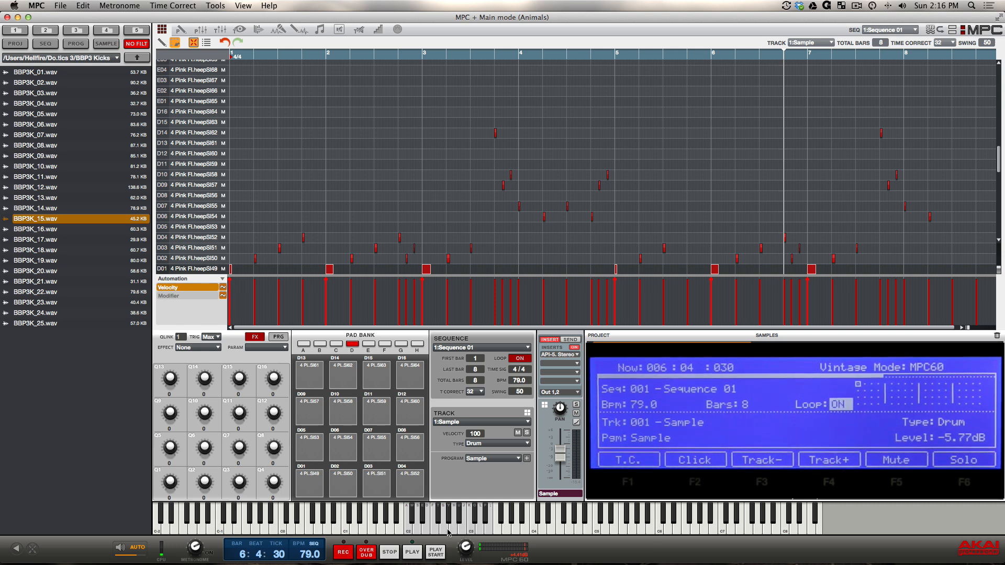
click(534, 529)
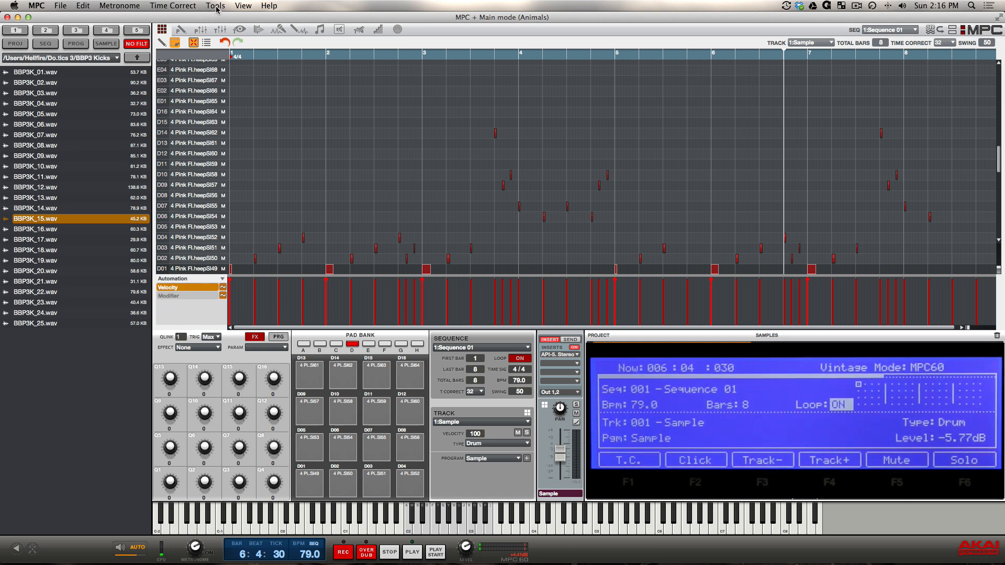
Look over the available modes and view Program Edit, Program Mixer and Track Mixer in turn
click(241, 6)
mouse_move(255, 20)
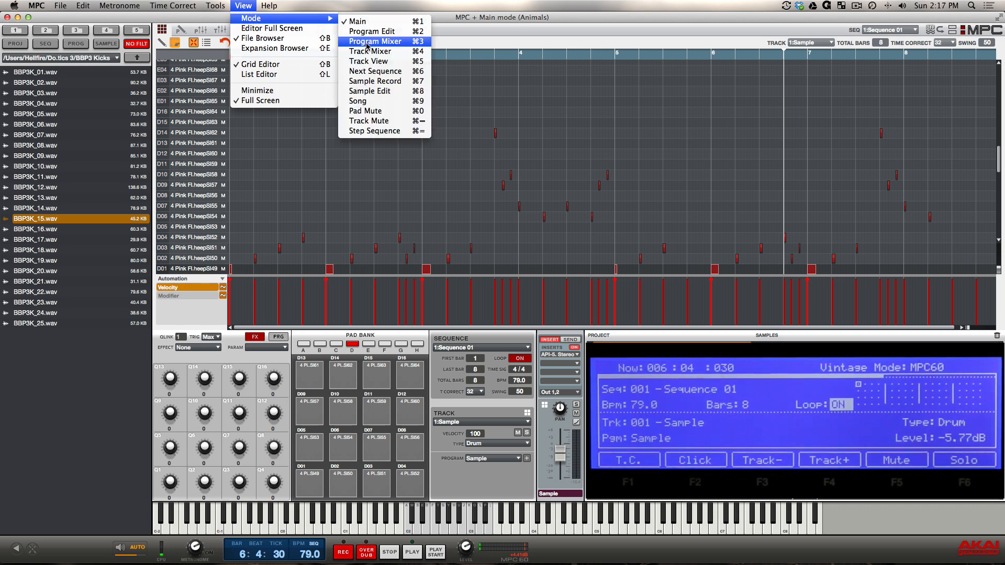
click(360, 5)
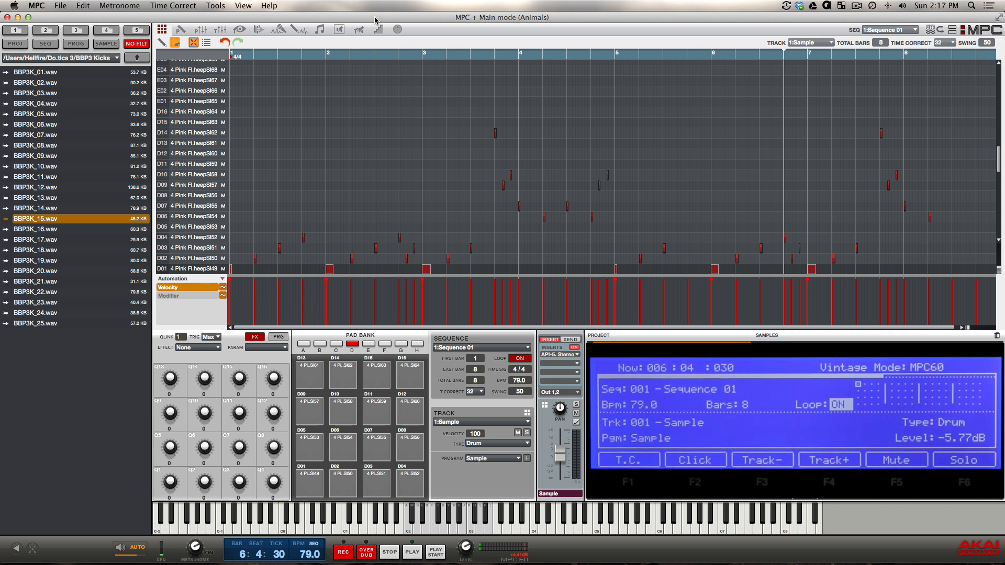
key(super+2)
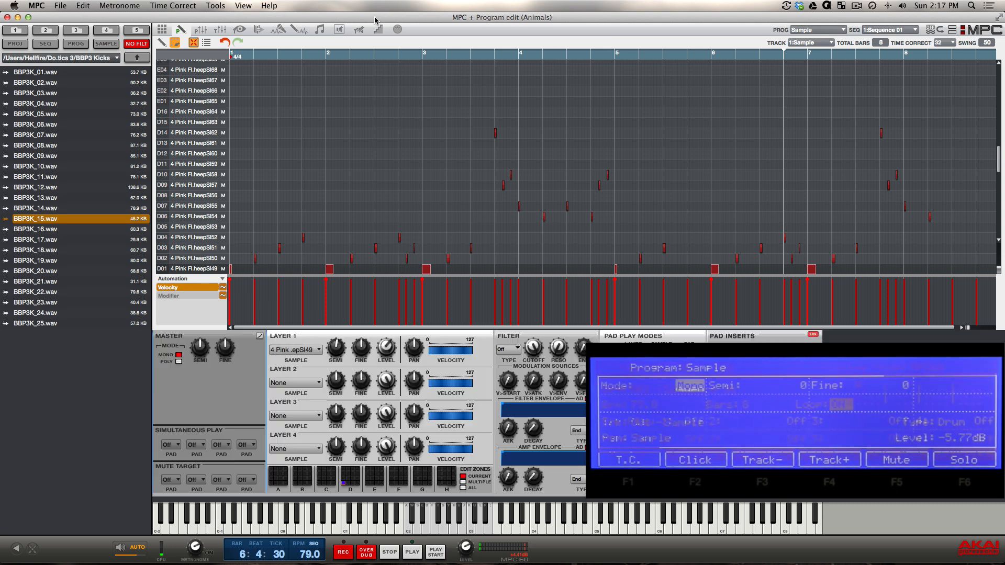
key(super+3)
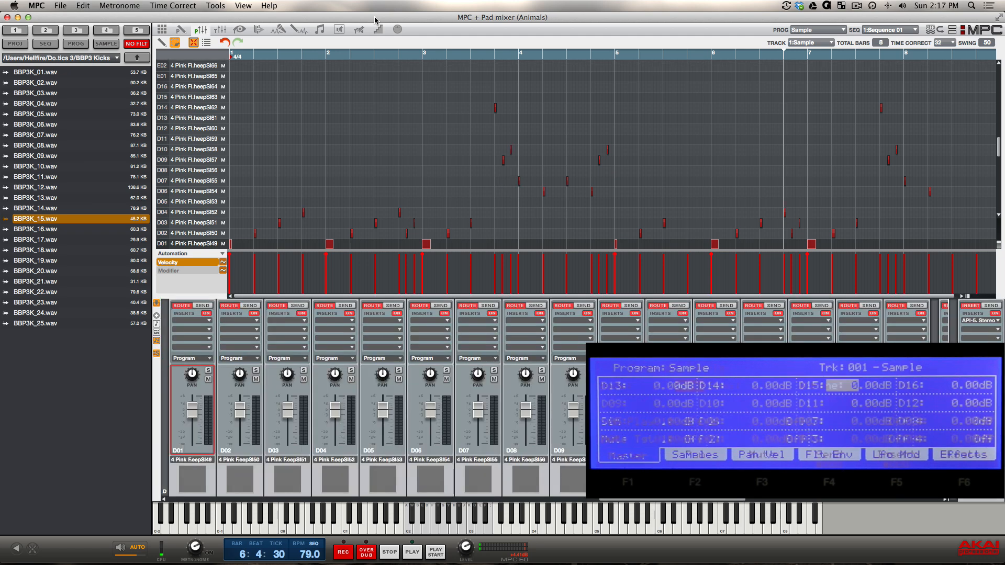
key(super+4)
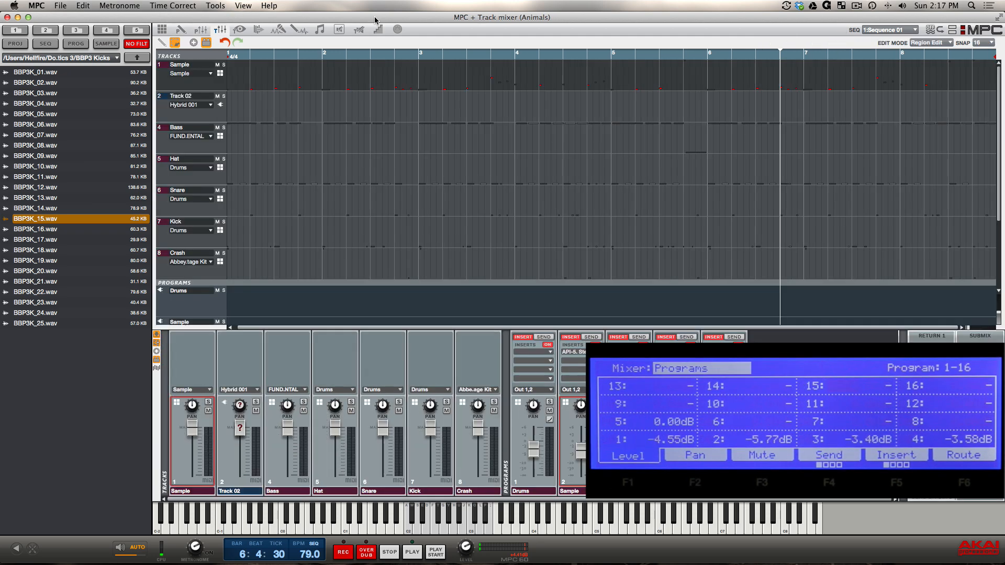
Cycle through the Track View, Next Sequence, mixer and Program Edit modes and return to Main mode
key(super+5)
key(super+6)
key(super+4)
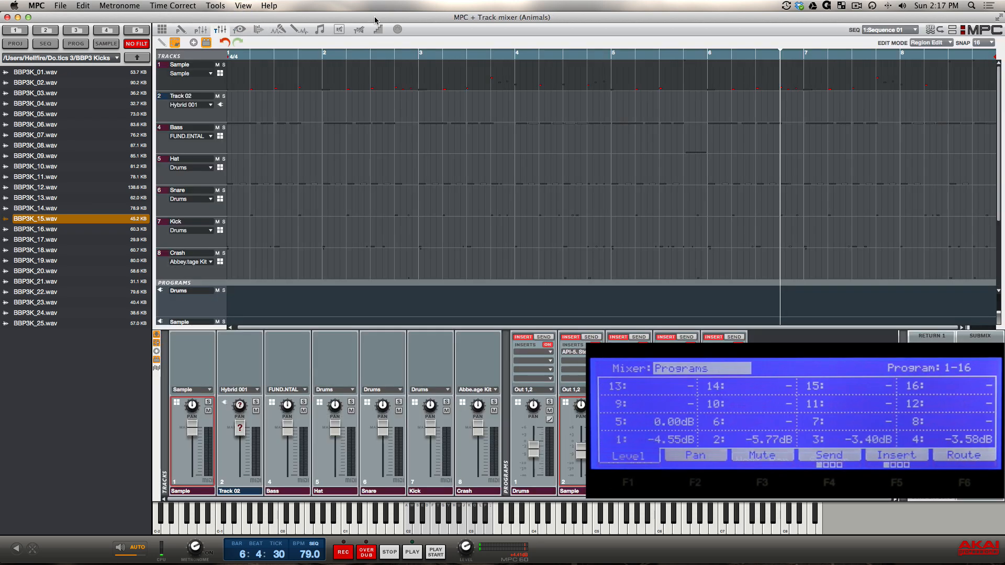
key(super+3)
key(super+2)
key(super+3)
key(super+5)
key(super+4)
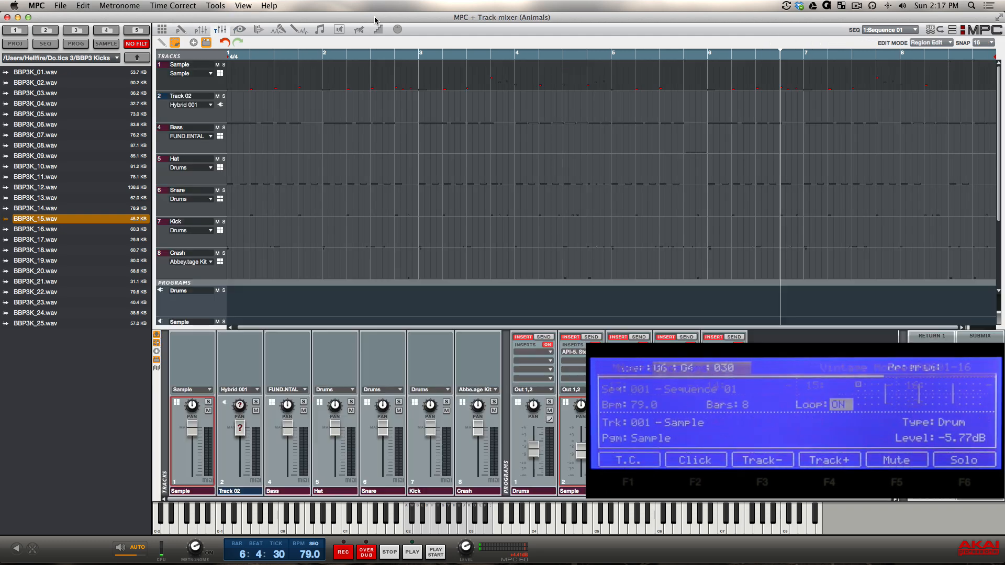
key(super+1)
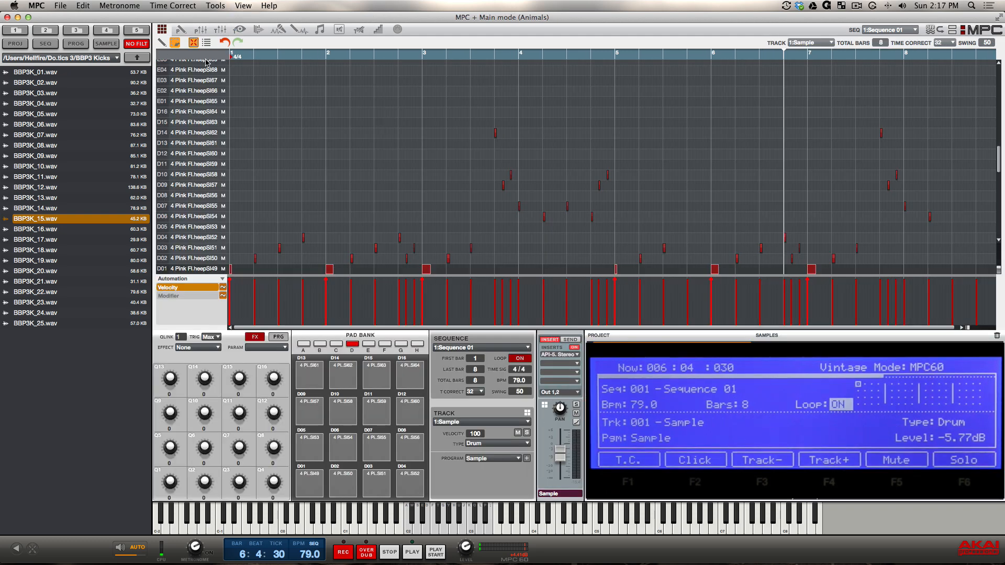
click(61, 6)
mouse_move(80, 6)
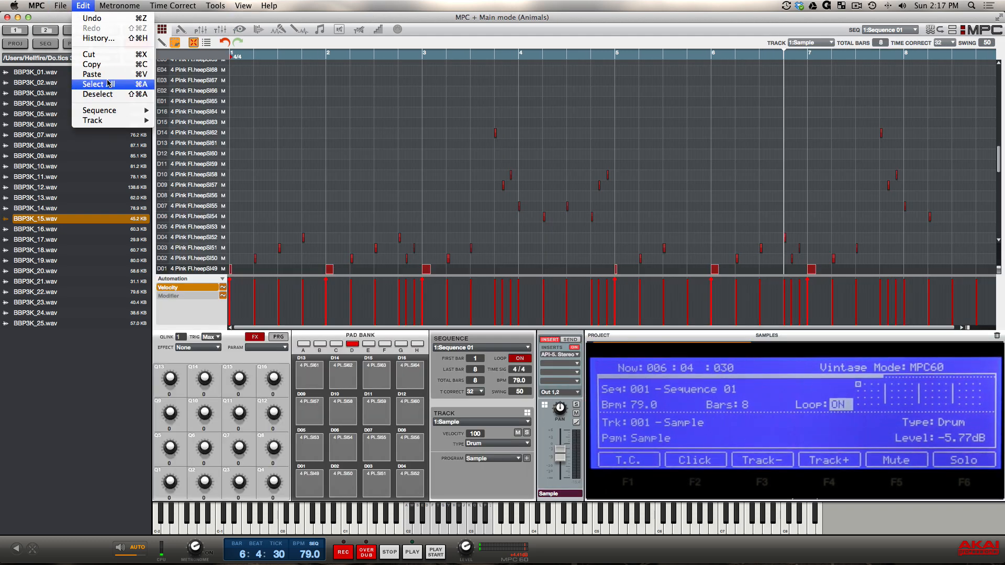
mouse_move(116, 111)
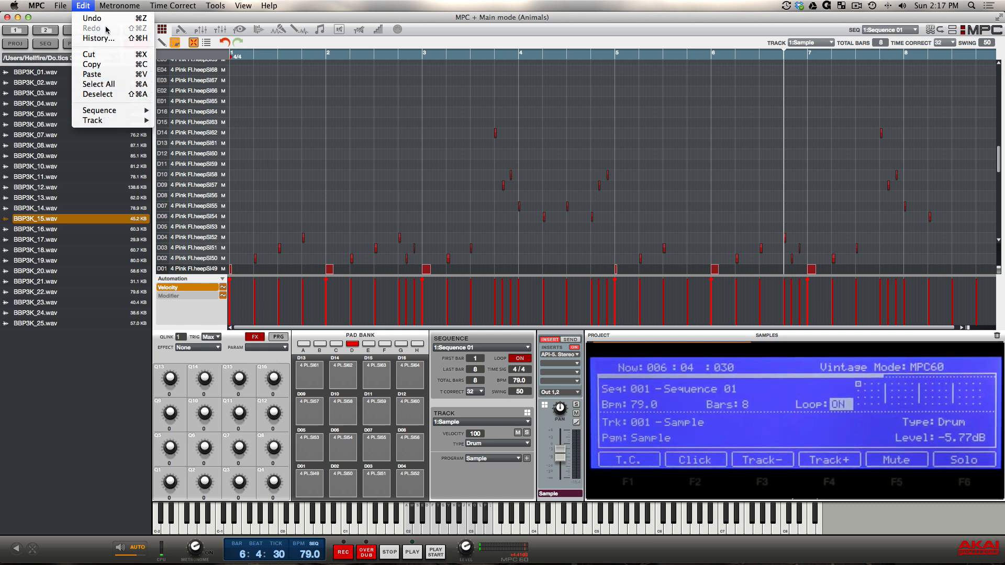
mouse_move(118, 8)
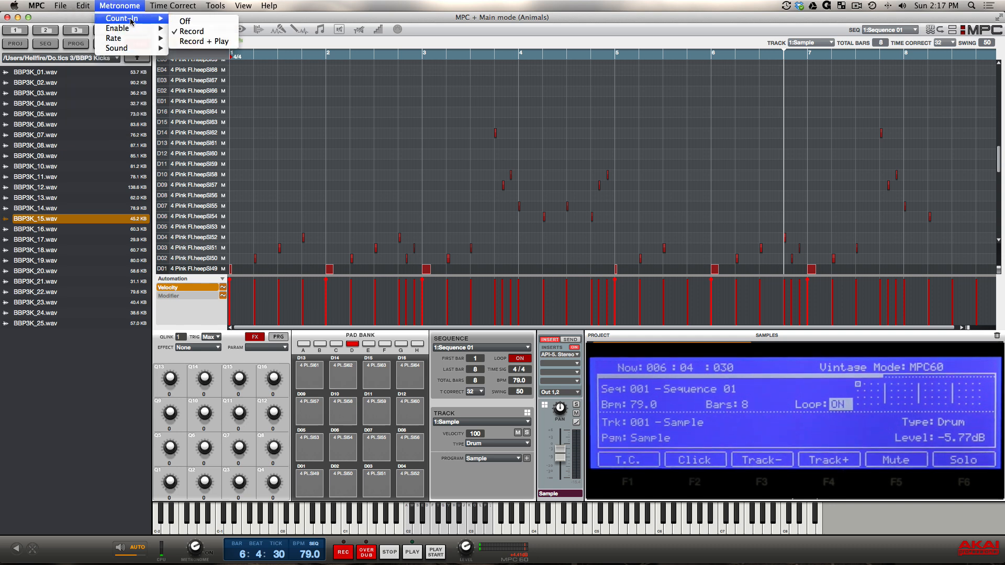
mouse_move(221, 7)
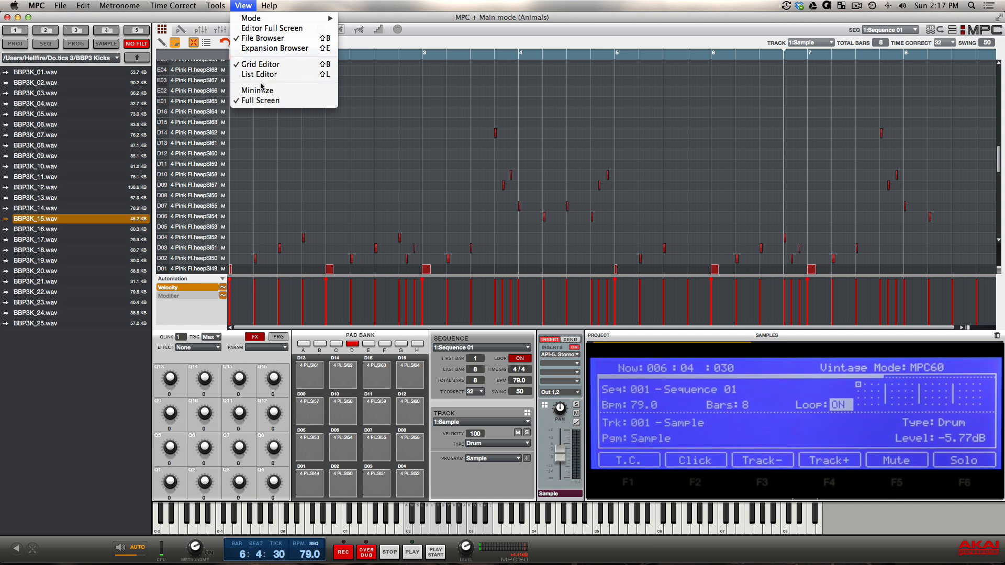
click(407, 20)
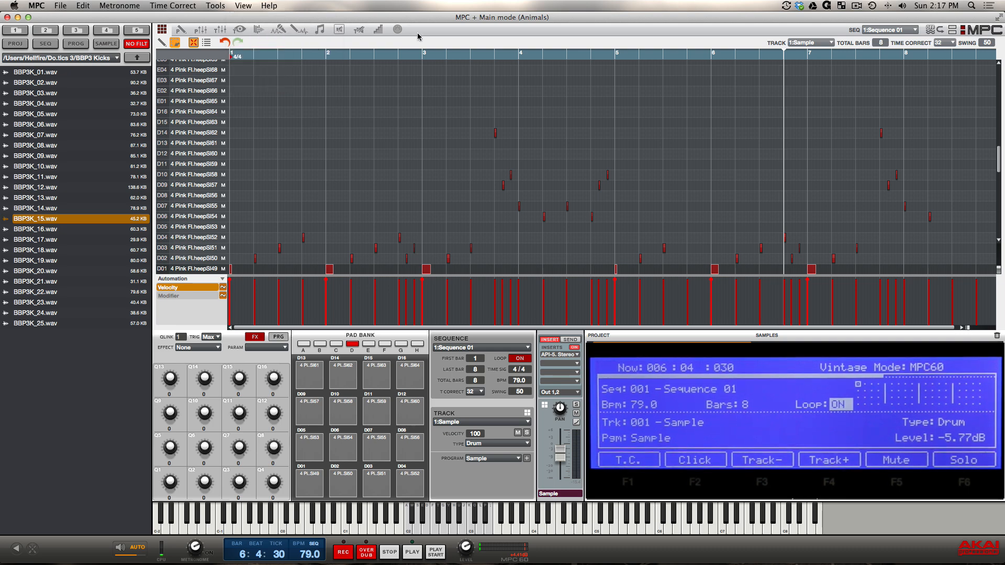
Hide the file browser, view the track in the list editor, and restore the grid editor and file browser
key(super+b)
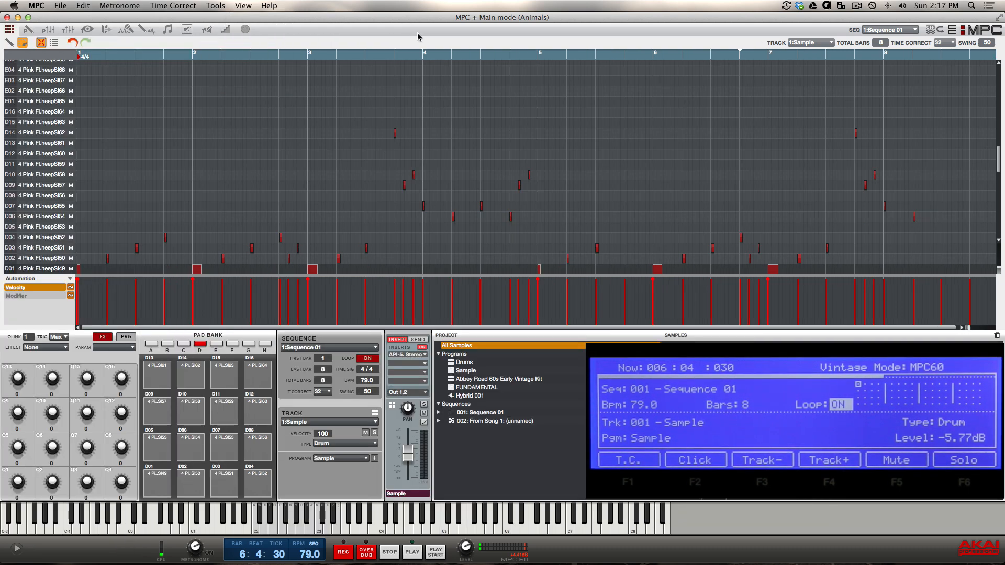
key(super+b)
key(super+b)
key(super+l)
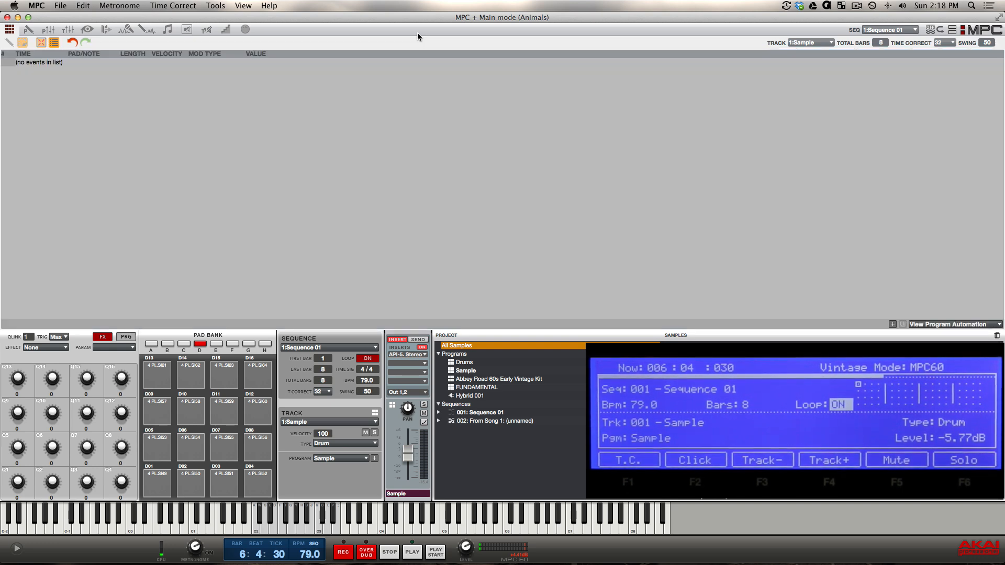
key(super+g)
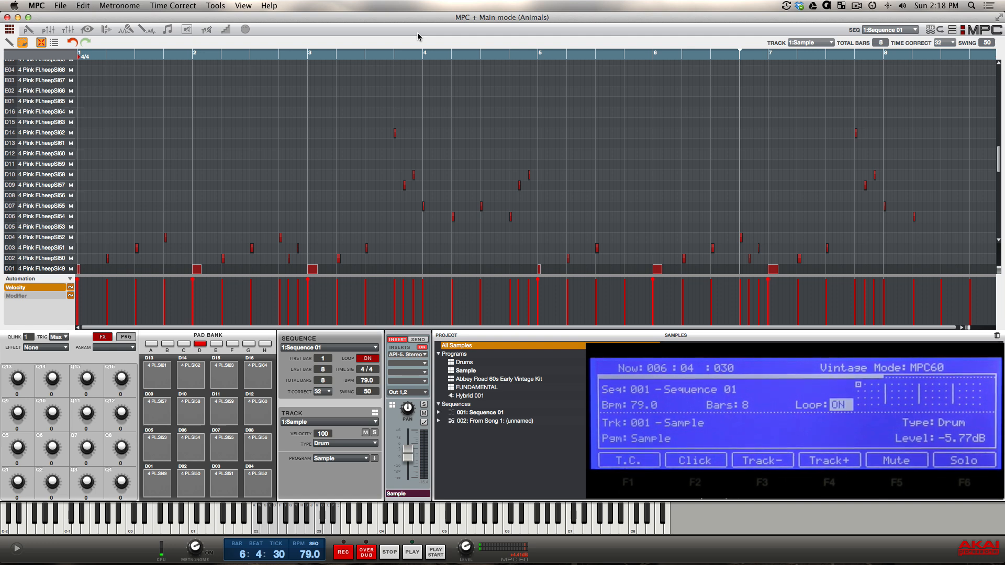
key(super+b)
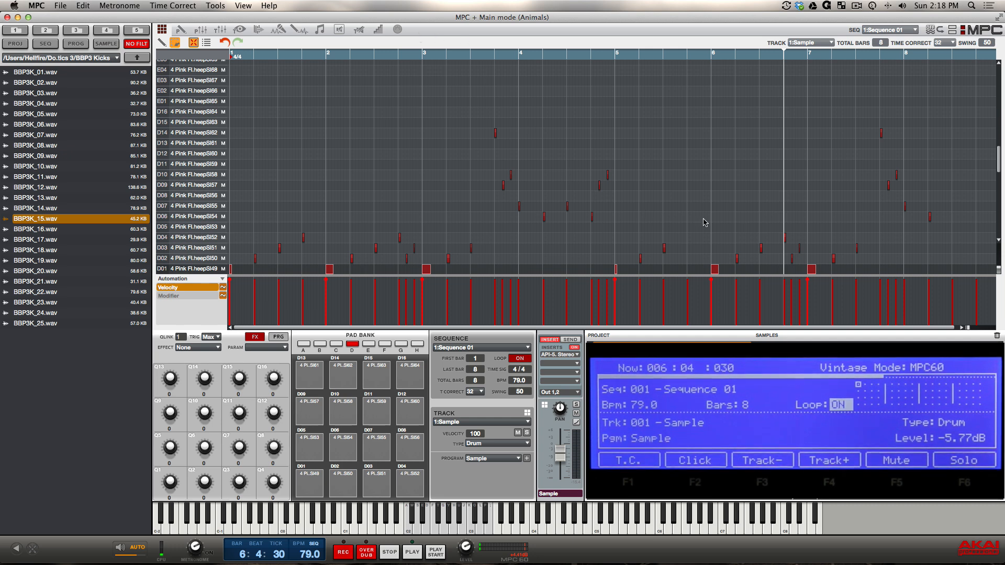
Show the samples of the Abbey Road 60s Early Vintage Kit program and inspect the tracks under Sequence 01
click(615, 378)
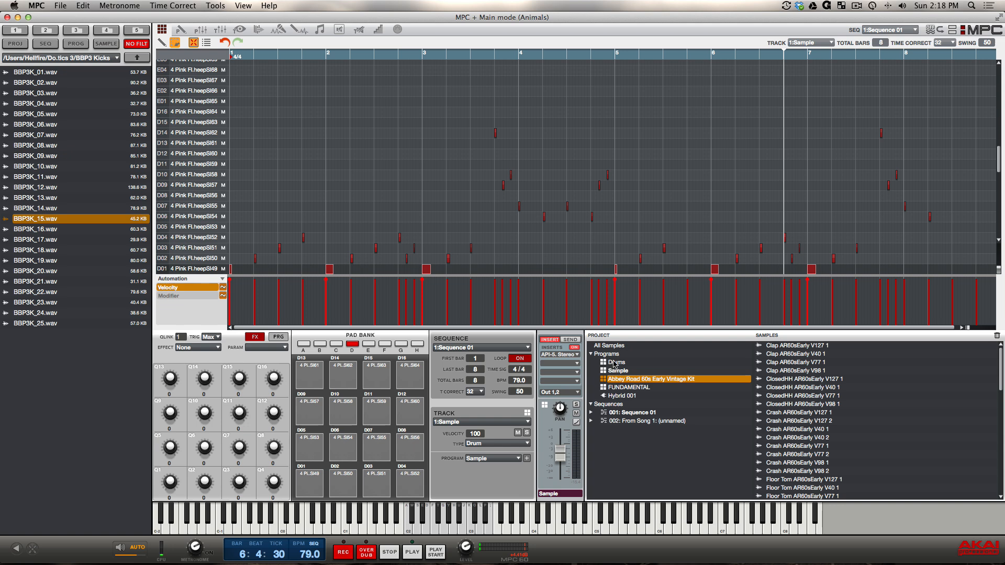
click(591, 412)
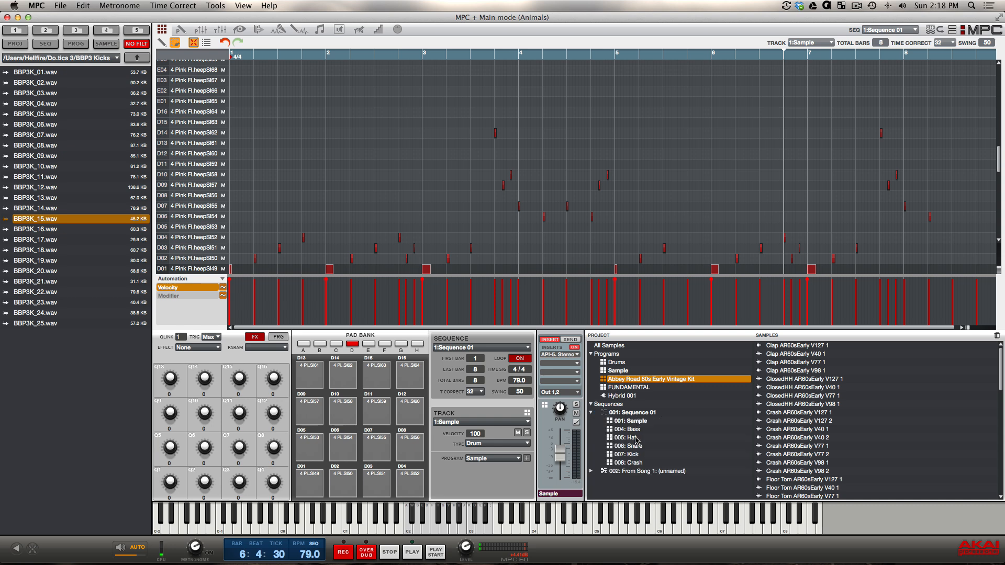
click(595, 413)
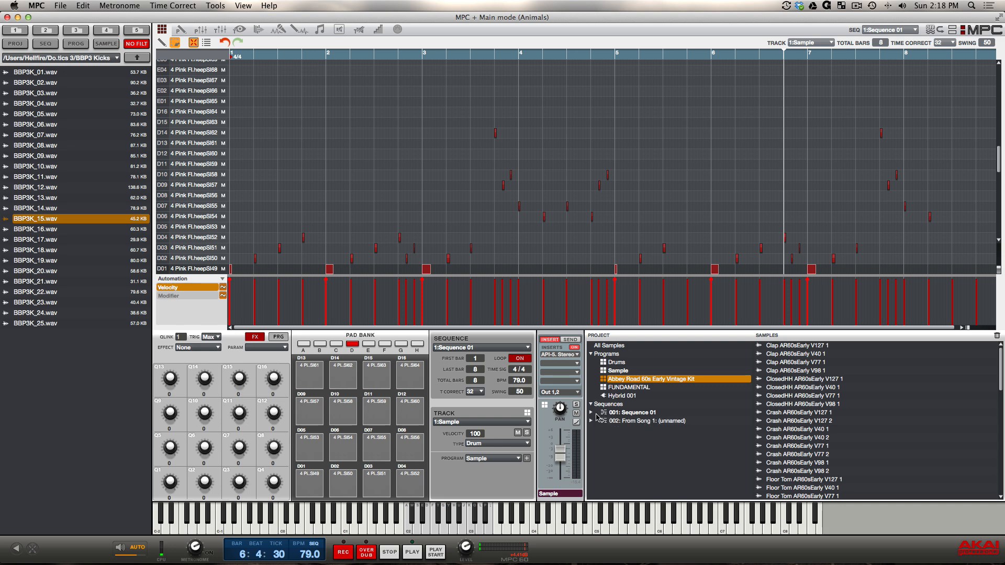
Duplicate the Abbey Road 60s Early Vintage Kit program to a new track and stop playback
right_click(634, 382)
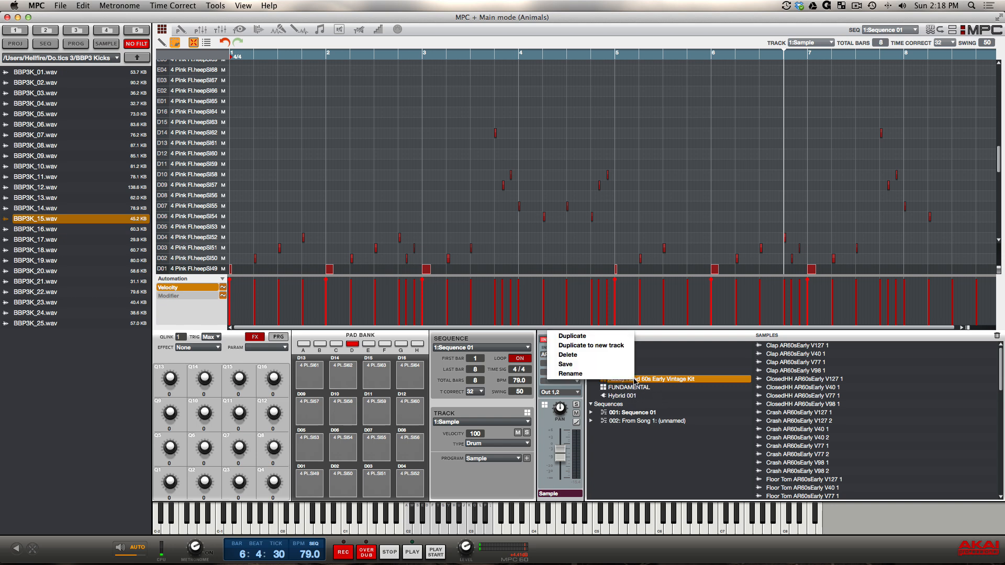
click(614, 346)
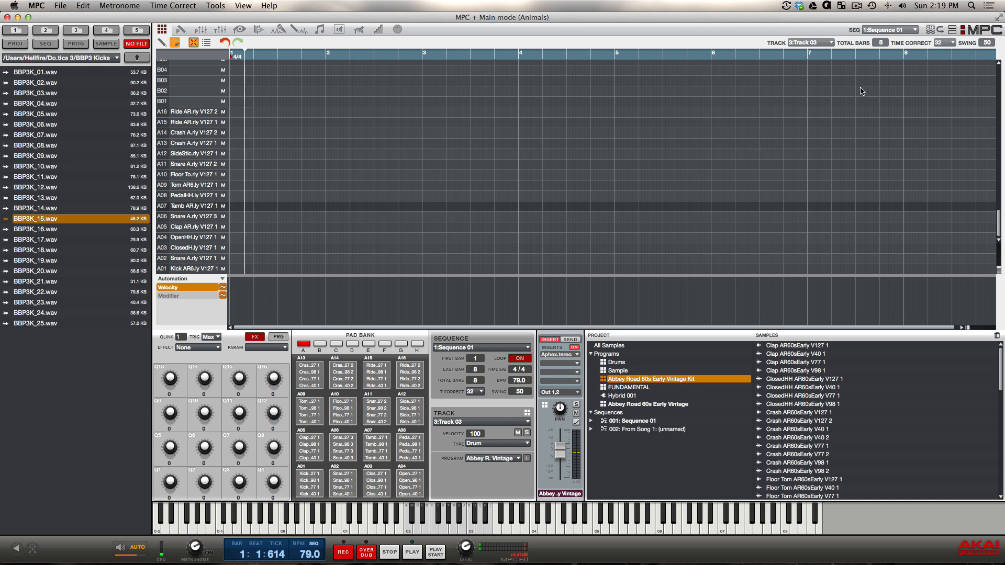
key(space)
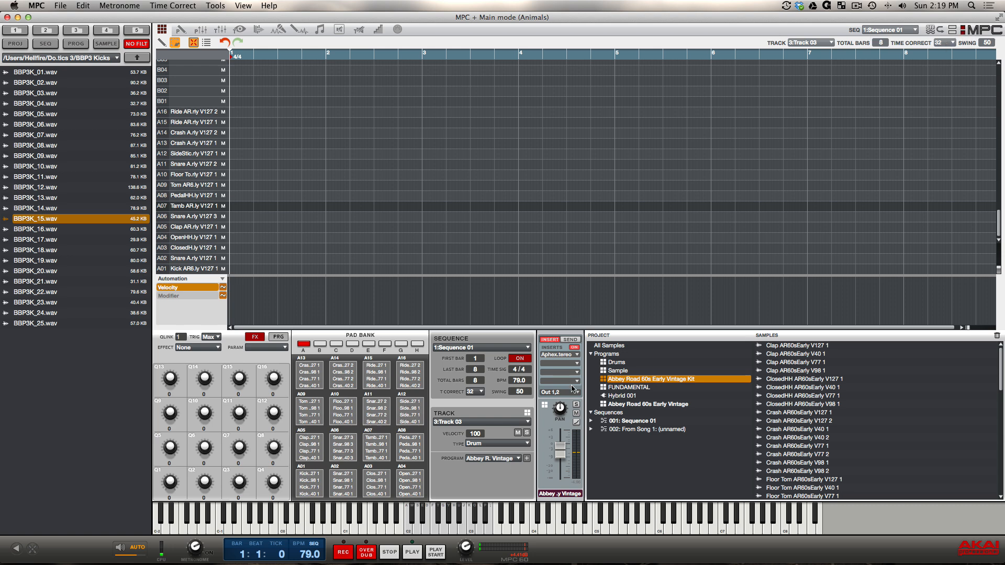
View the plug-in choices for the duplicated program's first insert and close the list without changing it
click(579, 356)
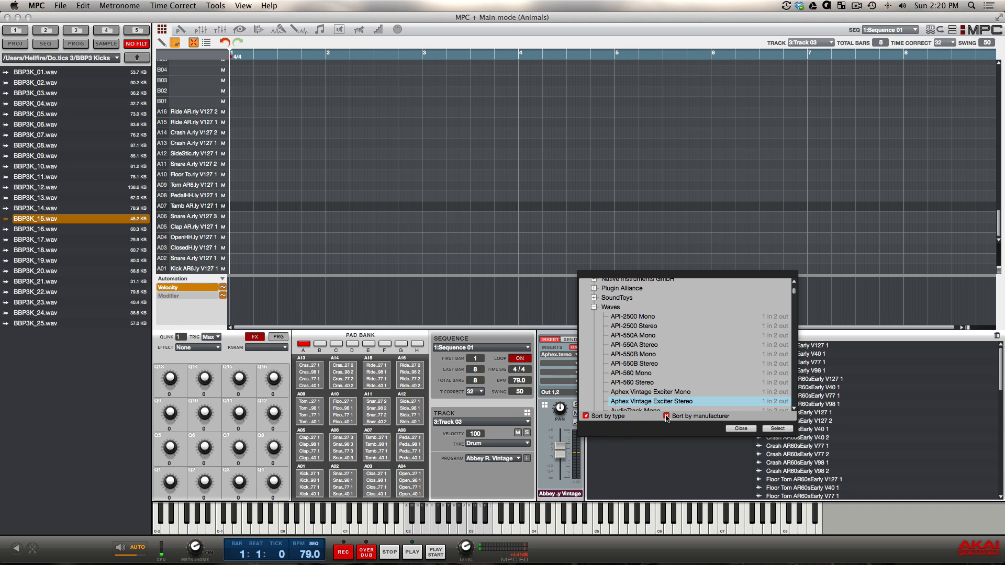
click(746, 430)
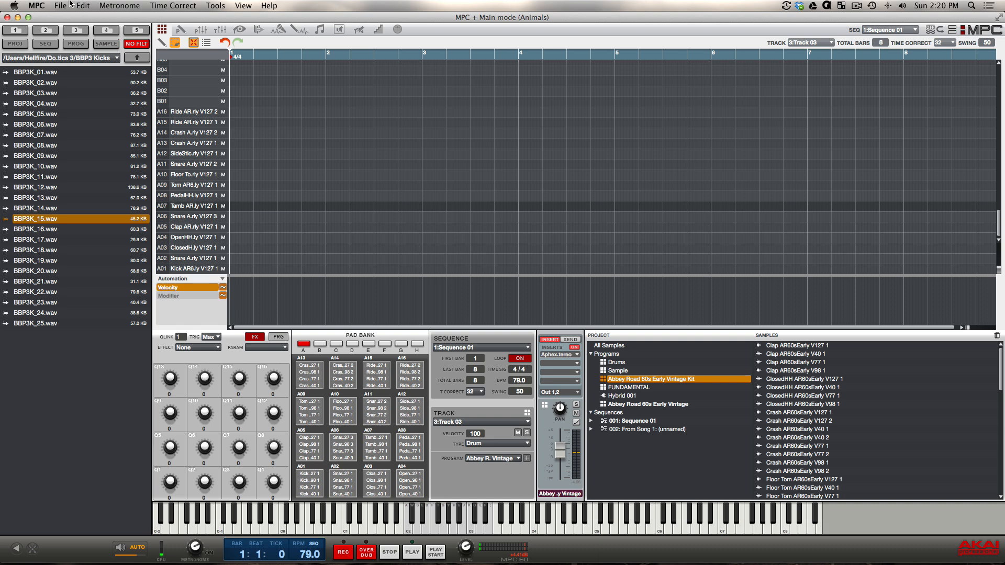
Open the Audio Mixdown export settings for the project
click(42, 6)
mouse_move(74, 6)
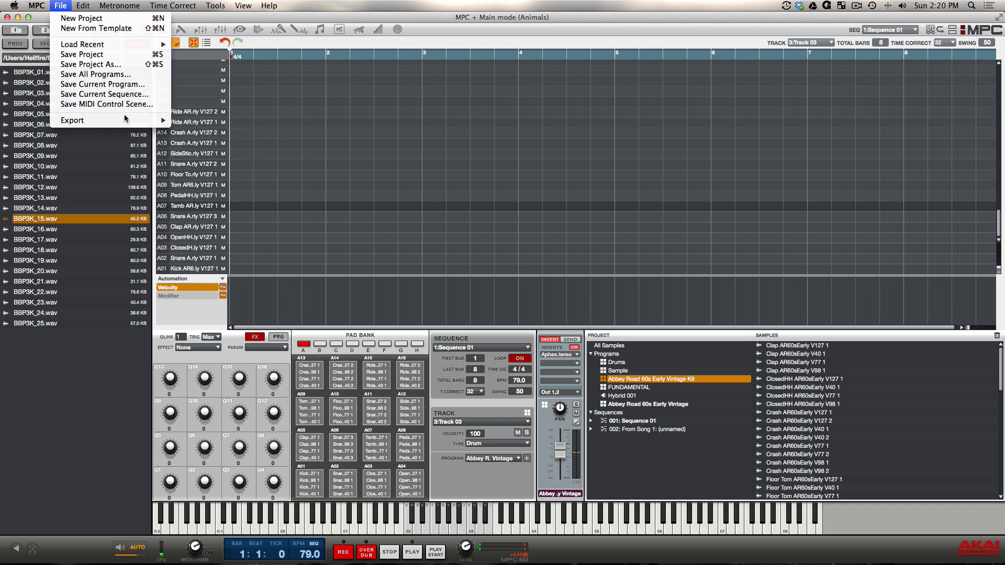
mouse_move(127, 121)
click(237, 180)
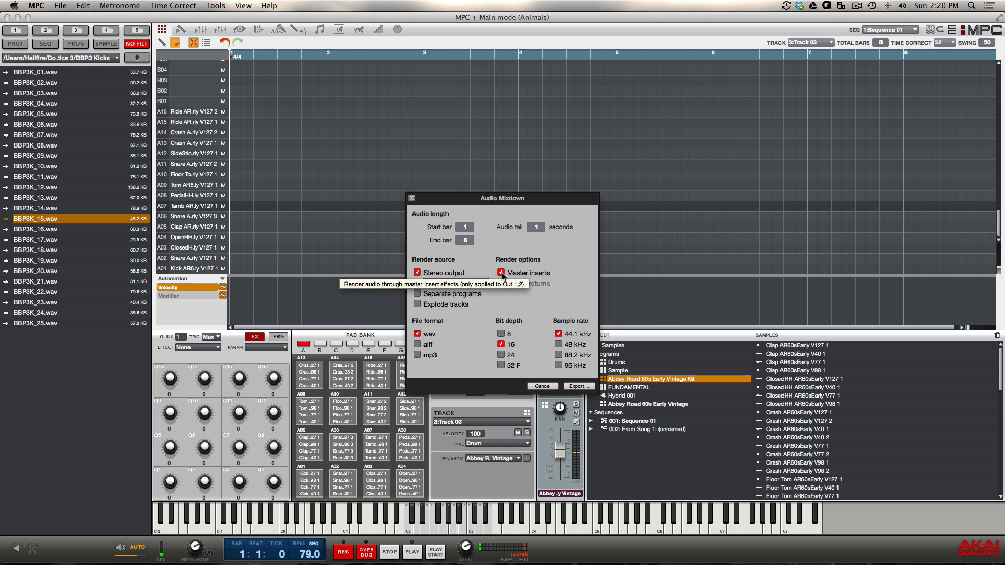
Show the Track Mixer, turn off Master inserts for the mixdown, and set the render source to Separate programs
key(super+4)
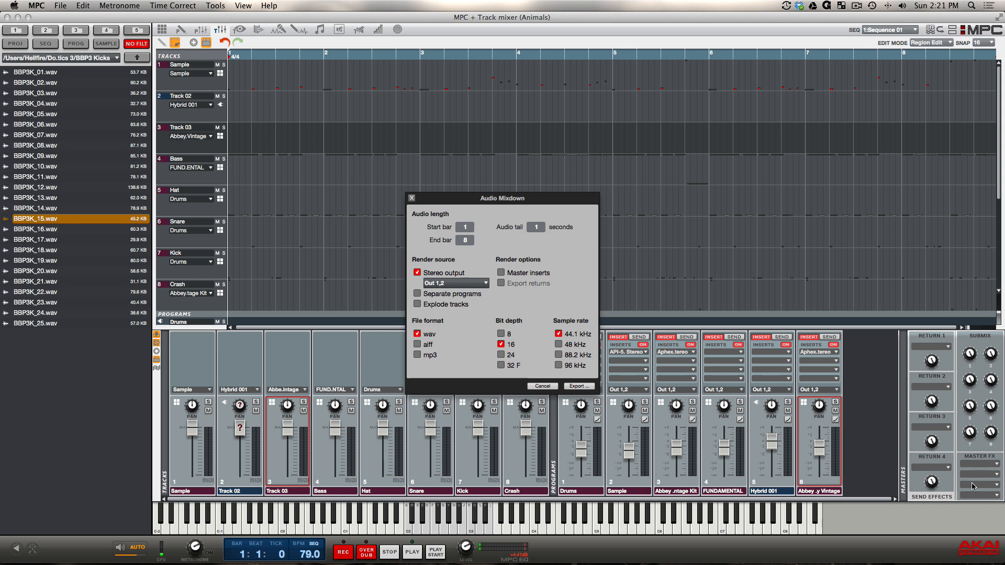
click(501, 273)
click(419, 295)
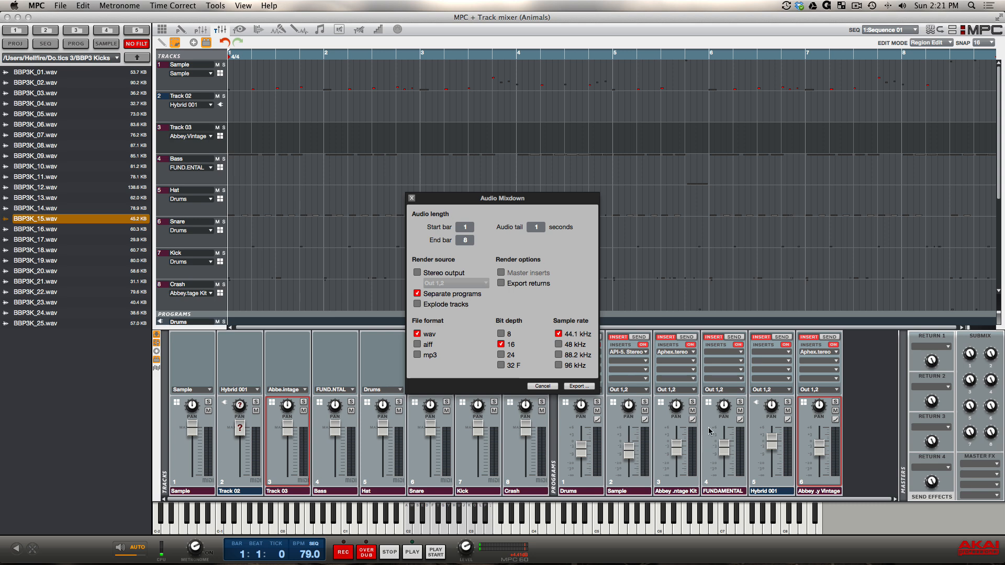
Try the Audio Mixdown render source and Export returns options, finishing with Explode tracks as the render source
click(419, 305)
click(501, 283)
click(417, 294)
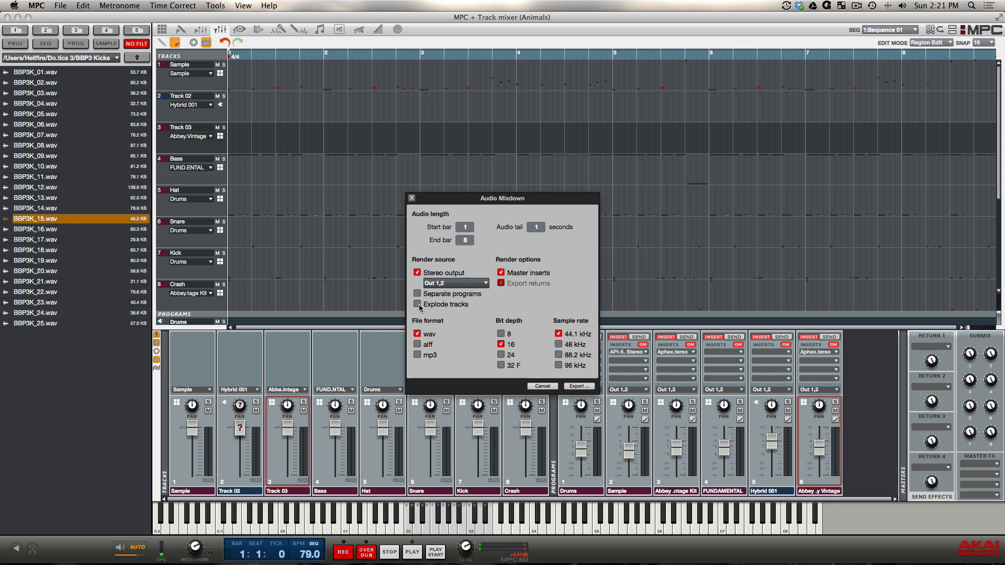
click(419, 305)
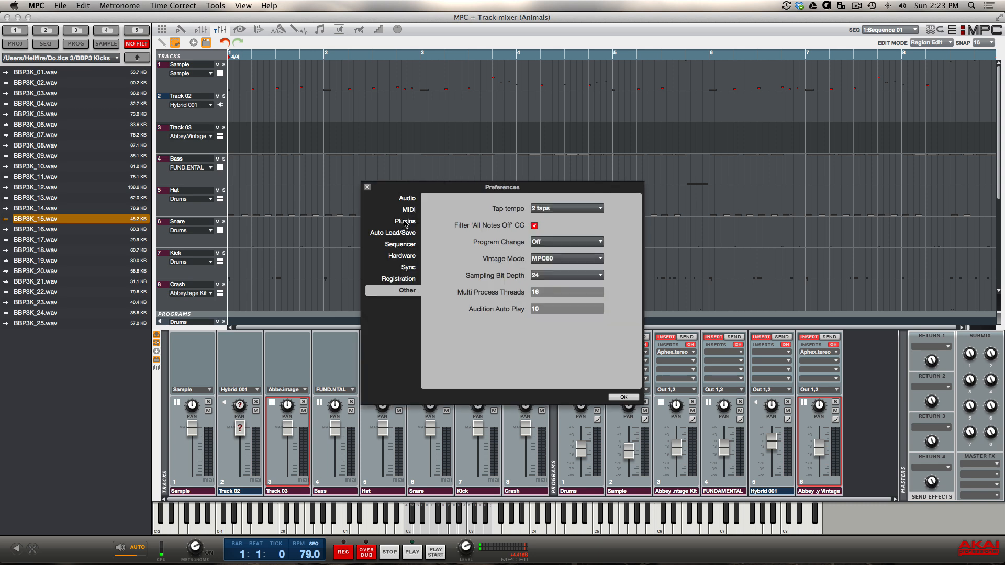
Rescan all plug-ins in the enabled VST folders, review the scan log, and close the preferences
click(405, 222)
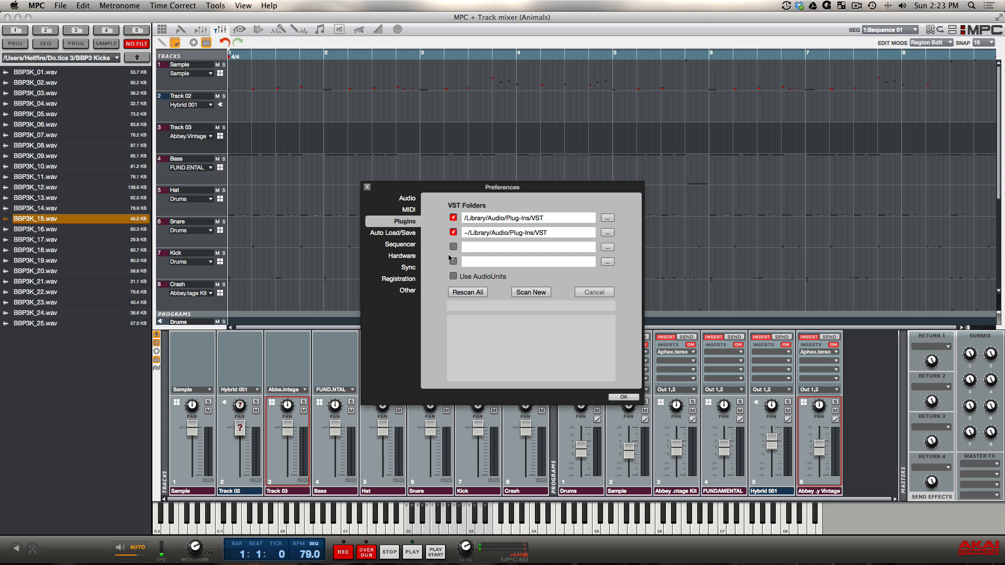
click(476, 294)
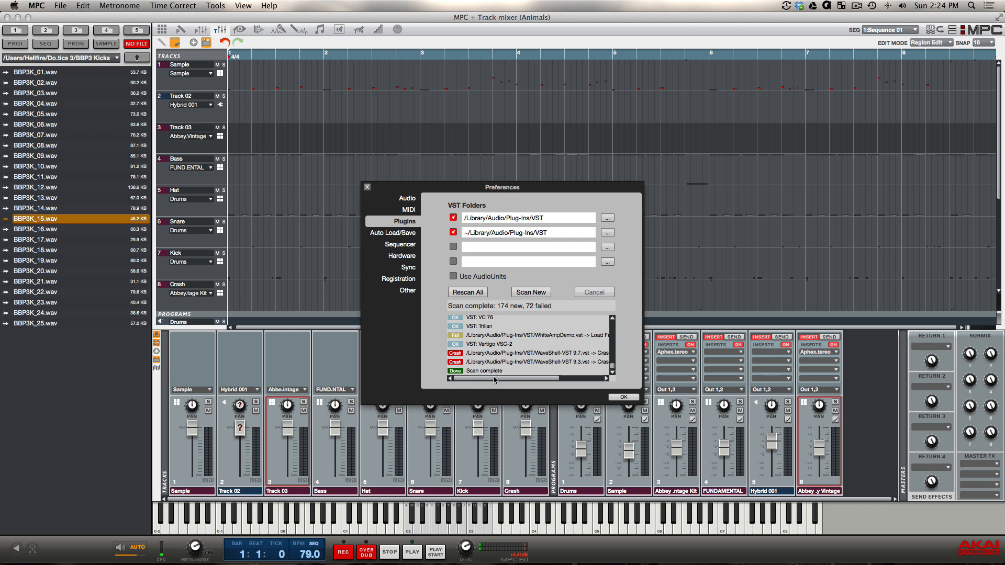
mouse_move(492, 378)
mouse_down()
mouse_move(528, 381)
mouse_move(473, 381)
mouse_up()
scroll(515, 340, up, 2)
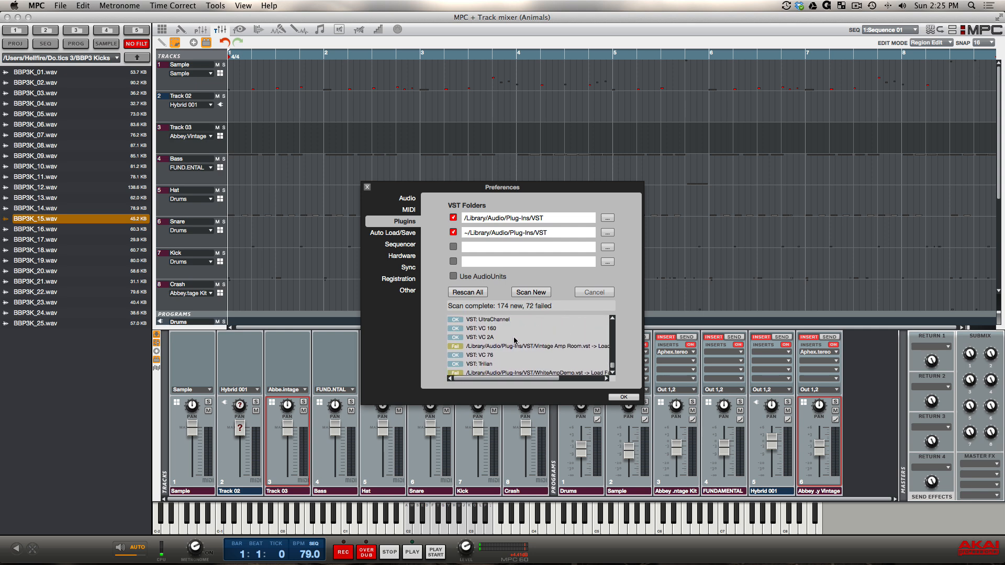
scroll(515, 340, down, 1)
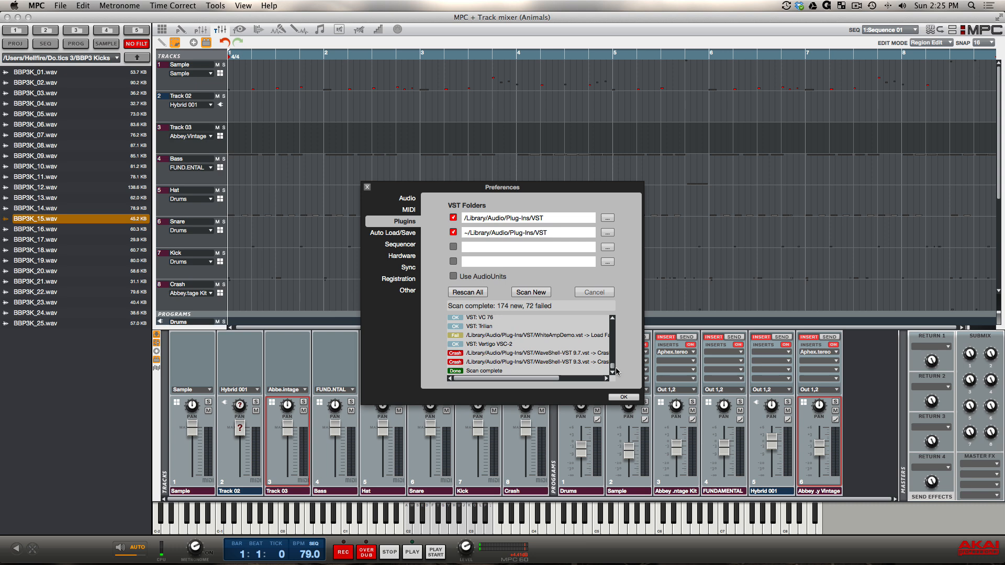
click(621, 398)
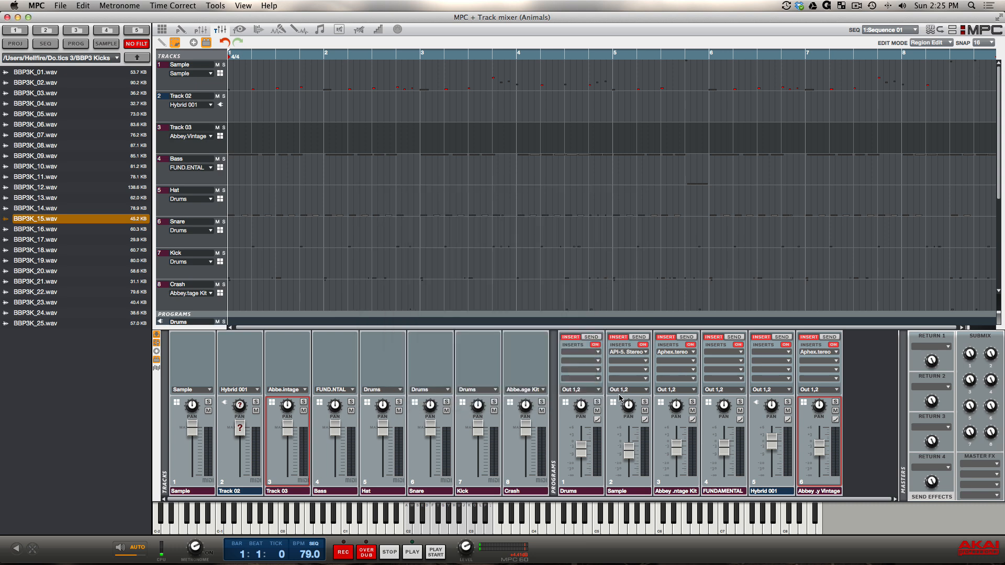